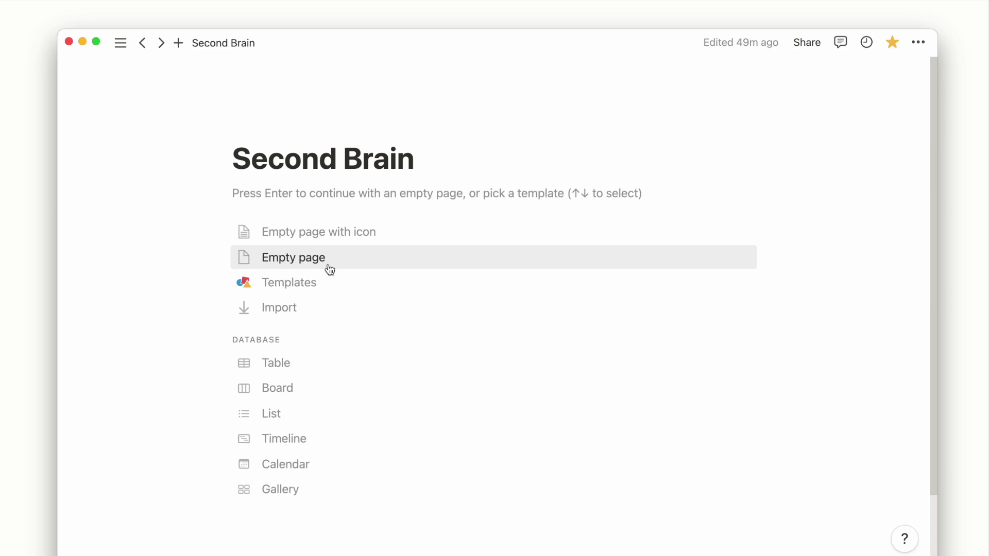
Start Second Brain as an empty page and add a full-page database titled Areas.
left_click(328, 265)
type("/database")
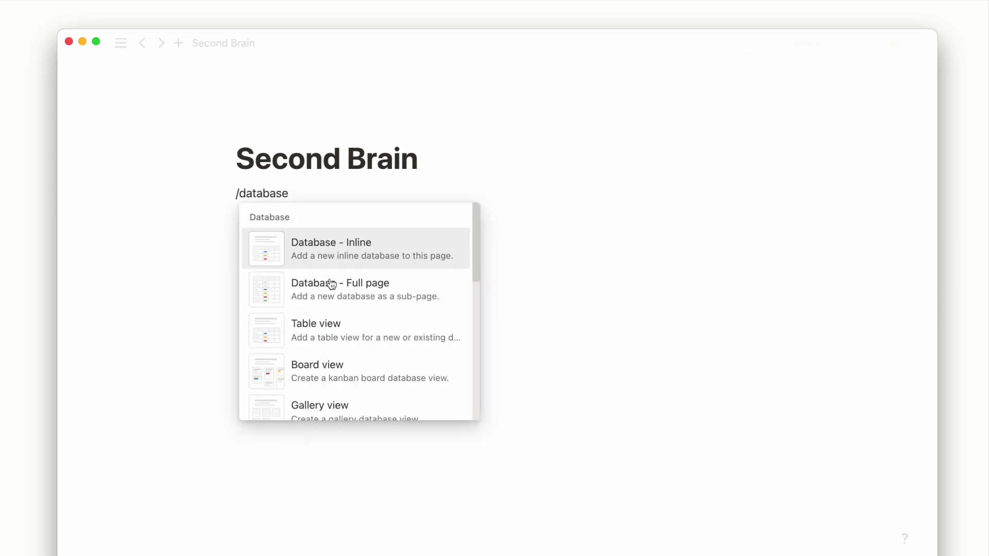
left_click(332, 285)
type("Areas")
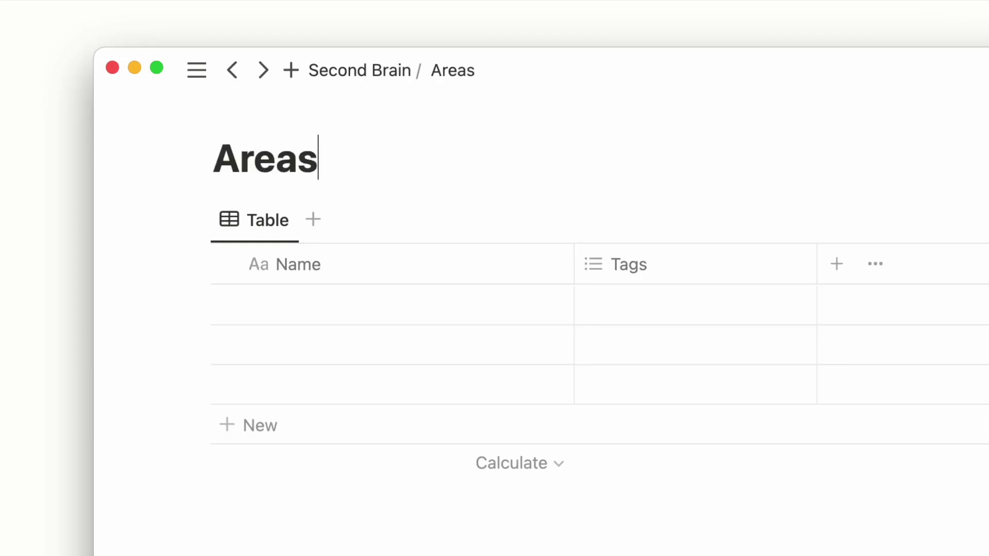
Enter College, Online Business and Family as the three rows of the Areas database.
left_click(344, 316)
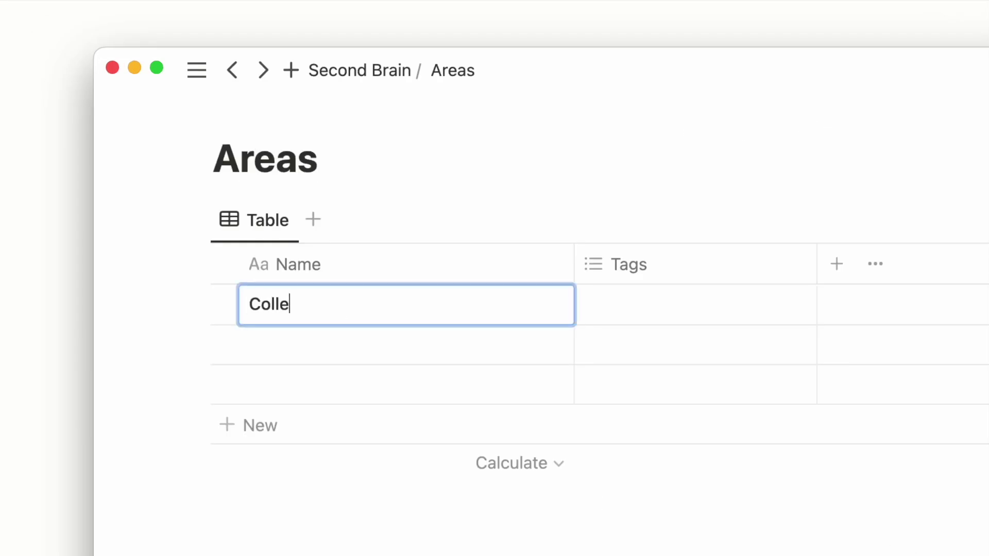
left_click(339, 348)
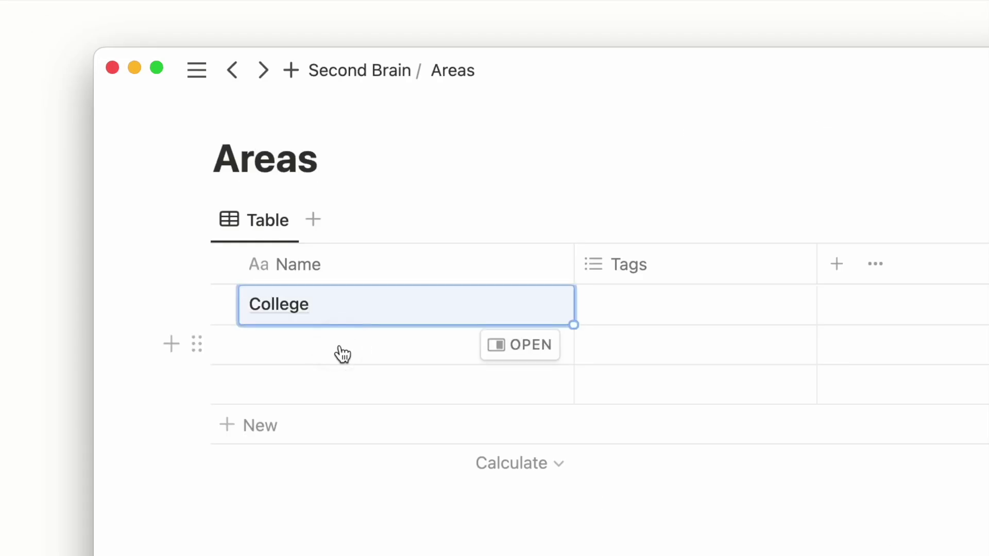
left_click(339, 349)
type("Online Busines")
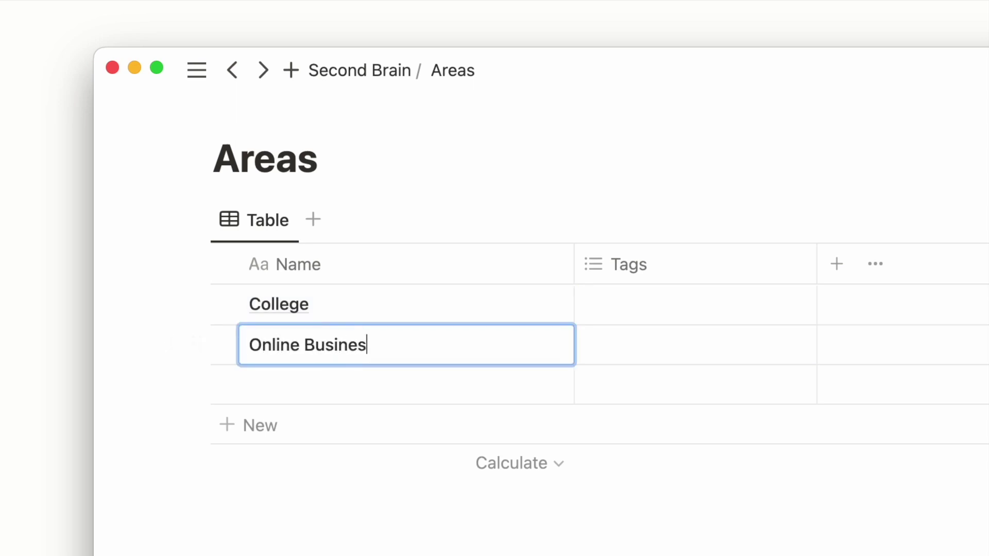
type("s")
left_click(320, 386)
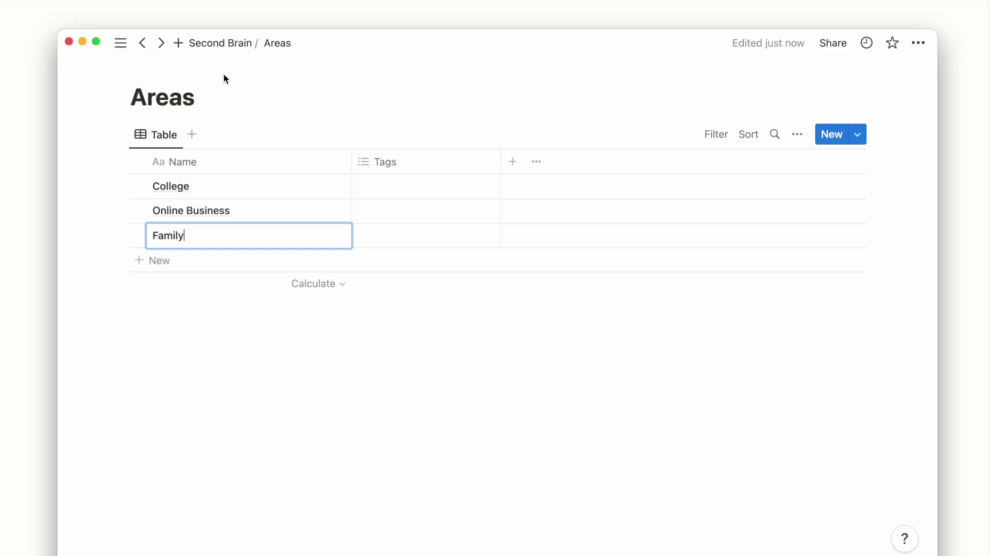
Delete the Tags property from the Areas database.
left_click(396, 161)
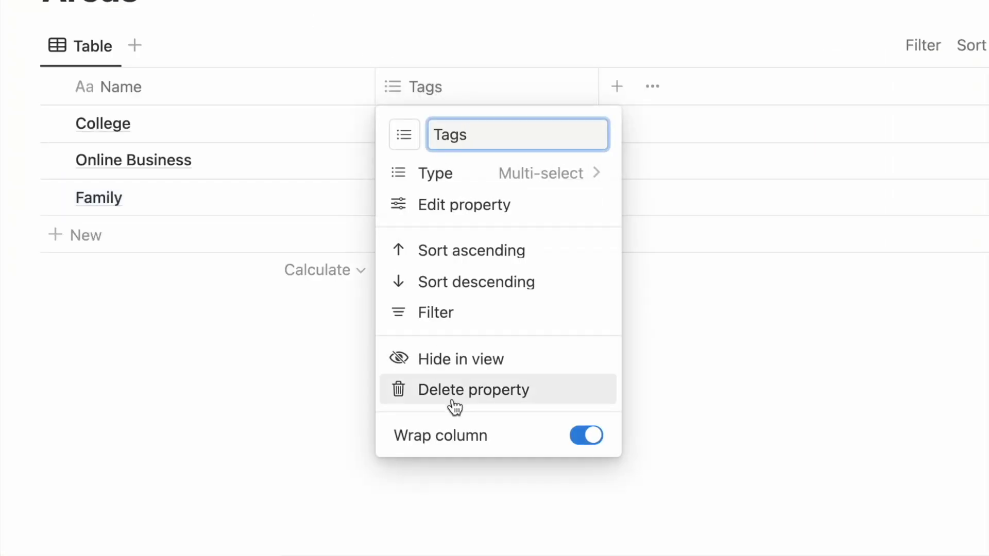
left_click(405, 374)
left_click(496, 308)
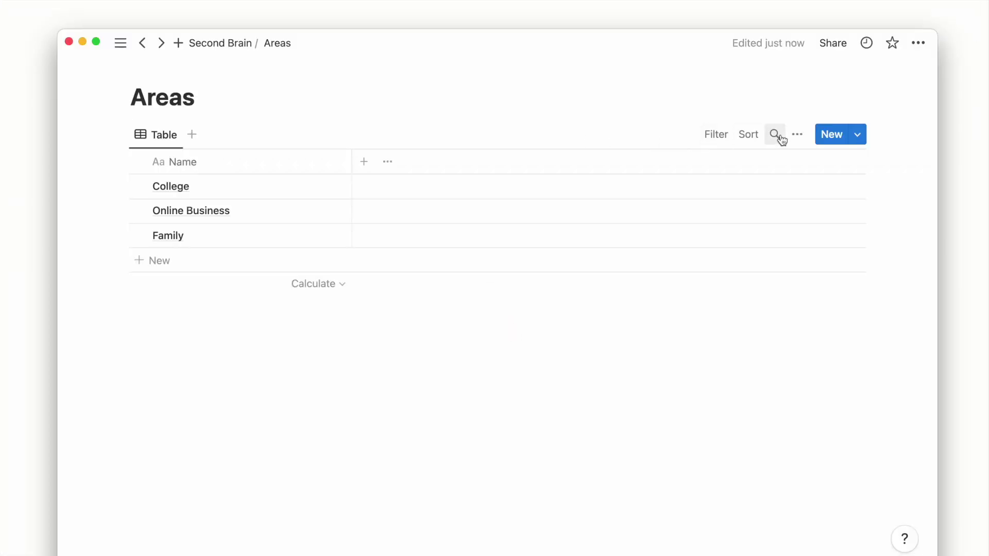
Switch the layout of the Areas view to Gallery.
left_click(797, 134)
left_click(770, 227)
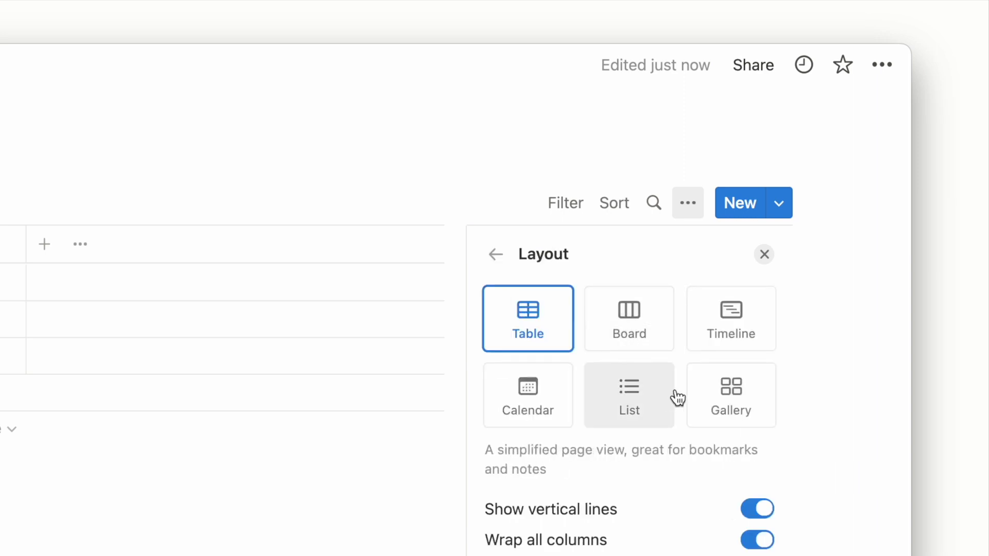
left_click(714, 400)
left_click(492, 160)
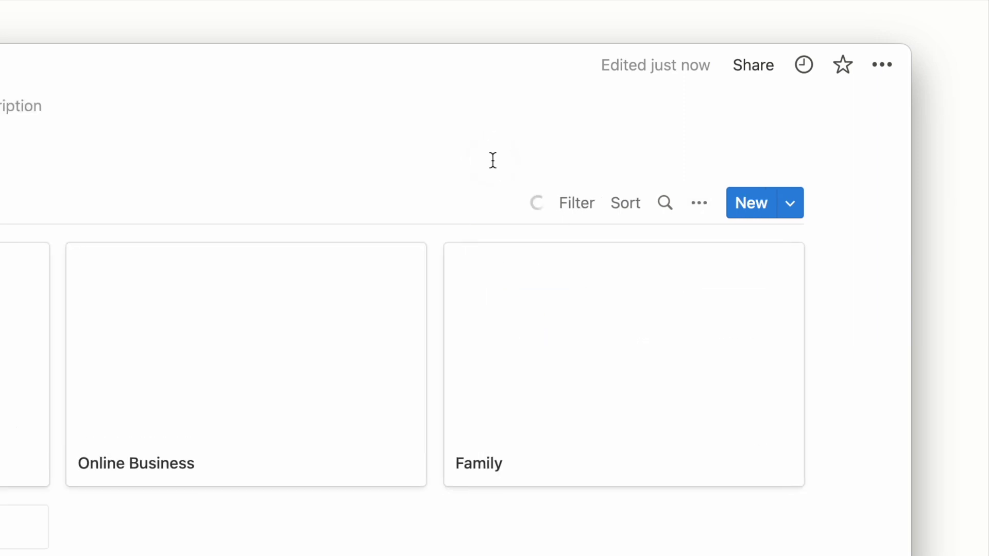
Add a dark stacked-layers icon to the Areas page title.
left_click(175, 73)
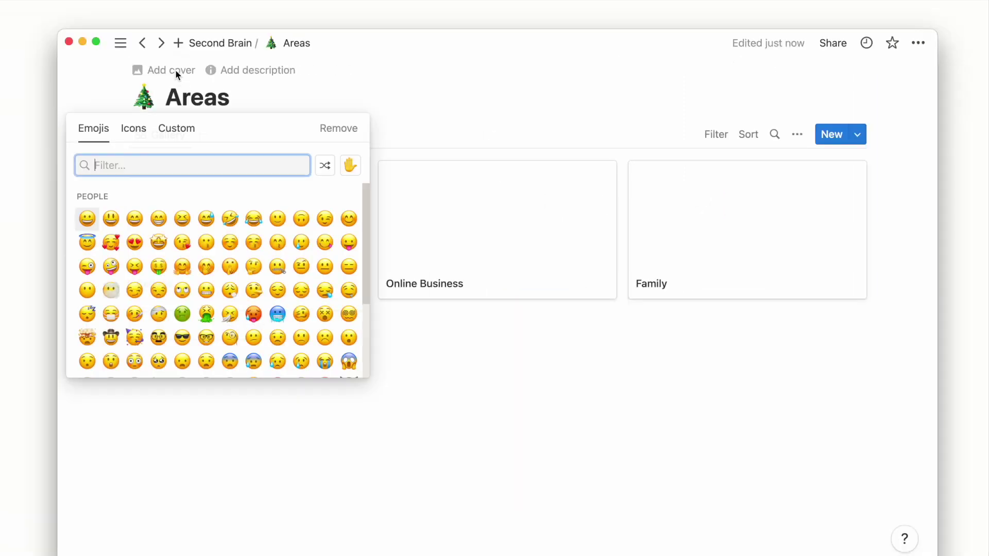
left_click(133, 128)
left_click(87, 217)
left_click(79, 245)
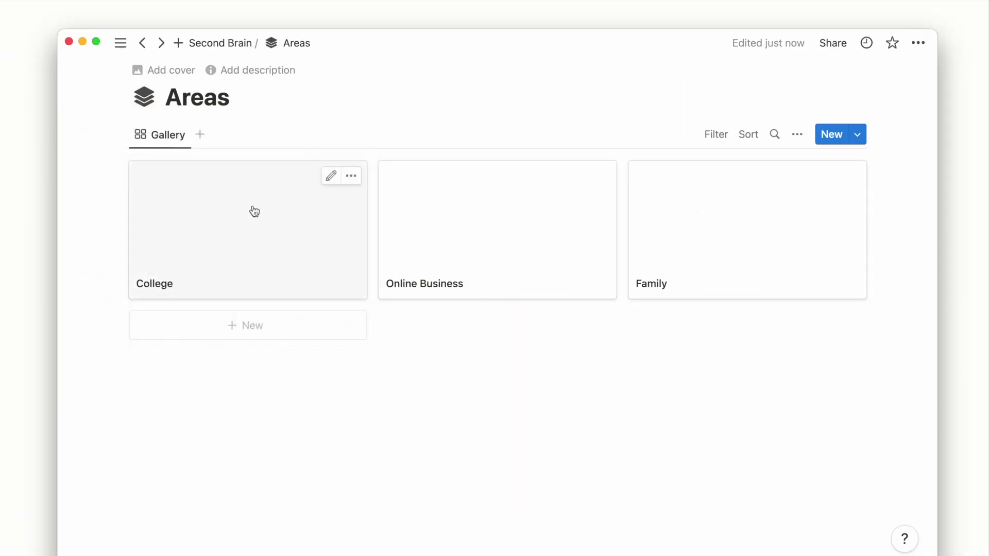
Give the College card a dark book icon, found by searching the icons for "school".
left_click(331, 175)
left_click(142, 285)
left_click(134, 310)
type("school")
left_click(135, 382)
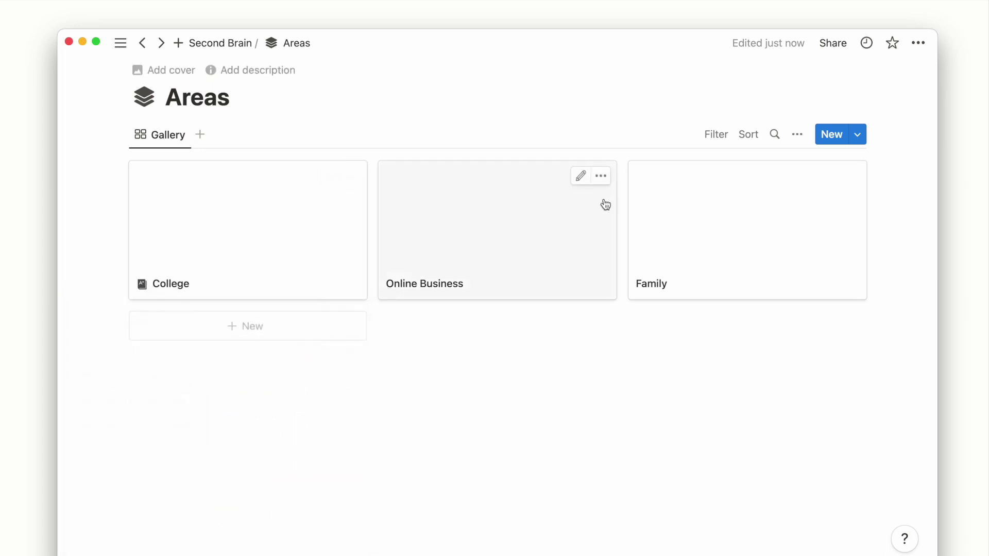
Give the Online Business card a dark briefcase icon, found by searching the icons for "work".
left_click(392, 284)
left_click(308, 310)
type("work")
left_click(261, 381)
left_click(212, 406)
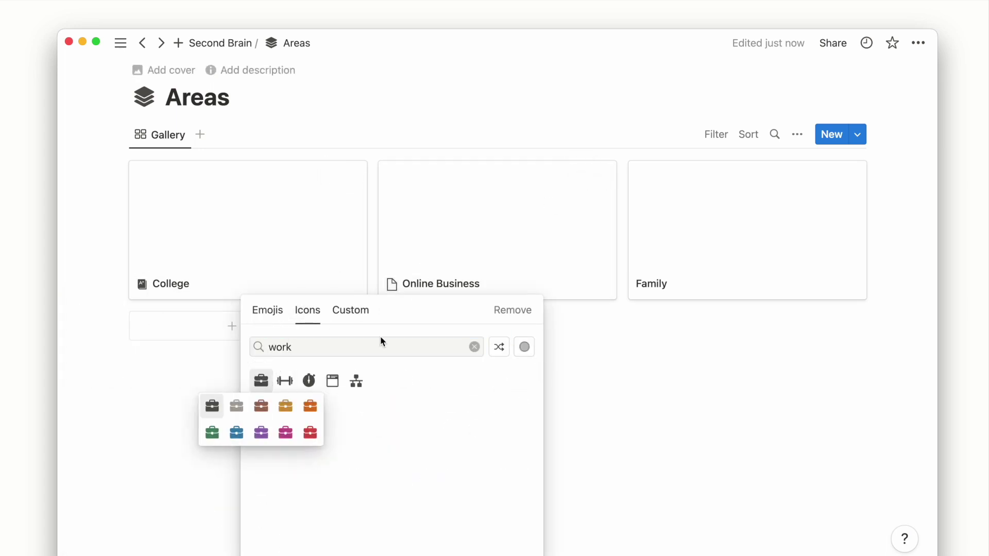
Give the Family card the groups icon, found by searching the icons for "user", and open its page.
left_click(829, 176)
left_click(642, 284)
left_click(557, 310)
type("famil")
key("super+a")
type("user")
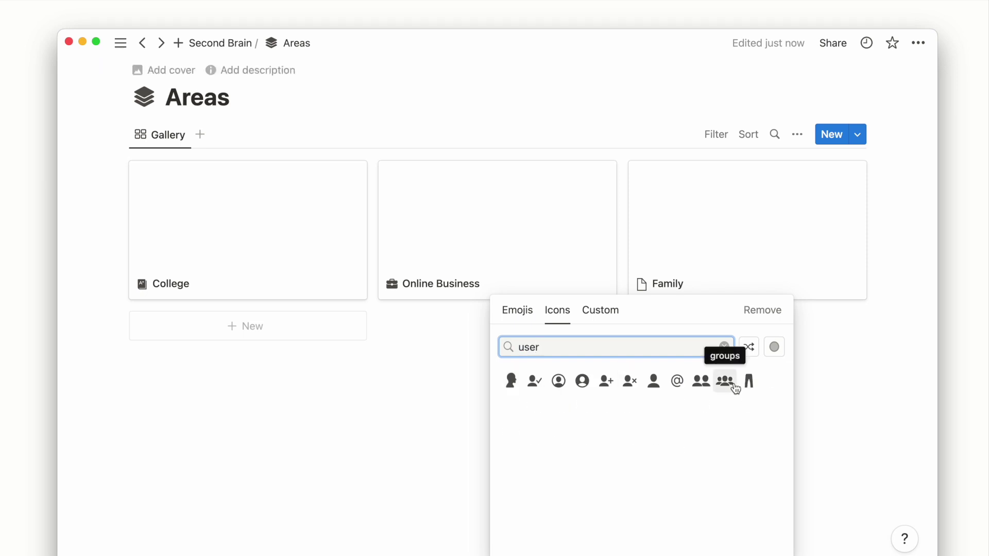
left_click(726, 381)
left_click(682, 203)
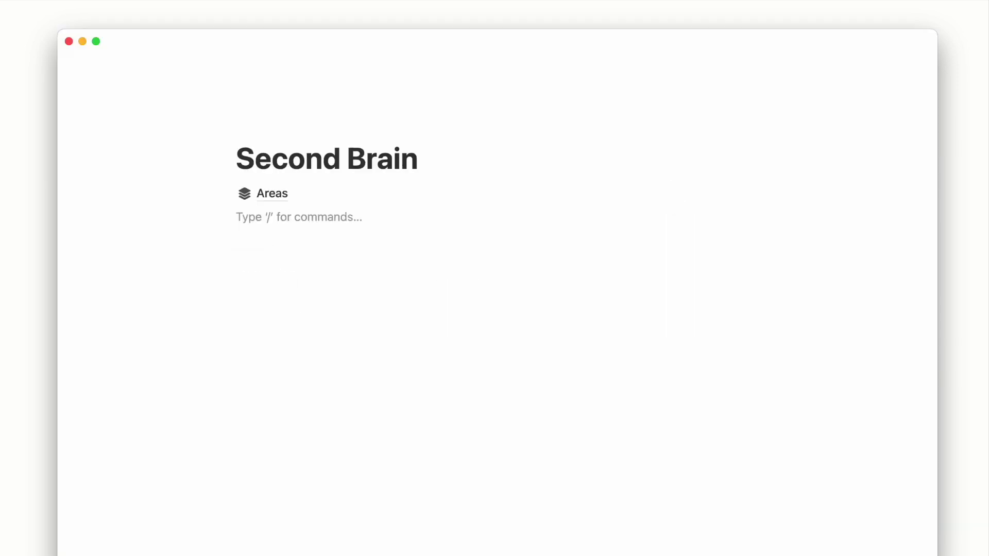
Add a full-page database titled Projects to Second Brain with the rows College Group Work, Product Launch and Home Renovation.
type("/database")
left_click(334, 302)
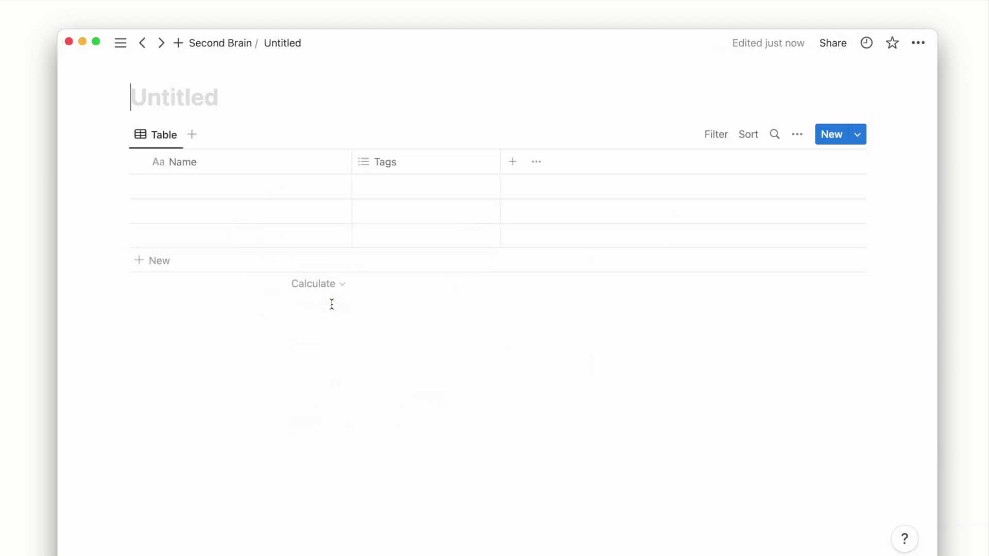
left_click(240, 186)
type("Coll")
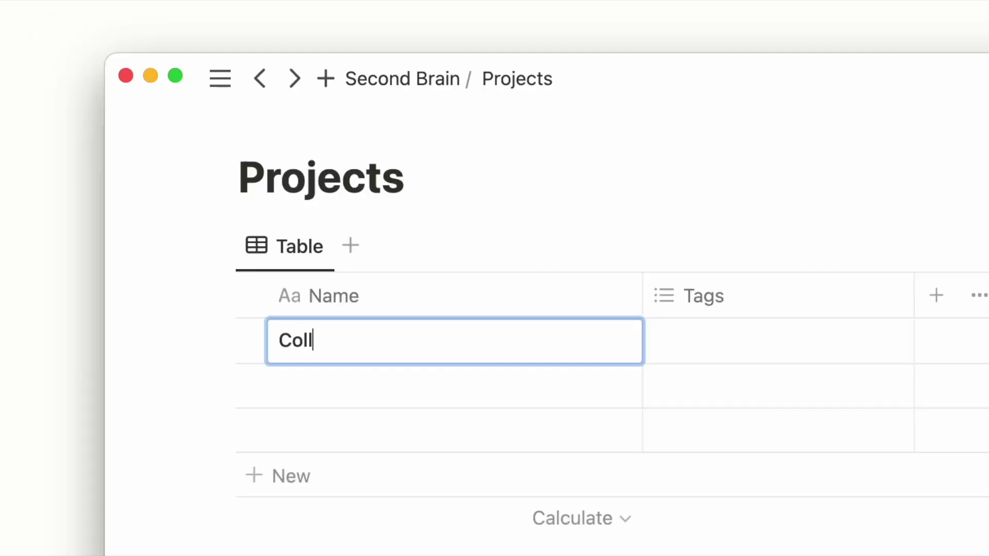
type("ege Group Work")
left_click(467, 392)
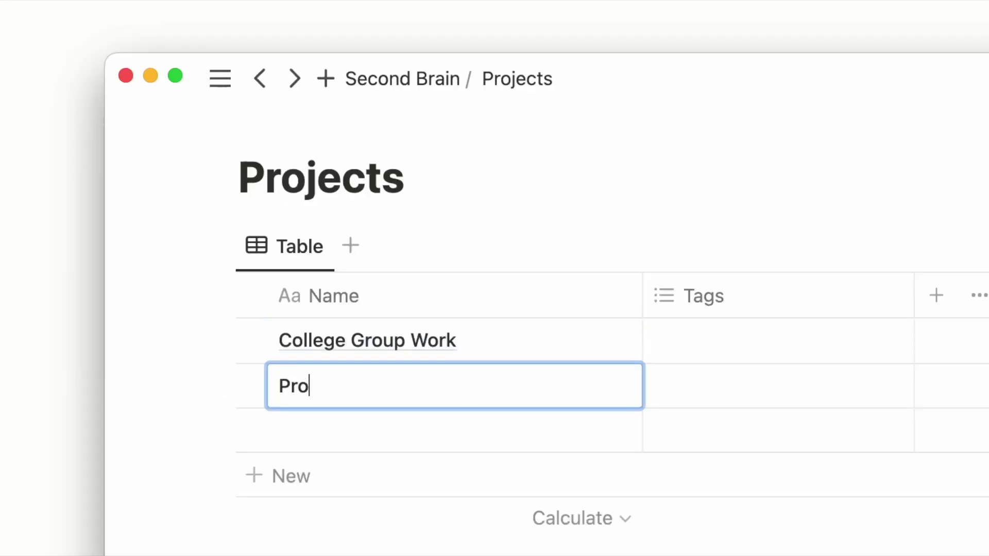
left_click(441, 435)
type("H")
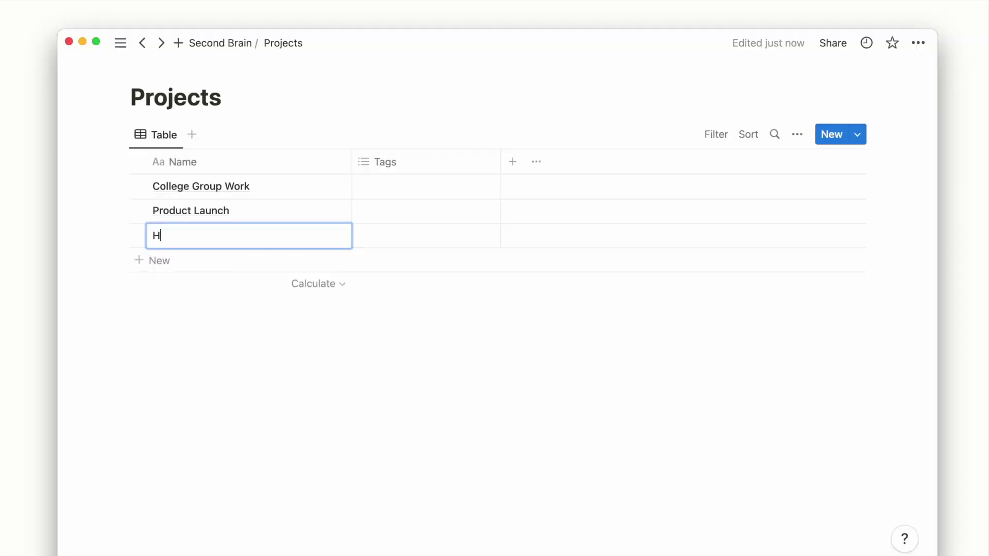
type("ome Renovation")
key("Return")
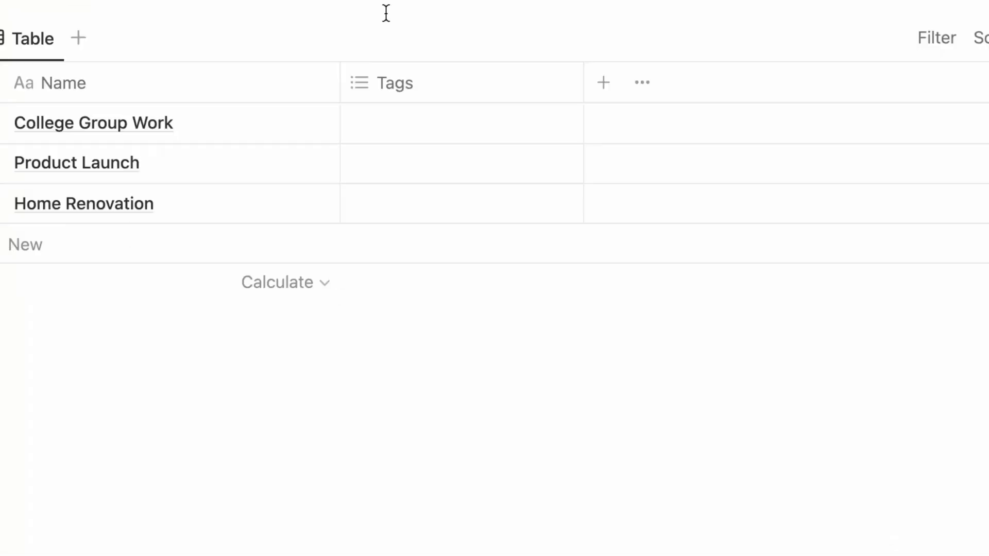
Delete the Tags property from the Projects database.
left_click(385, 161)
left_click(418, 362)
left_click(447, 311)
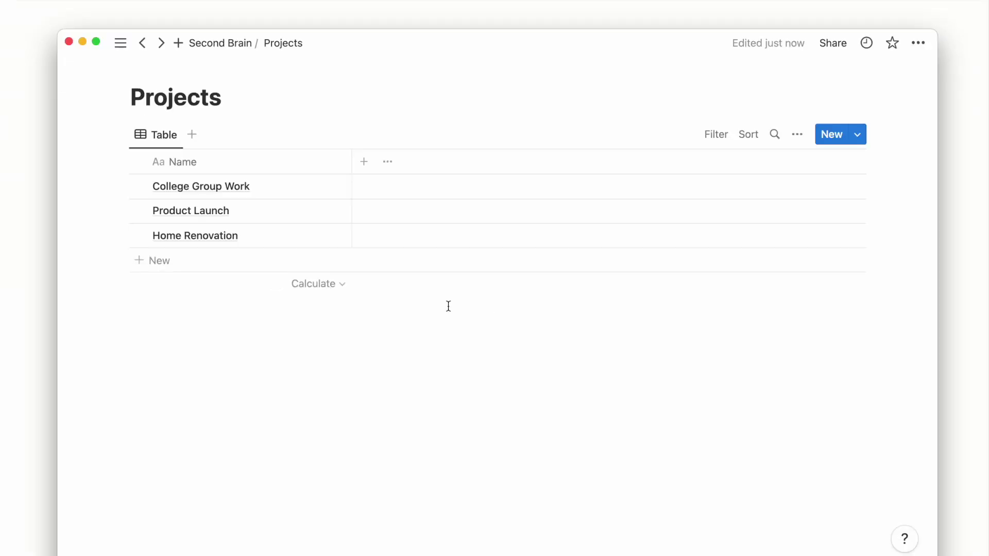
Add a Status property to Projects and rename its Not started option to Inbox.
left_click(364, 163)
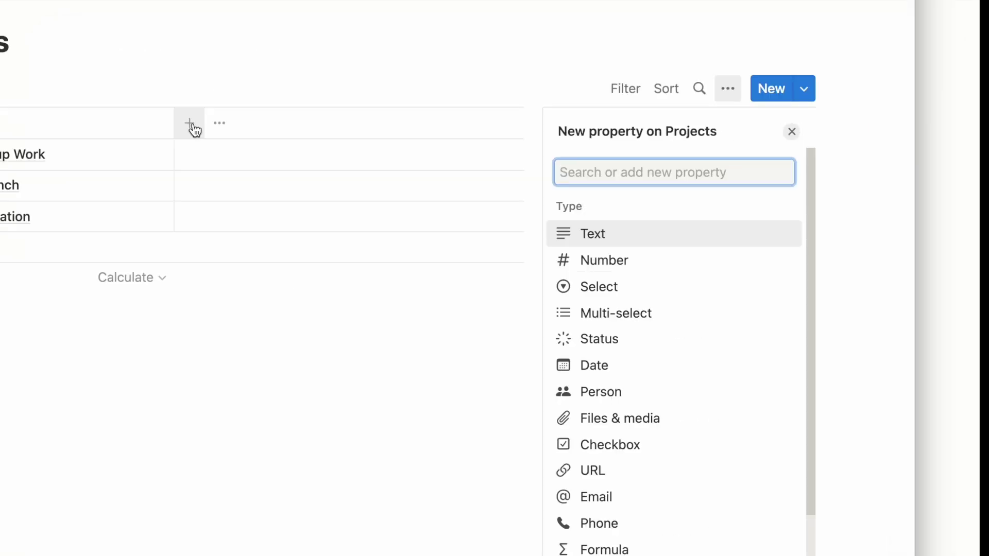
type("status")
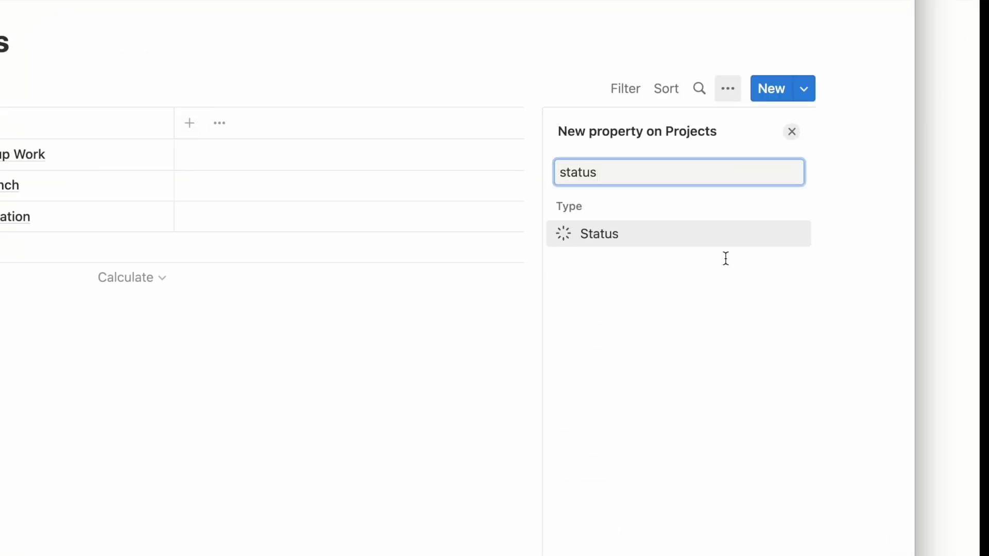
left_click(712, 241)
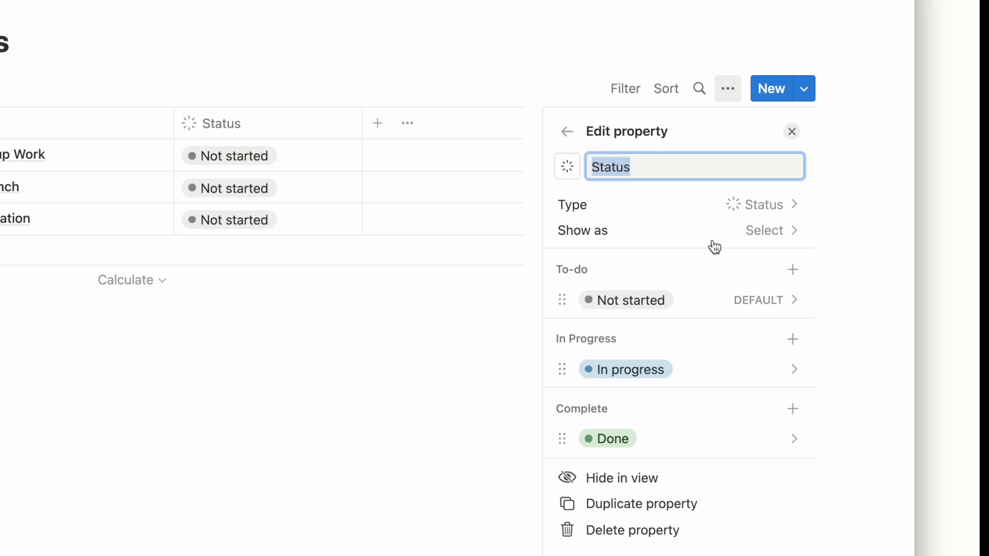
left_click(705, 300)
type("Inbox")
key("Return")
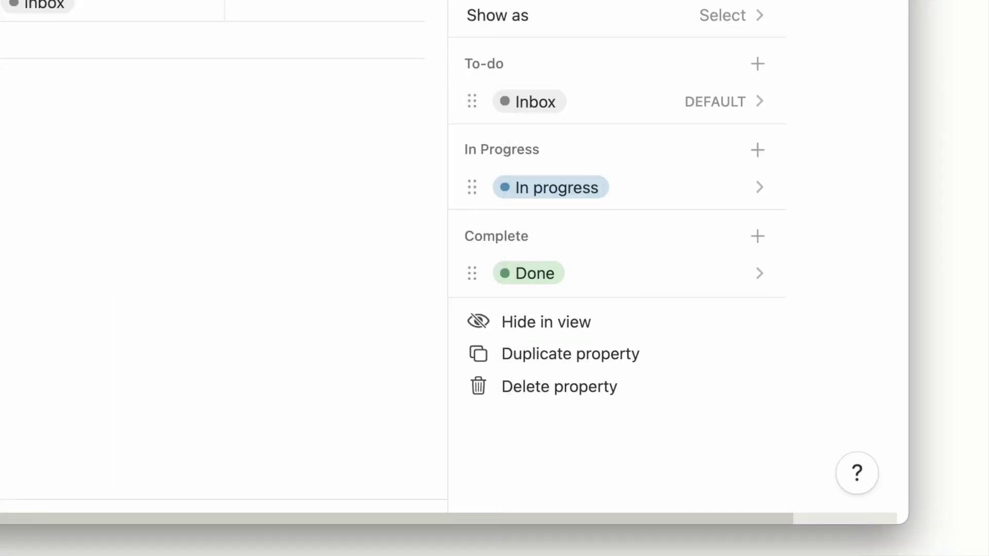
Add a yellow Planned option to the In Progress group of the Status property.
left_click(757, 150)
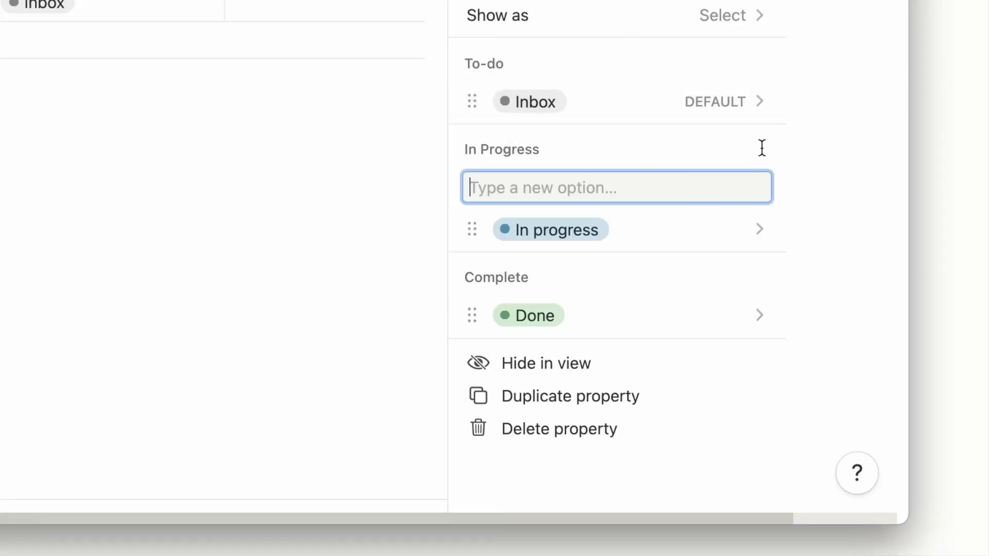
type("Planned")
key("Return")
left_click(721, 227)
left_click(636, 325)
key("Escape")
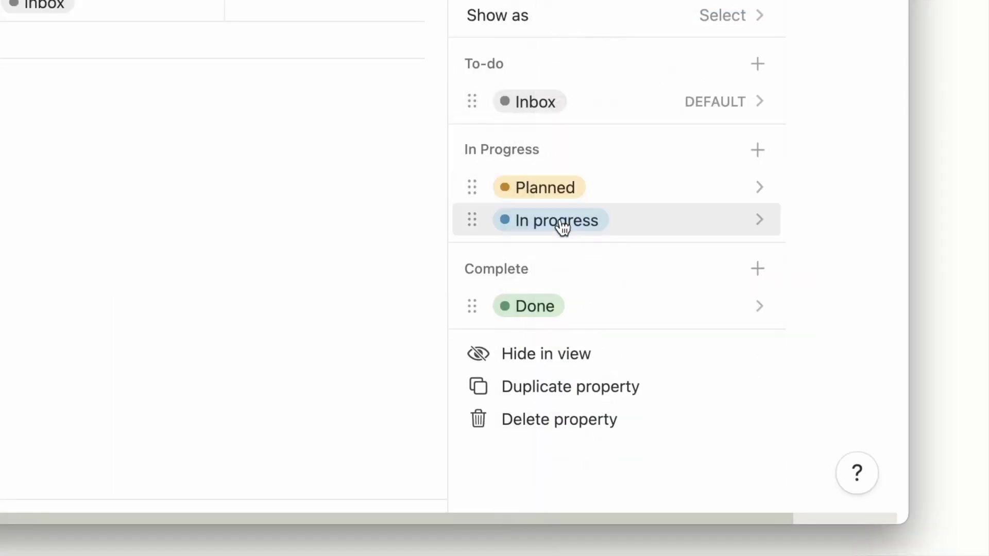
Add a Date property named Start Date to the Projects database.
left_click(562, 306)
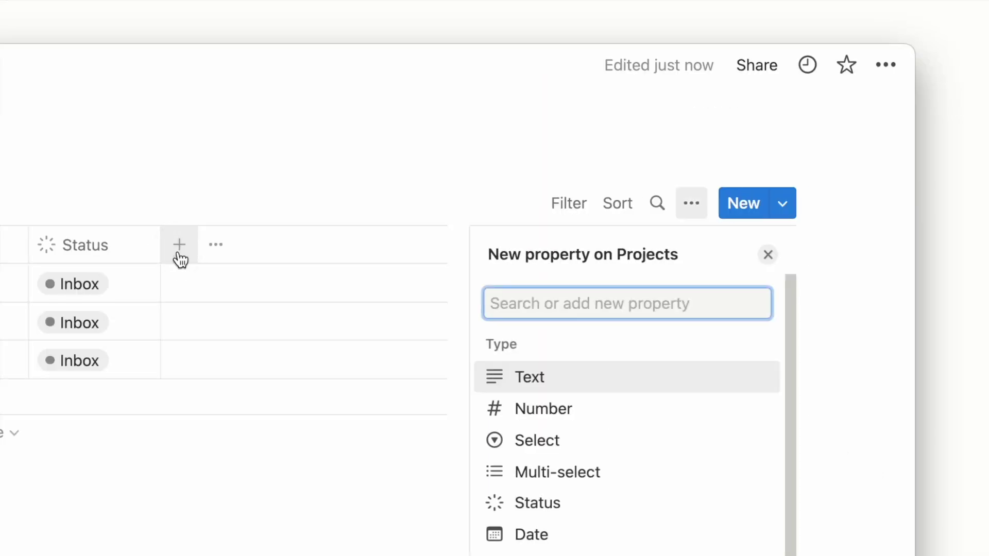
type("date")
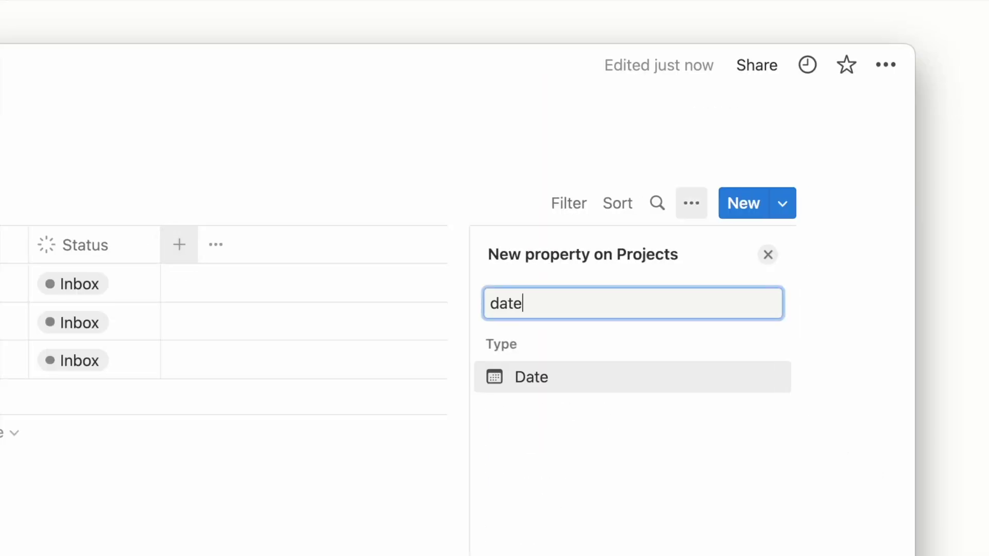
key("Return")
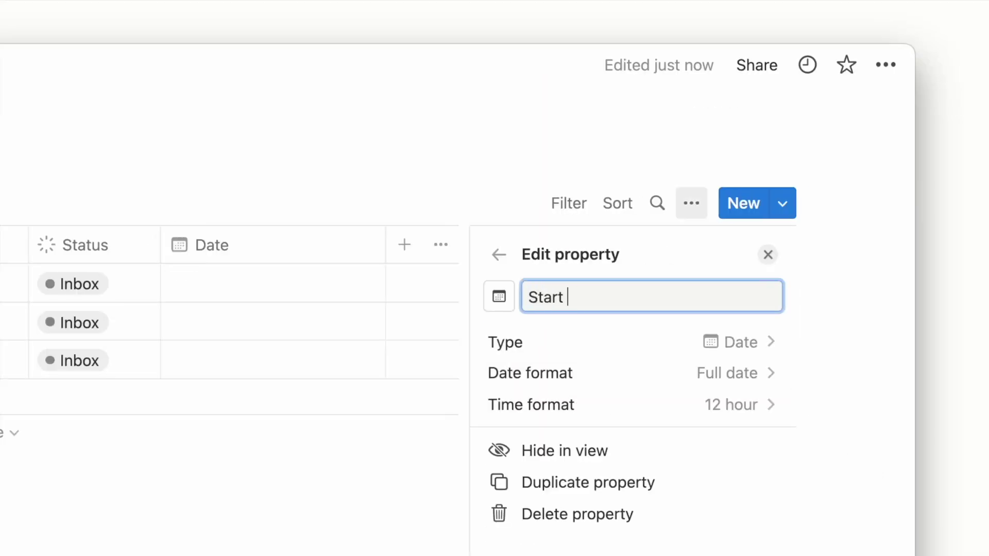
key("Escape")
Add a second Date property named End Date to the Projects database.
left_click(404, 245)
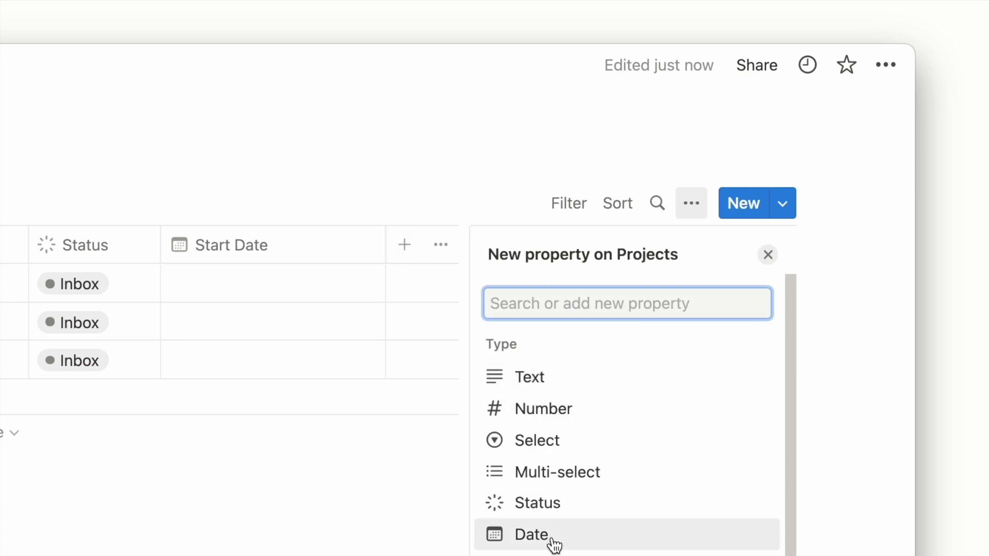
left_click(551, 536)
type("End Date")
key("Escape")
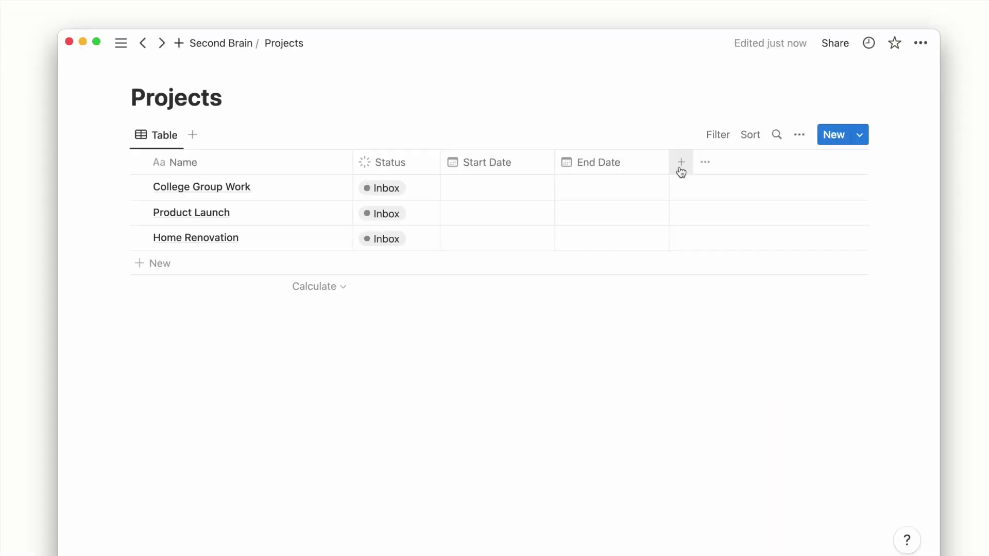
Add a Select property named Priority and give it a circled exclamation mark icon.
left_click(534, 252)
type("se")
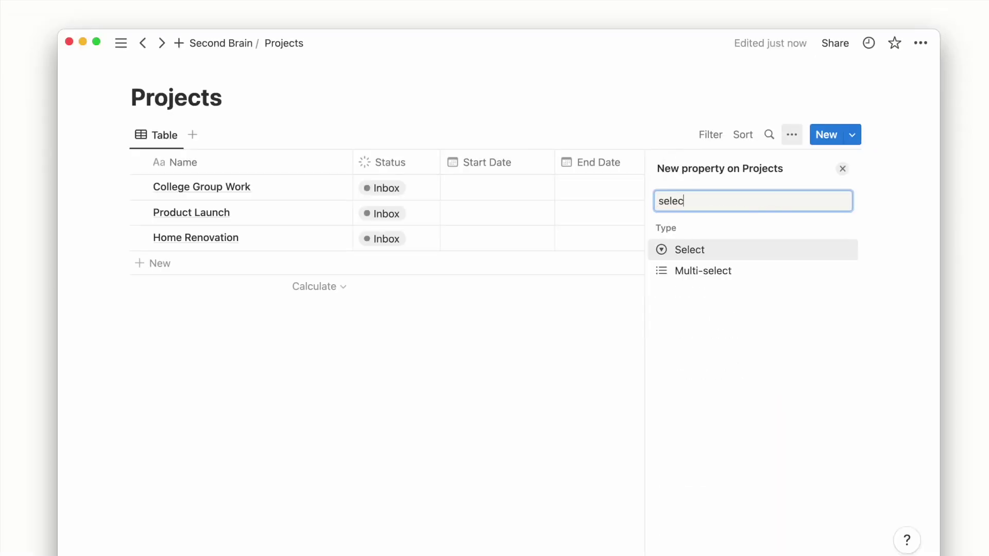
type("lec")
key("Return")
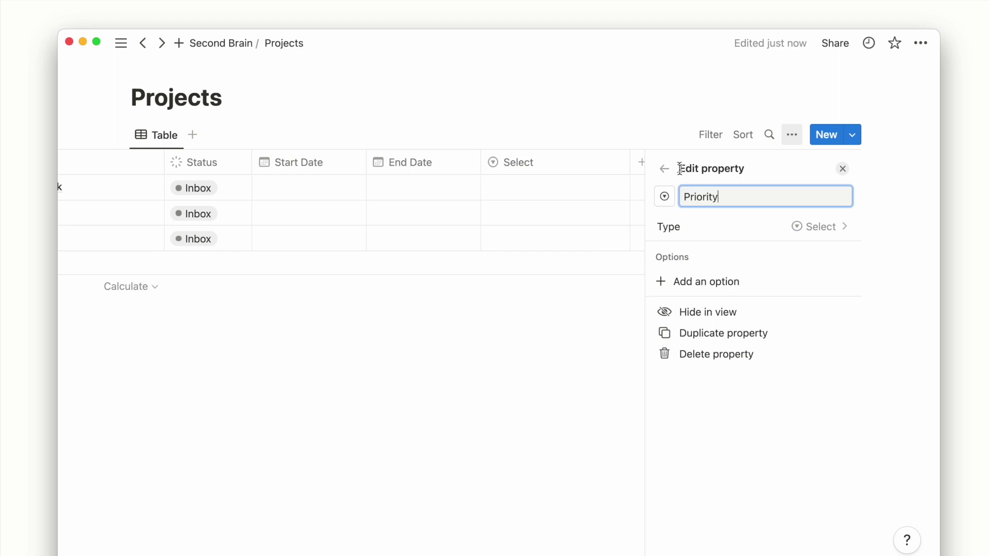
left_click(664, 196)
type("excl")
left_click(581, 289)
Create the options High, Medium and Low for the Priority property.
left_click(715, 281)
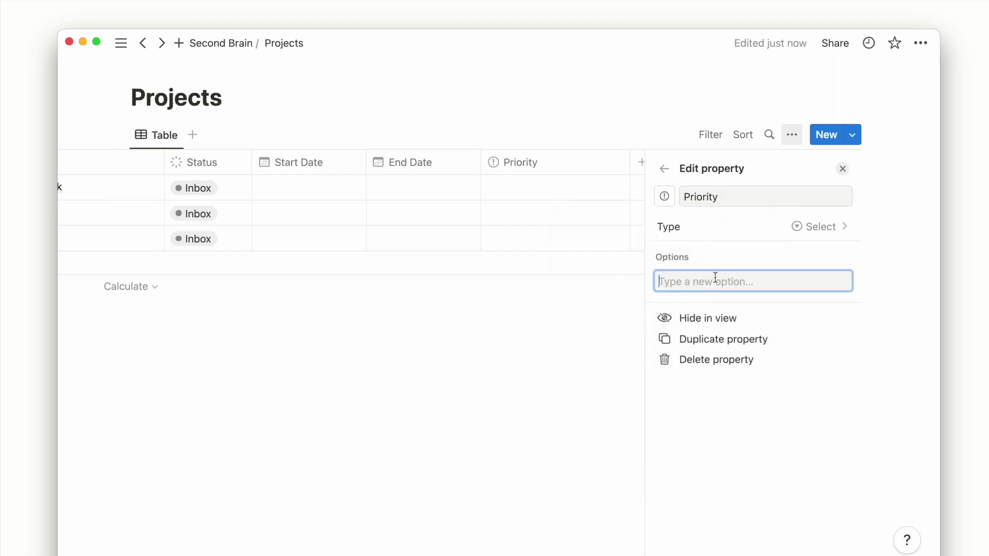
type("High")
key("Return")
type("Medium")
key("Return")
type("Low")
key("Return")
left_click(682, 289)
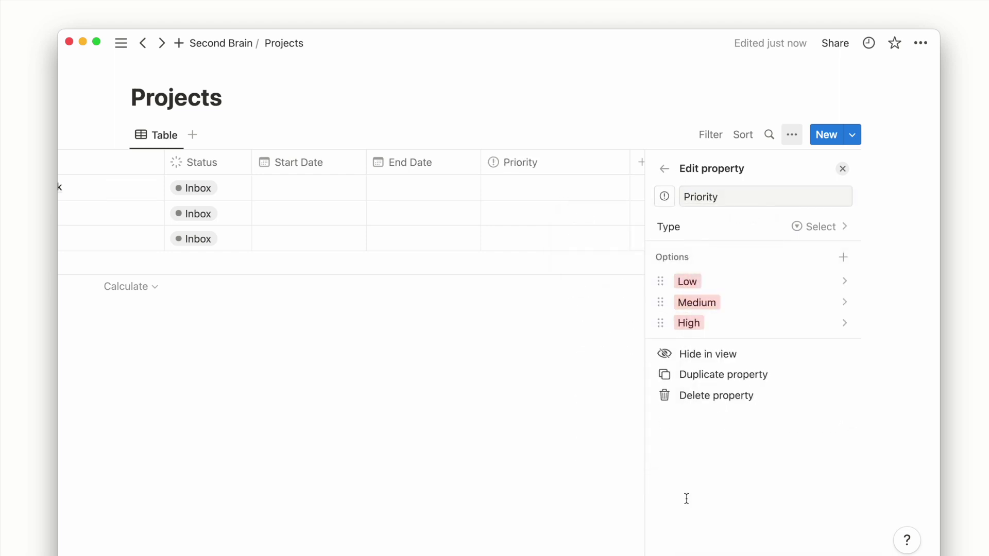
Add a Relation property linking Projects to the Areas database, with the related property shown on Areas.
left_click_drag(816, 159, 757, 161)
left_click(770, 162)
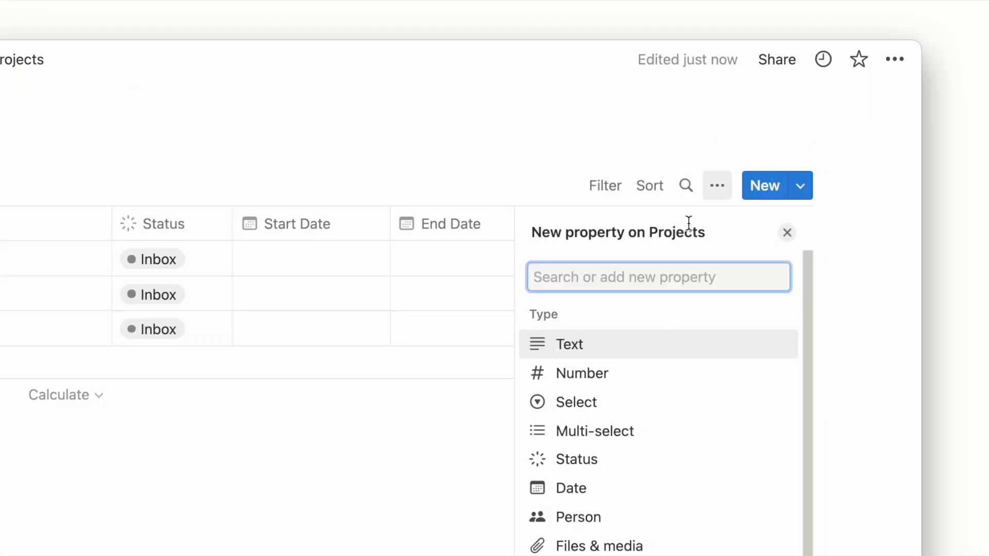
type("relation")
key("Return")
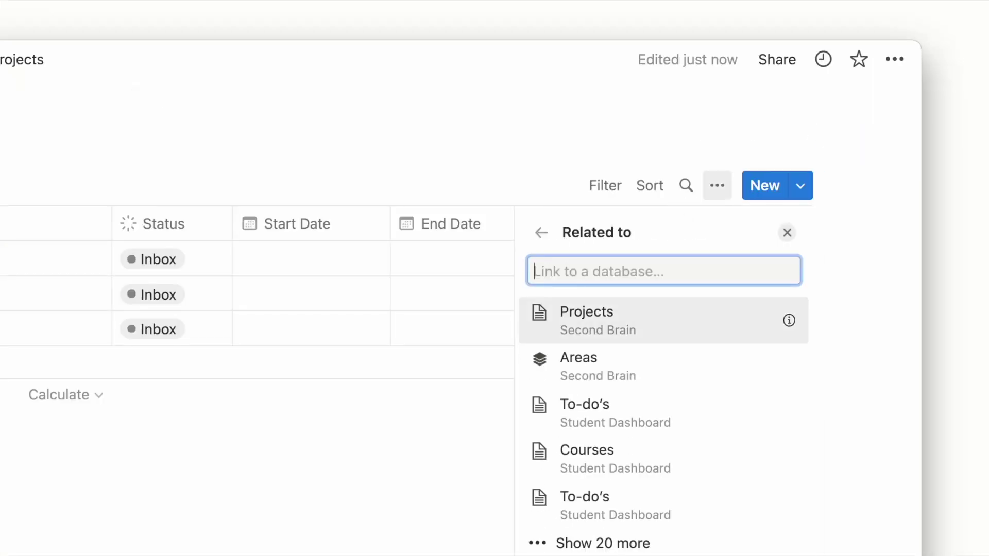
left_click(665, 378)
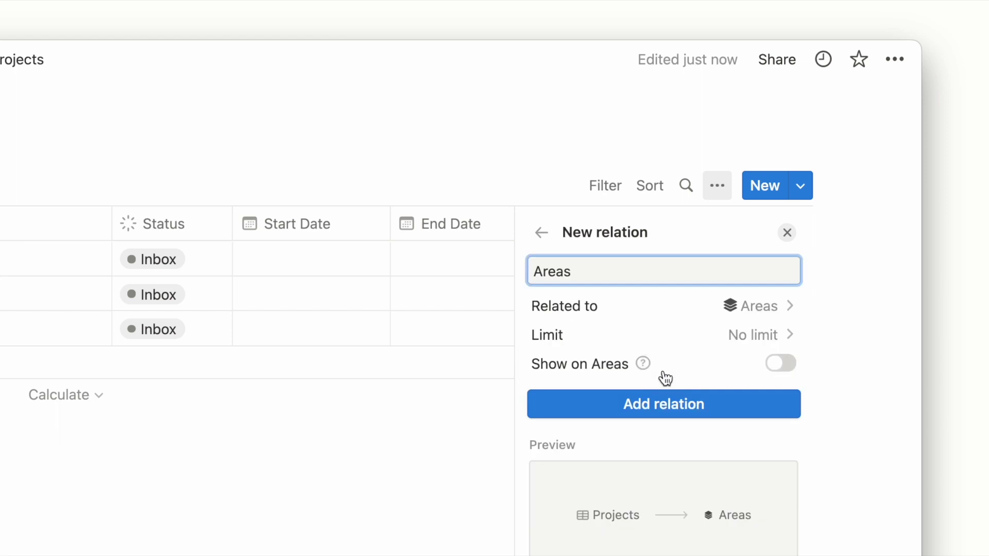
left_click(777, 365)
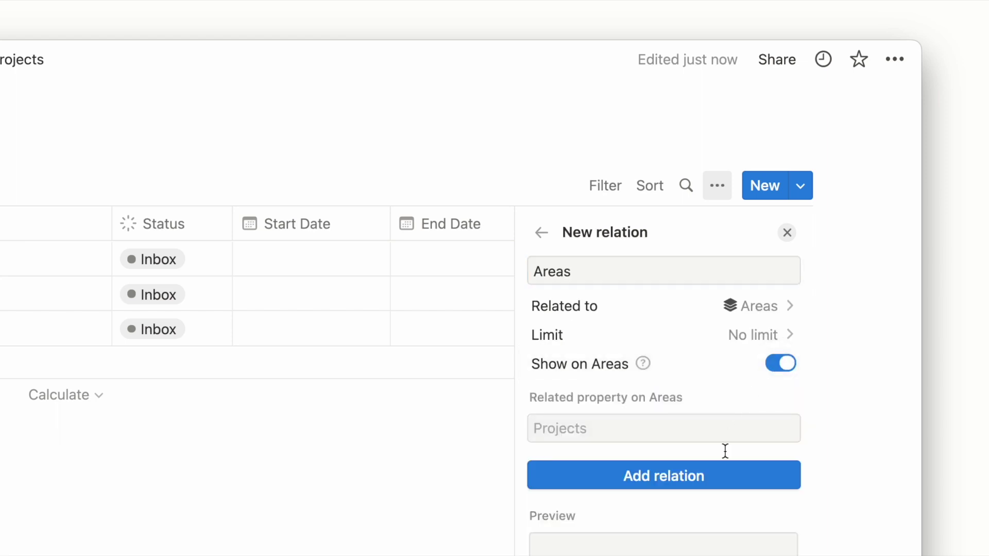
left_click(715, 483)
Give the Areas relation property the layers icon and move its column directly after Name.
left_click(541, 270)
type("layer")
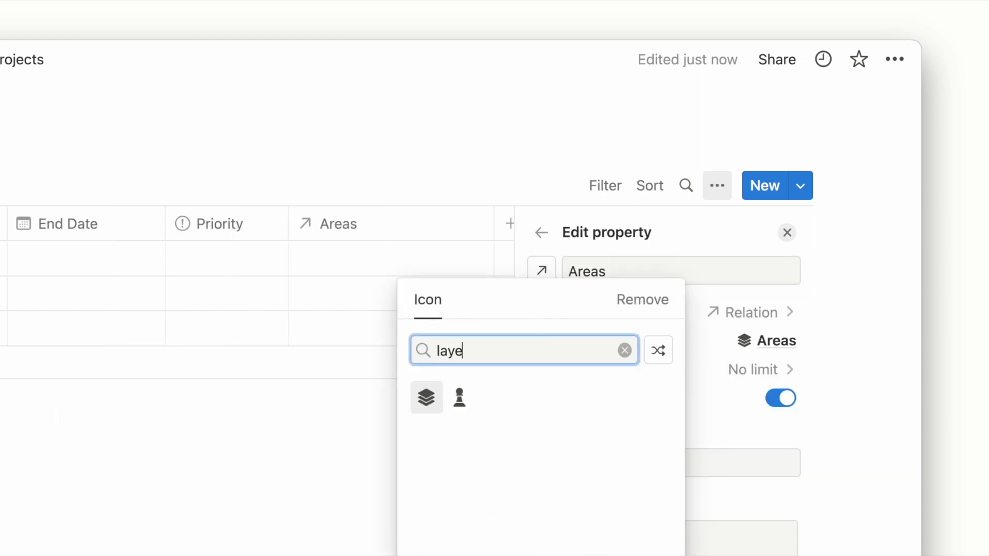
left_click(428, 400)
left_click(545, 195)
left_click_drag(703, 163, 308, 161)
Link College Group Work to College, Product Launch to Online Business, and Home Renovation to Family in the Areas column.
left_click(385, 201)
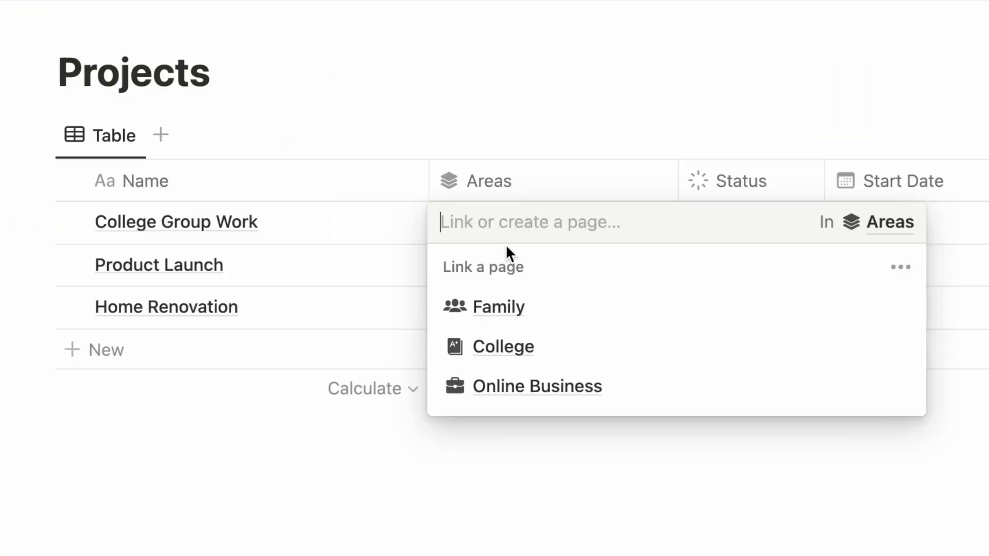
left_click(413, 261)
left_click(569, 148)
left_click(540, 263)
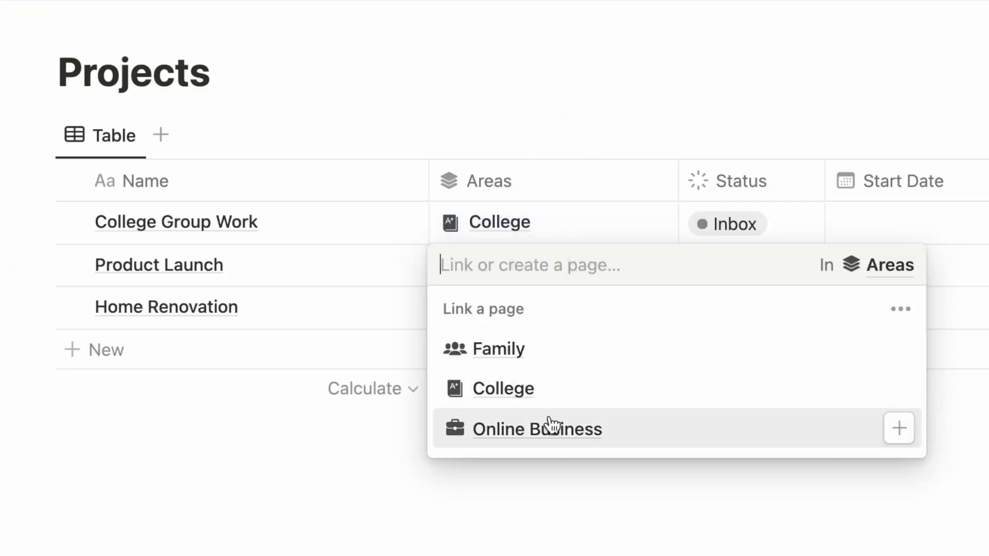
left_click(547, 425)
left_click(554, 103)
left_click(534, 310)
left_click(536, 391)
left_click(572, 110)
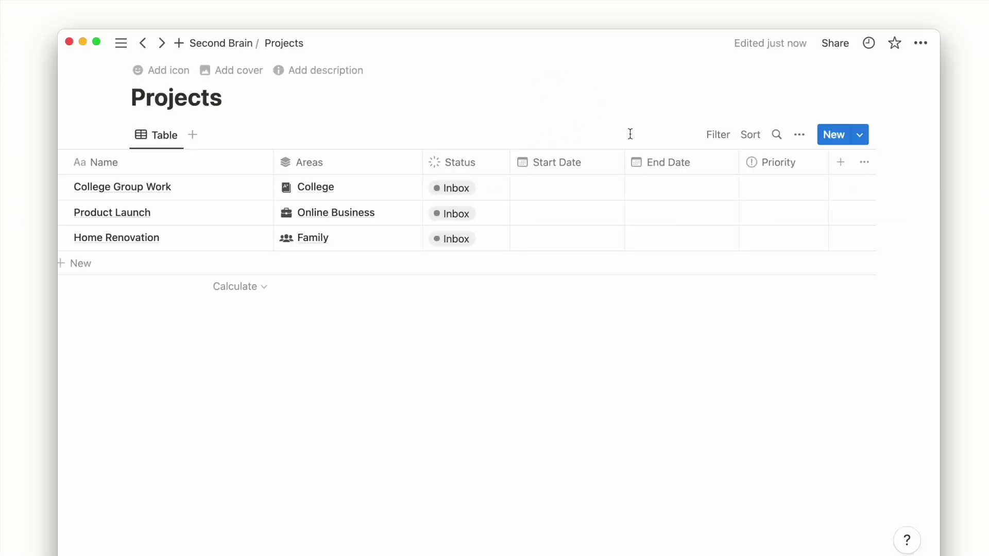
Set the priority to High for College Group Work, Medium for Product Launch and Low for Home Renovation.
left_click(782, 188)
left_click(762, 276)
left_click(777, 212)
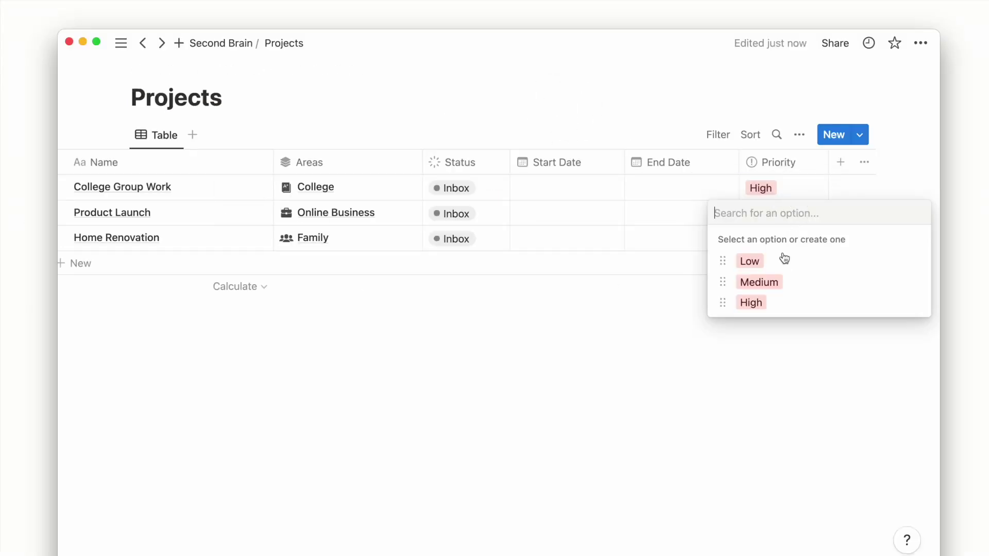
left_click(764, 280)
left_click(777, 238)
left_click(777, 287)
Set the start dates to February 1, 2023 for College Group Work, February 3 for Product Launch and February 6 for Home Renovation.
left_click(570, 190)
left_click(610, 252)
left_click(570, 212)
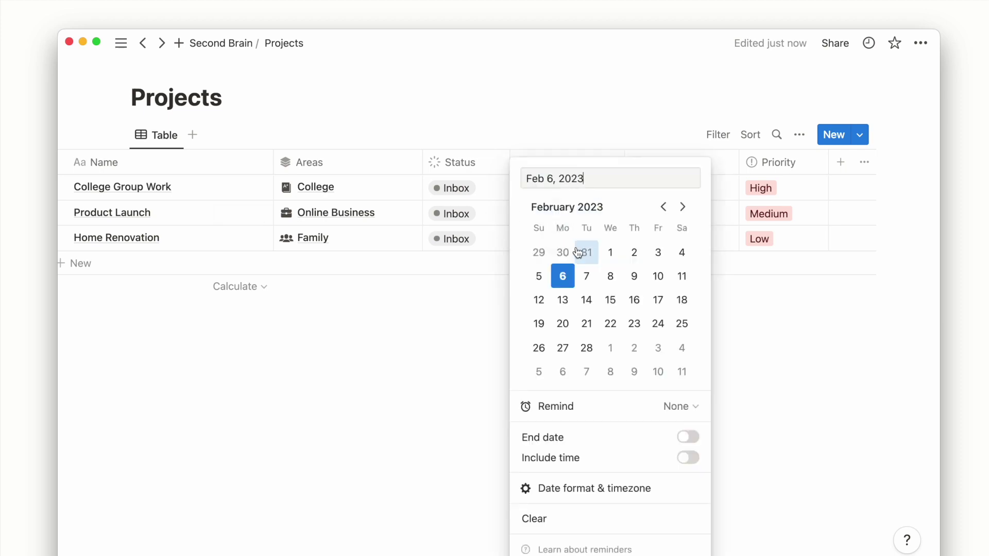
left_click(657, 252)
left_click(550, 242)
left_click(563, 276)
key("Escape")
scroll(621, 226, "left", 3)
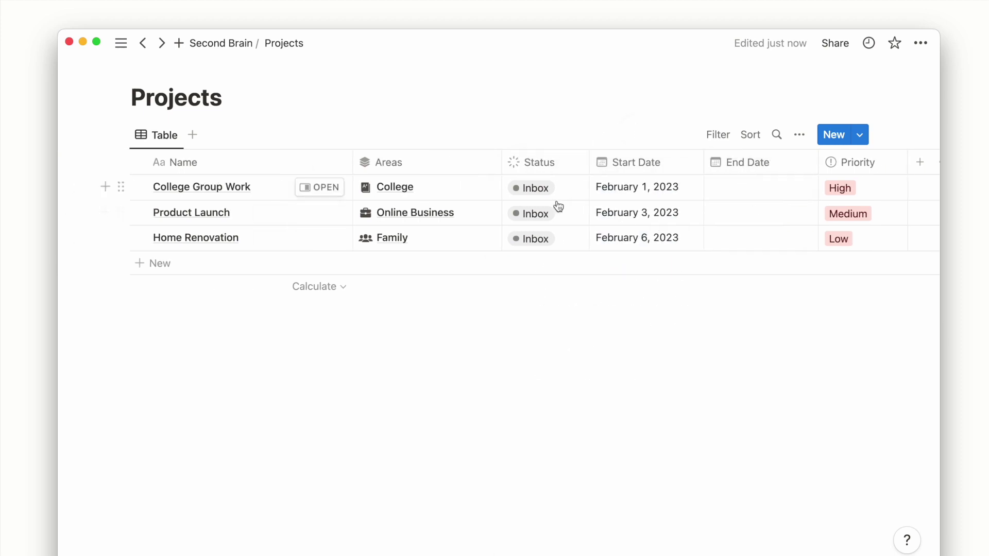
Give the Projects database a dark folder icon from the icon set.
left_click(162, 70)
left_click(134, 128)
type("folde")
left_click(111, 201)
left_click(81, 223)
Open the College Group Work project and give it the dark folder icon.
left_click(328, 189)
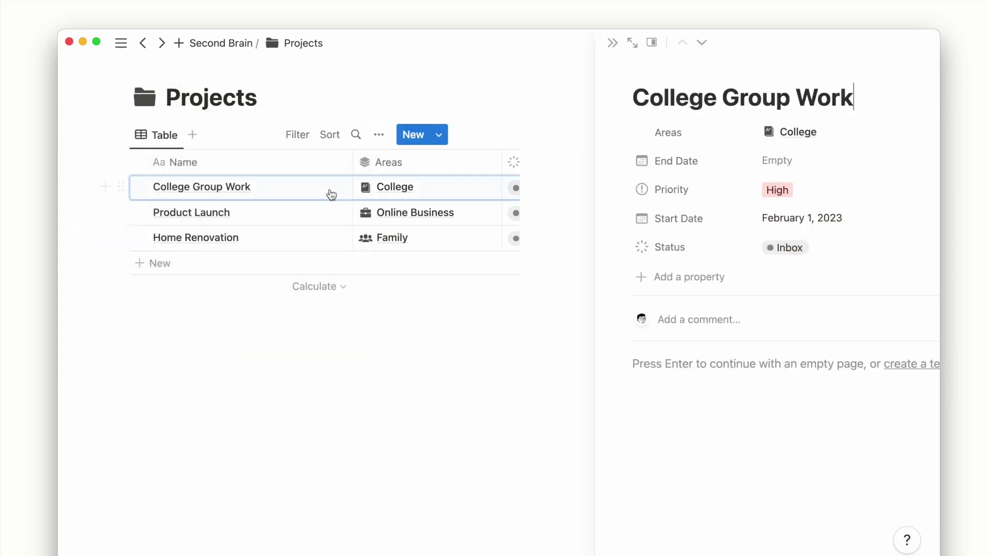
left_click(422, 70)
left_click(326, 136)
type("folde")
left_click(298, 201)
left_click(249, 224)
Give the Product Launch and Home Renovation projects the same dark folder icon.
left_click(327, 212)
left_click(421, 70)
left_click(276, 220)
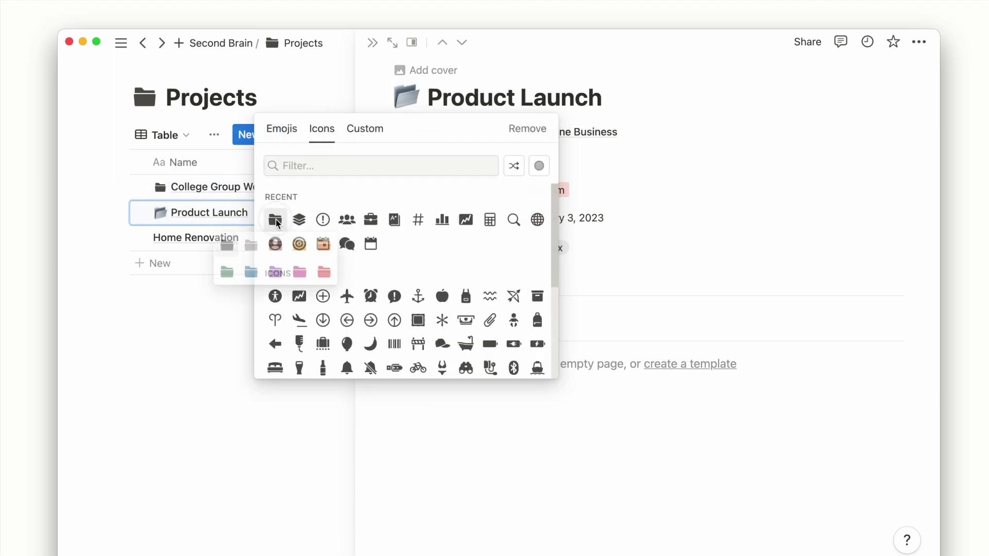
left_click(276, 220)
left_click(196, 238)
left_click(417, 70)
left_click(276, 220)
key("Escape")
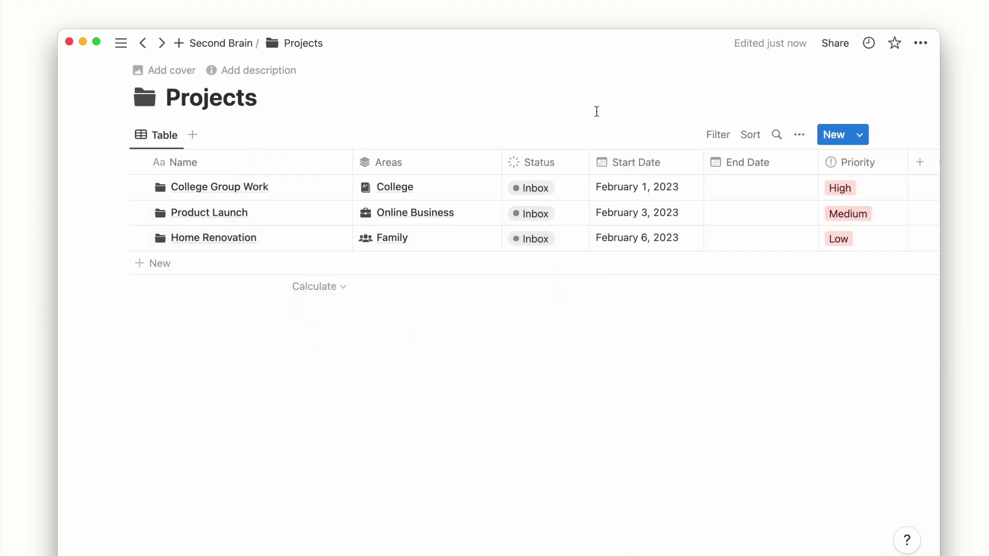
Switch the Projects view to a Board layout grouped by Status.
left_click(799, 135)
left_click(772, 223)
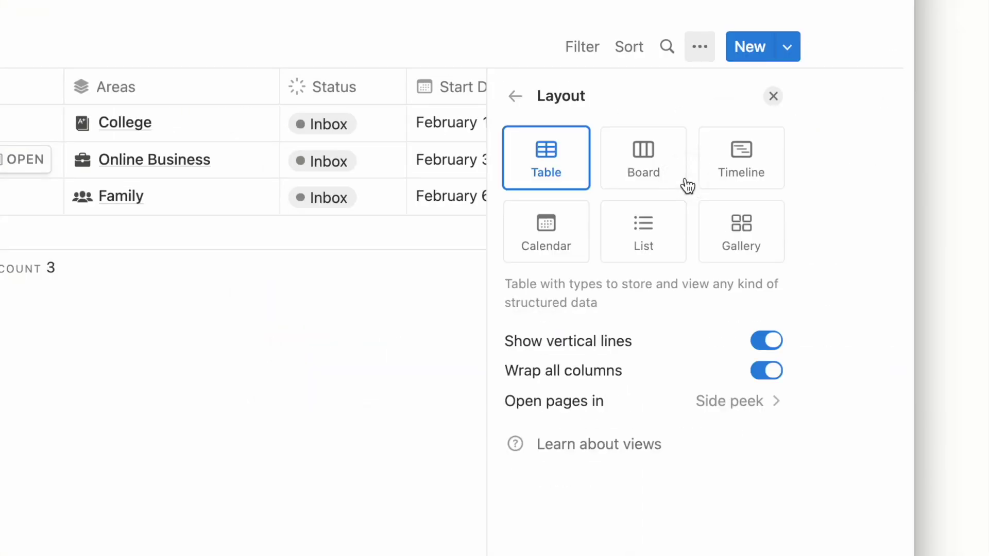
left_click(665, 182)
left_click(697, 398)
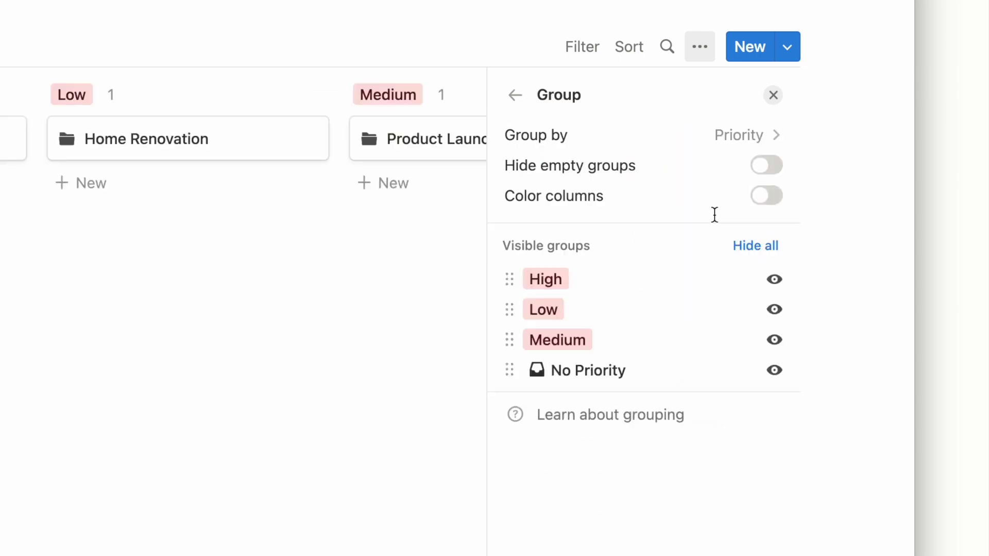
left_click(733, 147)
left_click(676, 332)
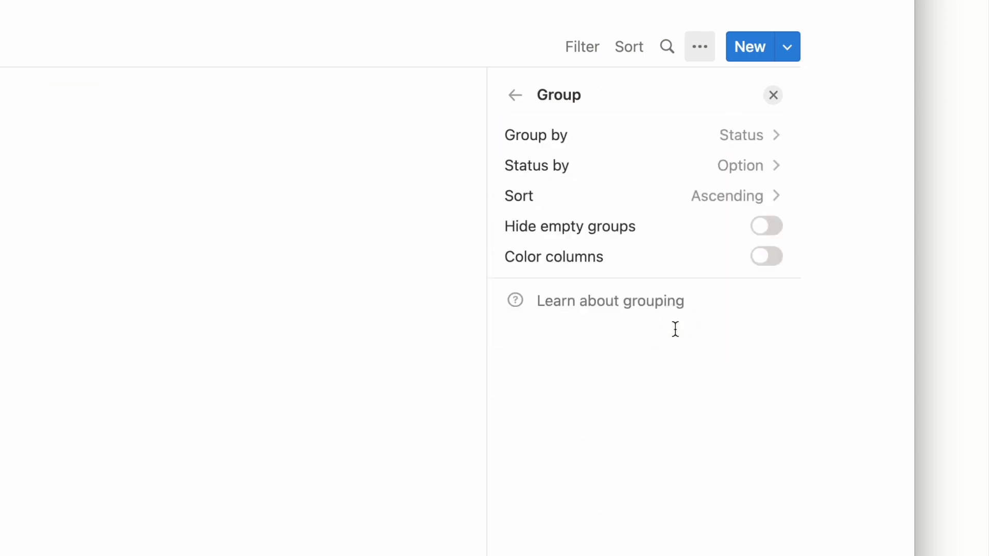
Set the group sorting to Manual and place the Inbox group before Planned.
left_click(771, 196)
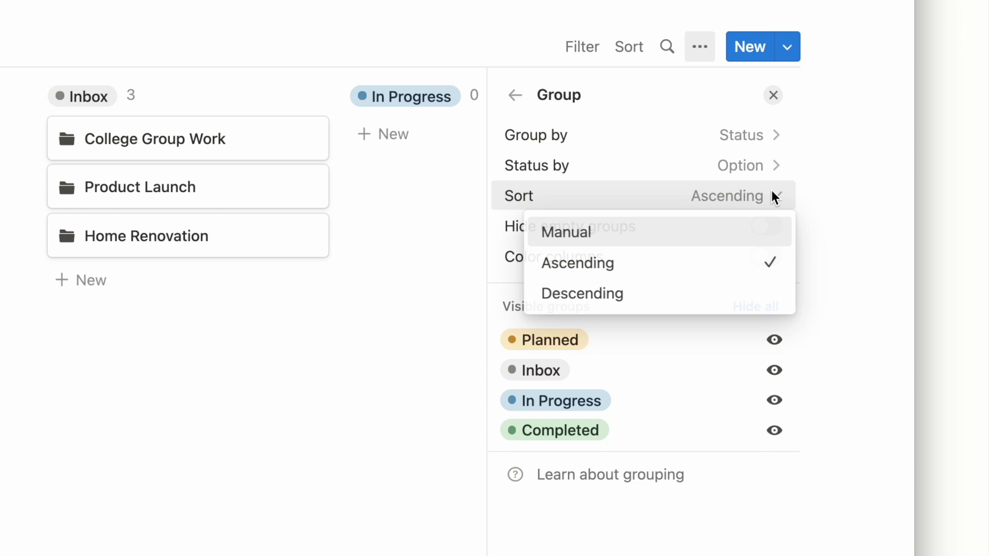
left_click(756, 234)
left_click_drag(96, 103, 170, 168)
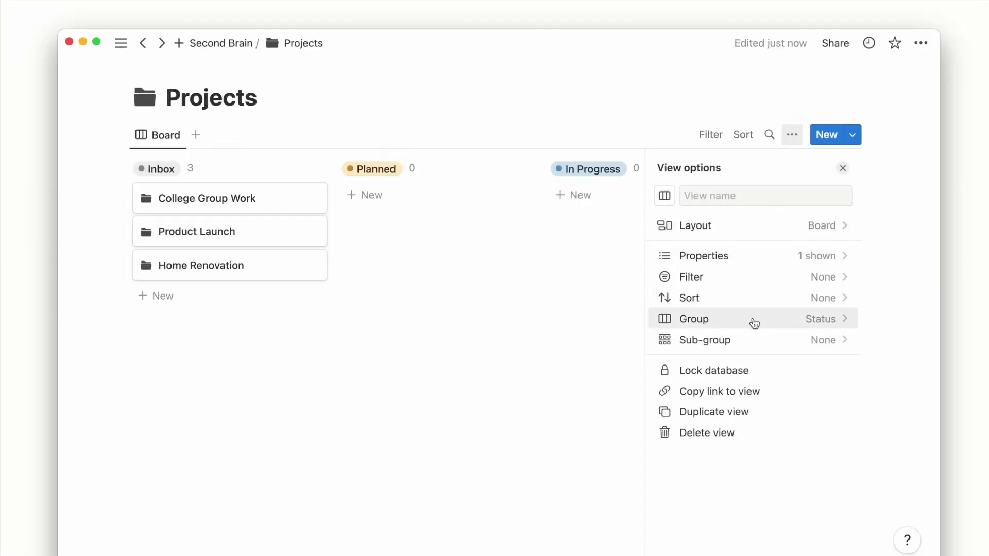
Turn on colored columns for the board's Status groups.
left_click(752, 322)
left_click(841, 278)
left_click(651, 112)
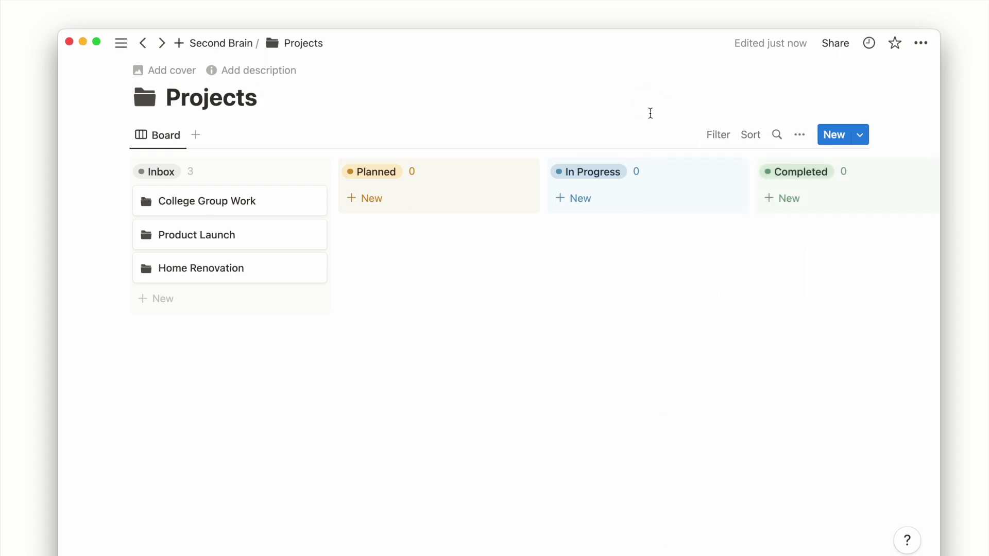
Show the Areas property on the board's project cards.
left_click(796, 136)
left_click(755, 257)
left_click(825, 301)
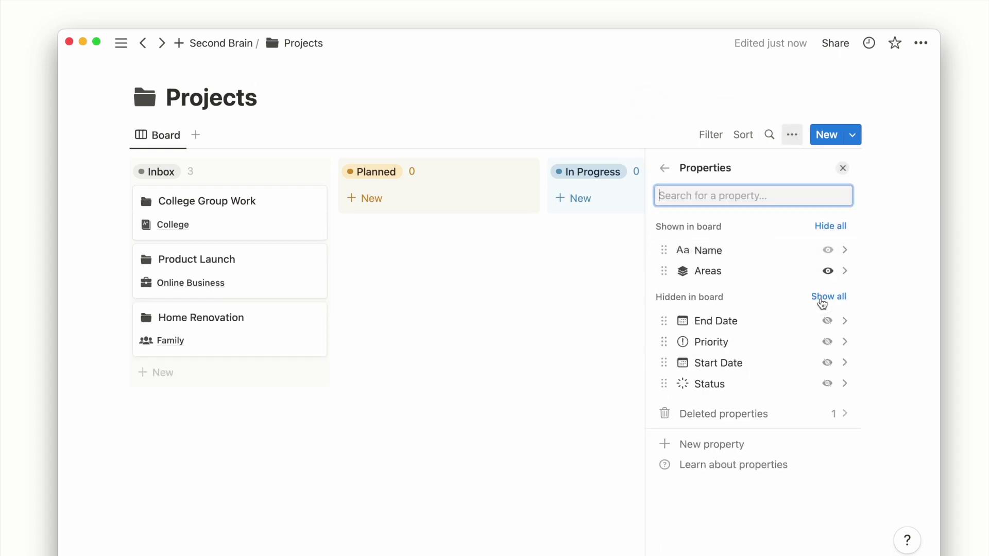
left_click(758, 111)
Move the College Group Work card to Planned and the Product Launch card to In Progress.
left_click_drag(229, 211, 400, 201)
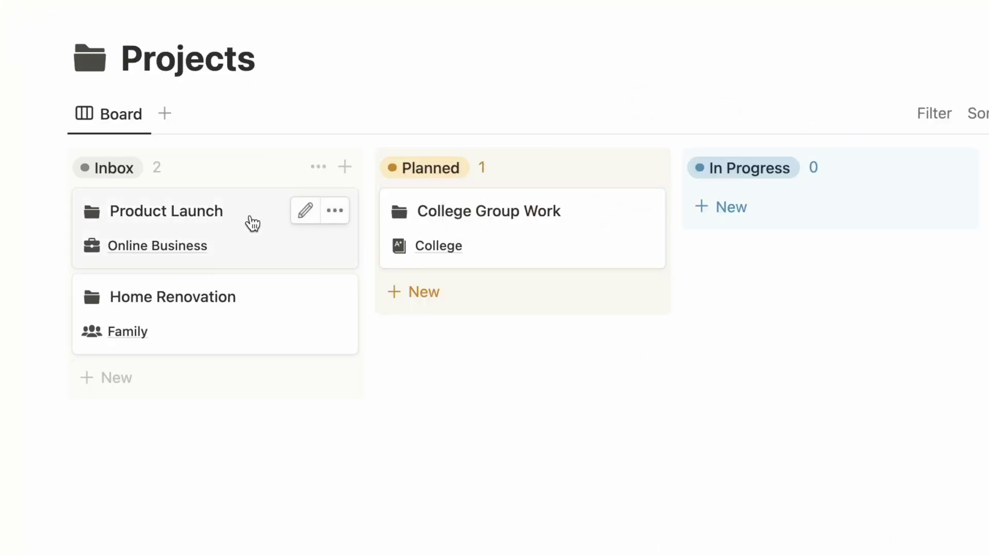
left_click_drag(252, 223, 804, 85)
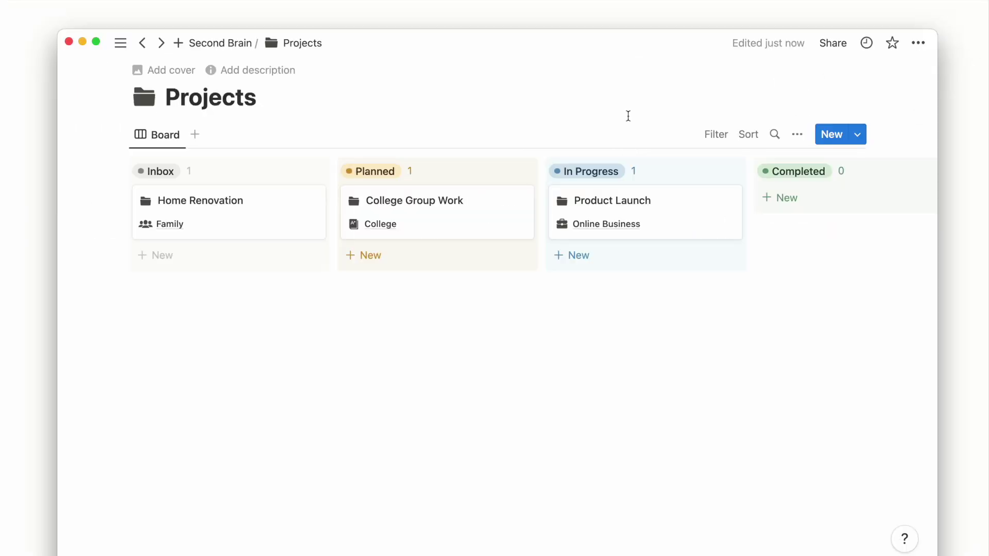
Open the College page in the Areas database and give its Projects property the folder icon.
left_click(241, 46)
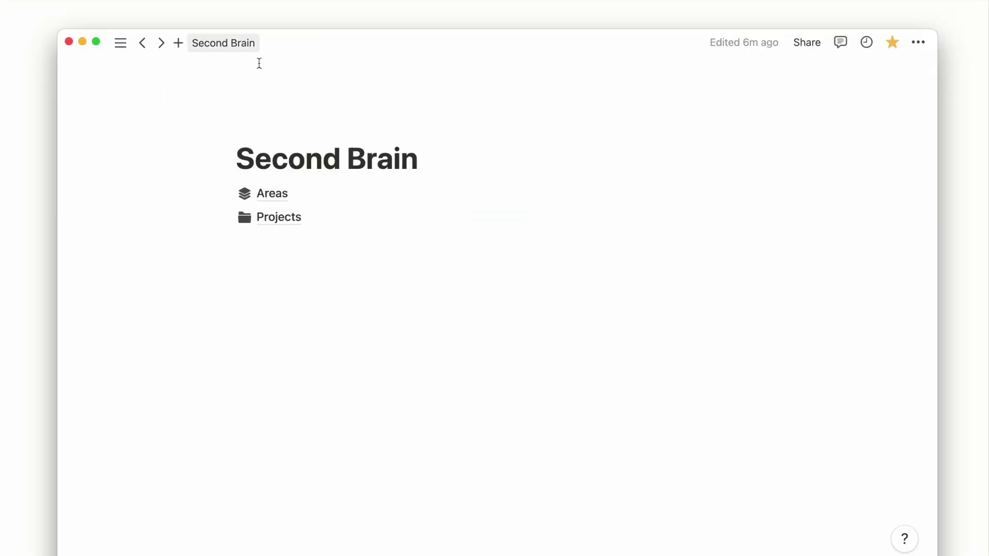
left_click(312, 193)
left_click(303, 219)
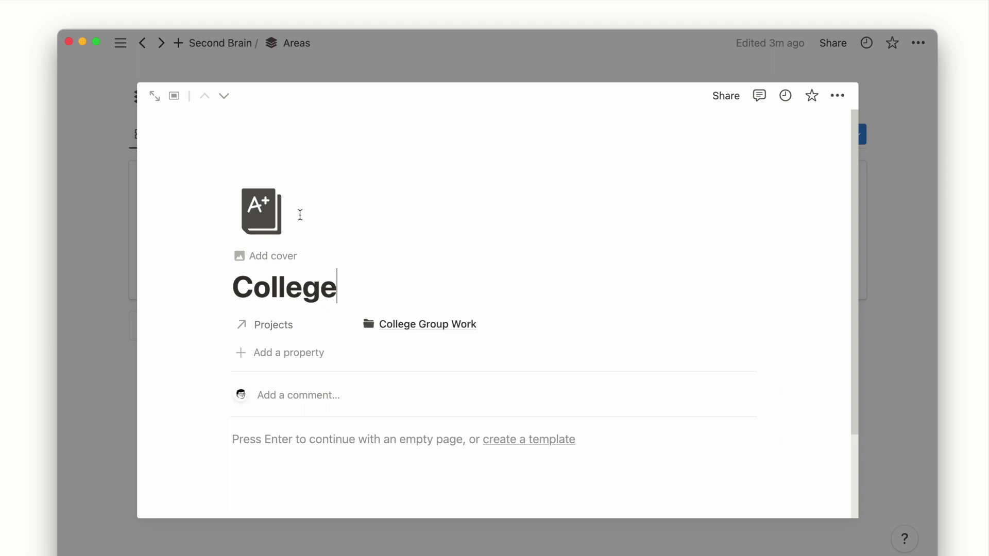
scroll(300, 215, "down", 3)
left_click(289, 257)
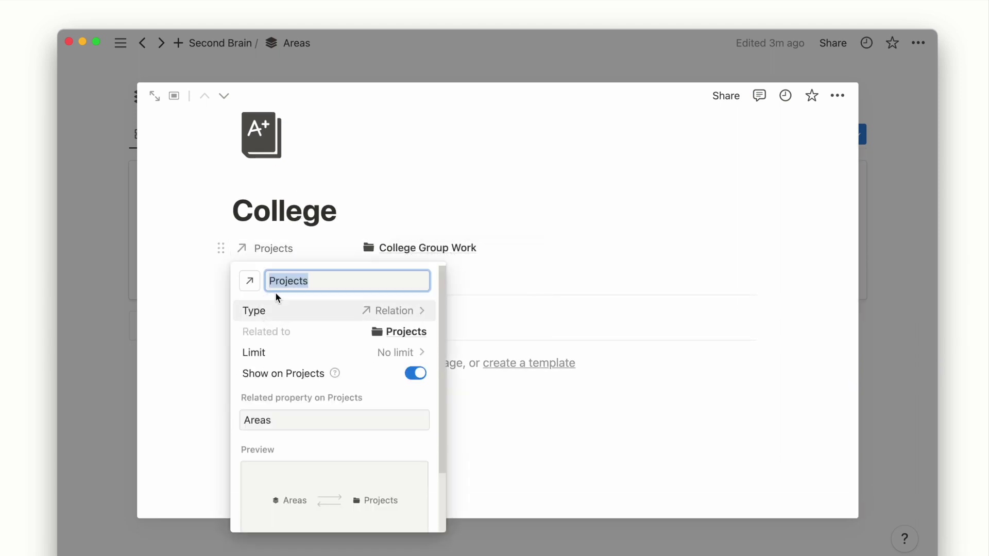
left_click(253, 285)
type("fole")
left_click(190, 375)
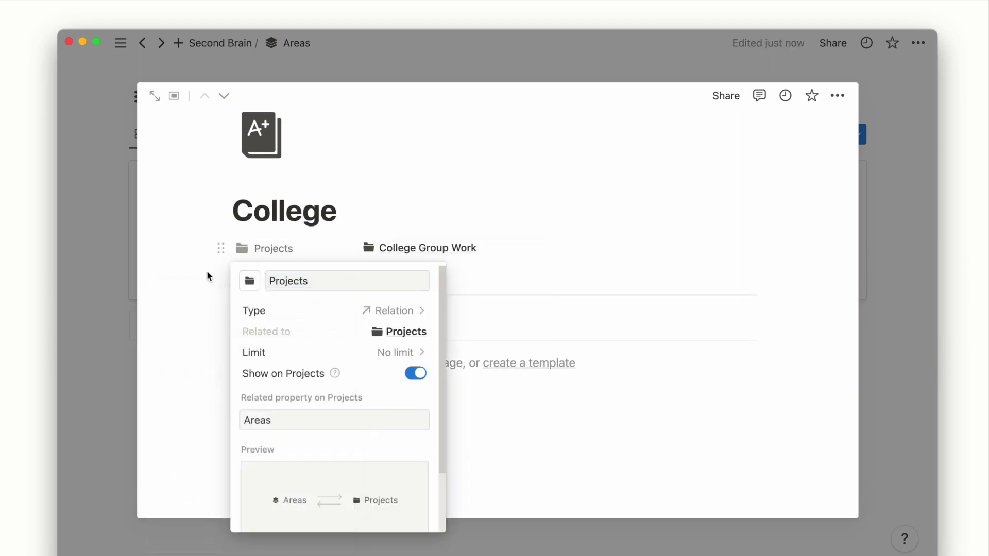
left_click(210, 276)
Add a Rollup property named Progress to Areas, using the Projects relation and its Status property.
left_click(262, 272)
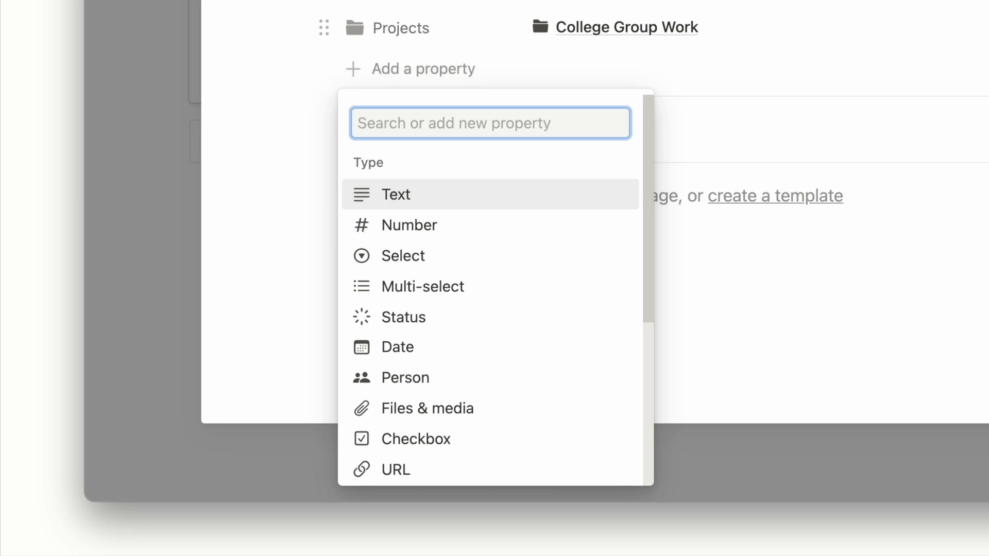
type("rol")
key("Return")
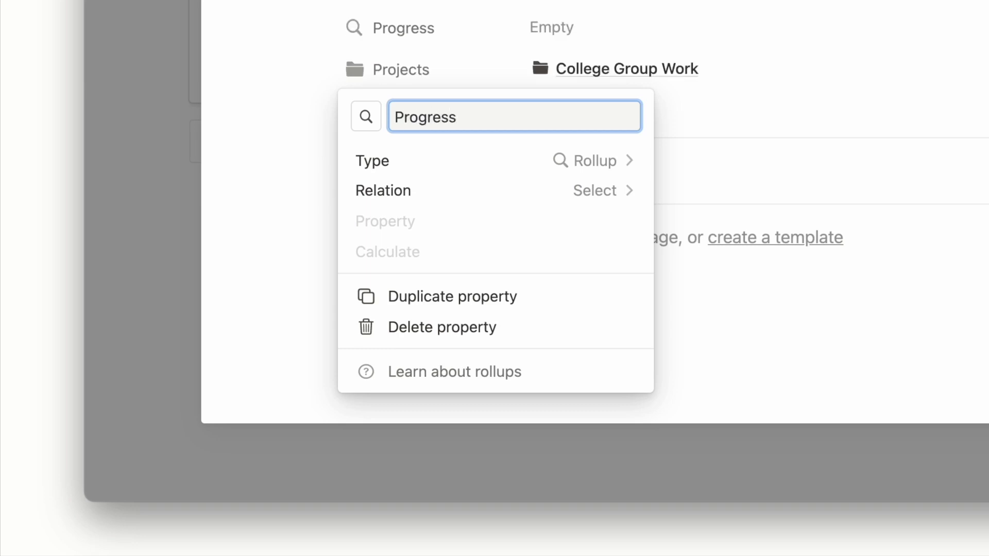
left_click(480, 192)
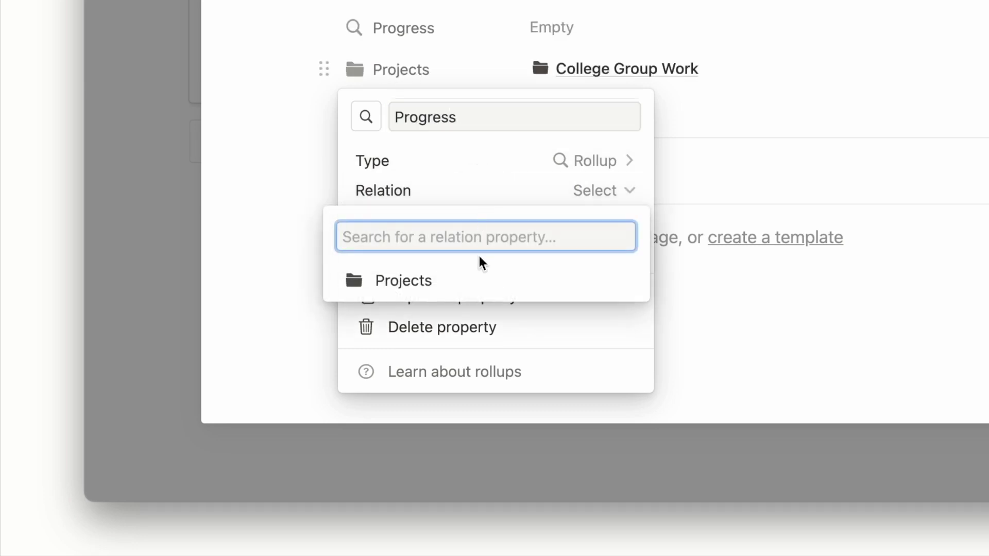
left_click(480, 282)
left_click(514, 224)
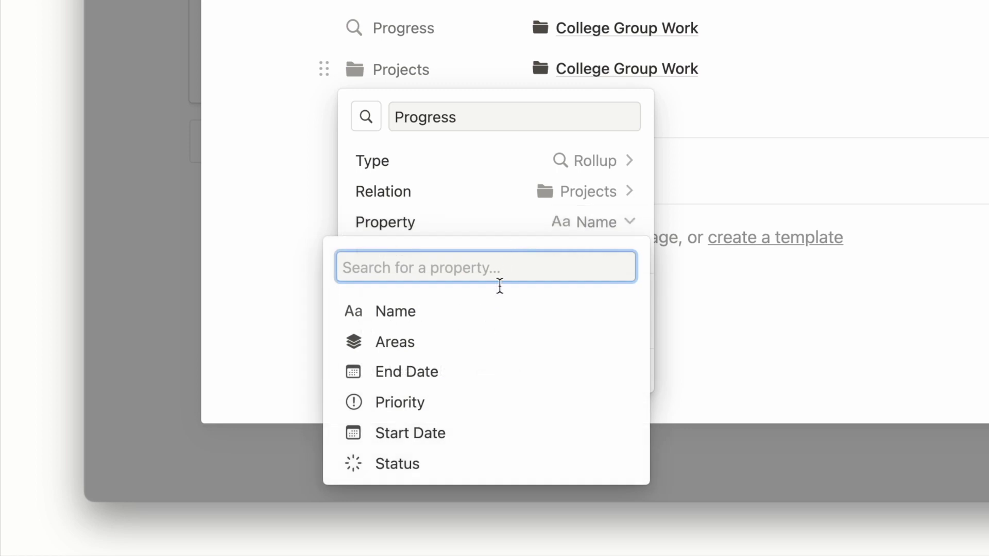
left_click(485, 461)
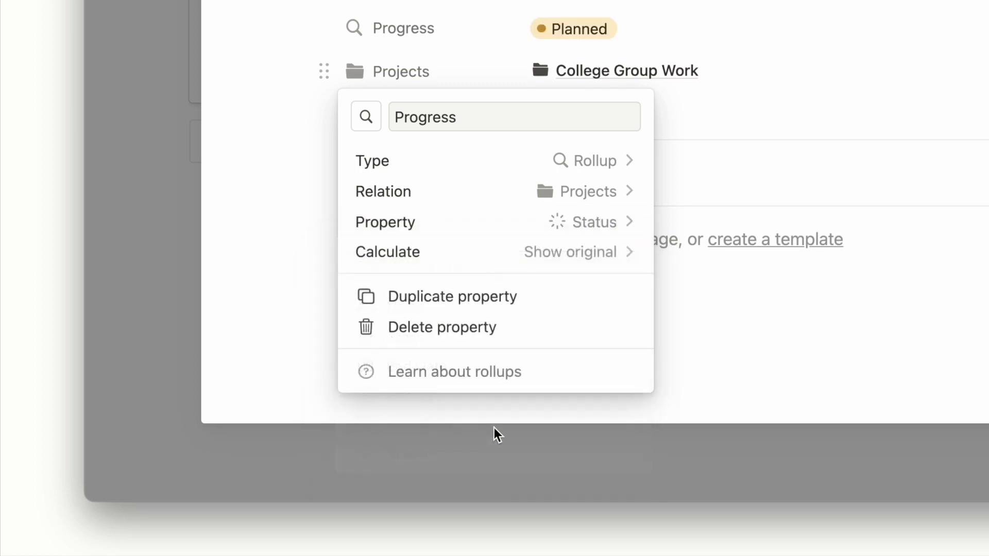
Set the Progress rollup to calculate the percent per group for Complete.
left_click(587, 255)
mouse_move(585, 380)
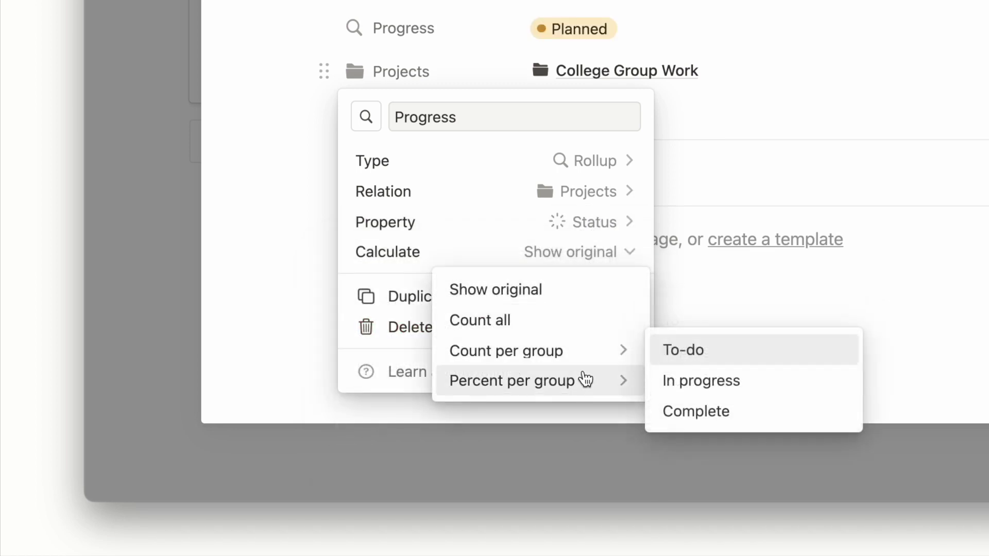
left_click(708, 410)
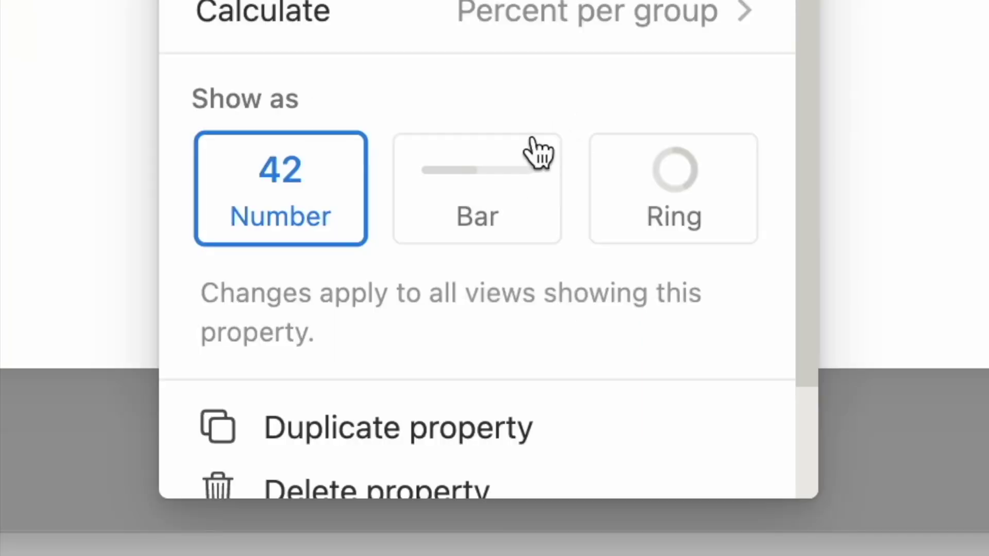
Display the Progress rollup as a gray bar.
left_click(515, 322)
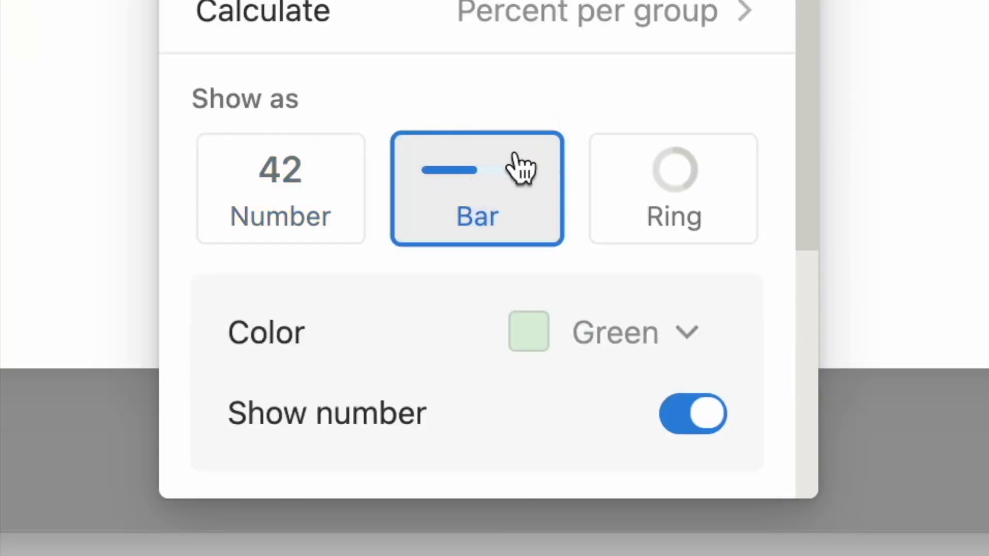
scroll(538, 412, "down", 2)
left_click(633, 199)
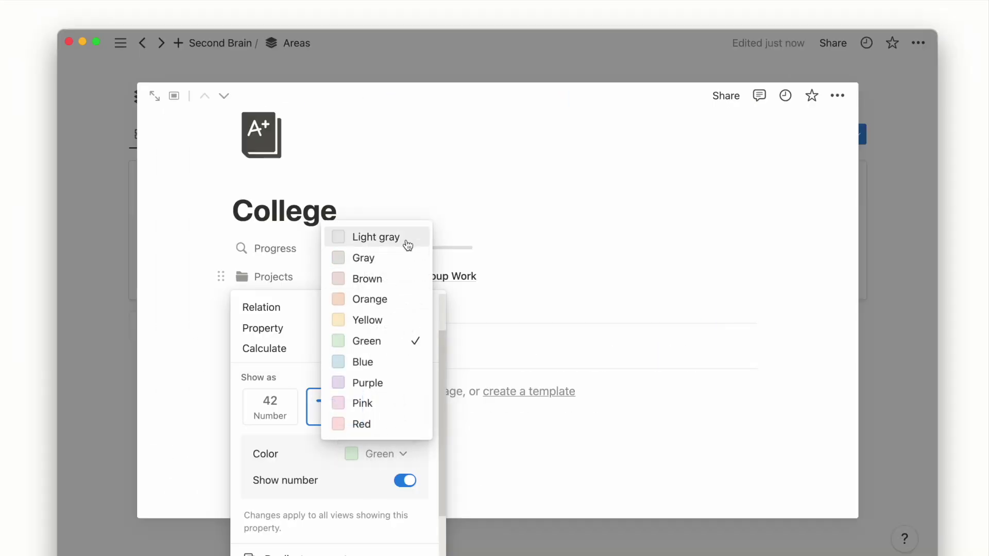
left_click(699, 0)
left_click(456, 224)
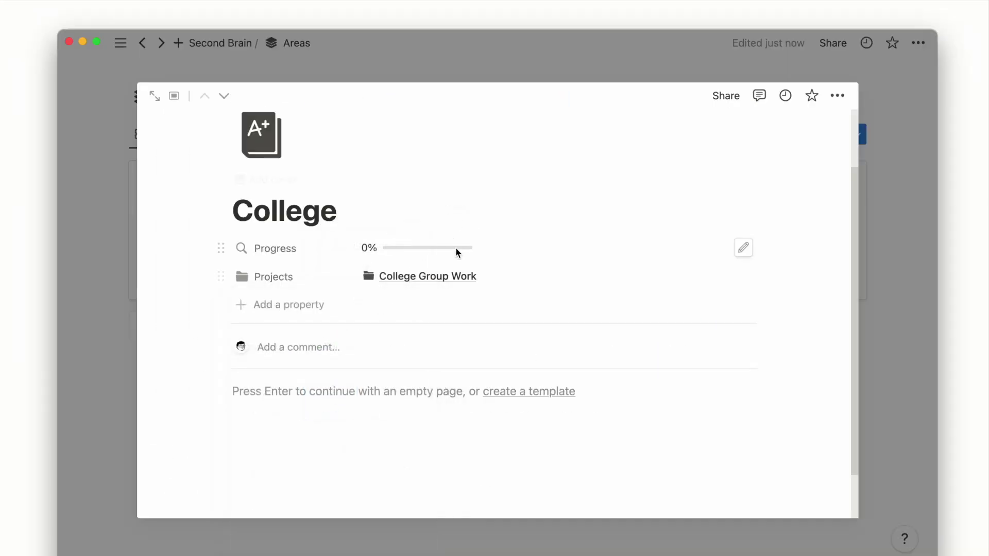
Open the linked College Group Work project, set its Status to Completed, and return to the College area.
left_click(455, 276)
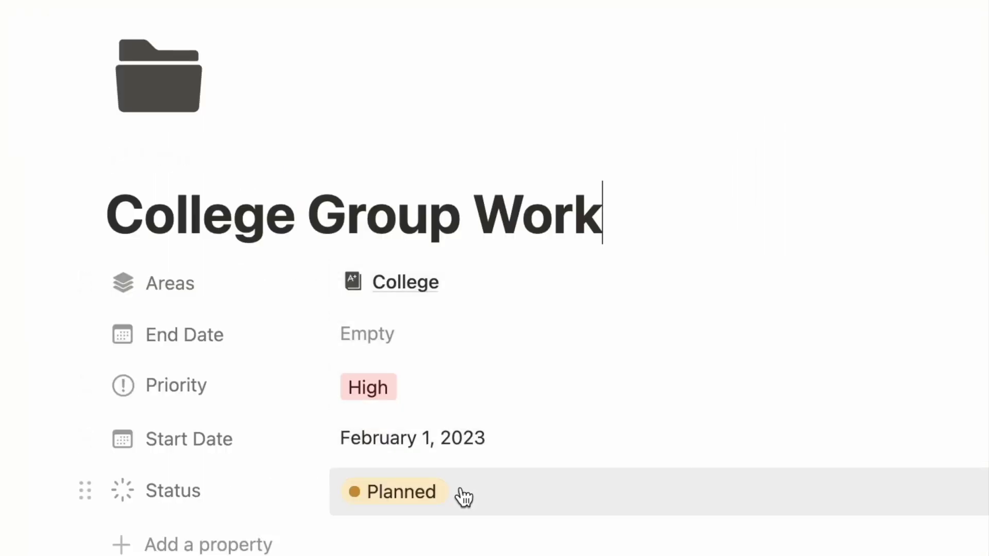
left_click(427, 440)
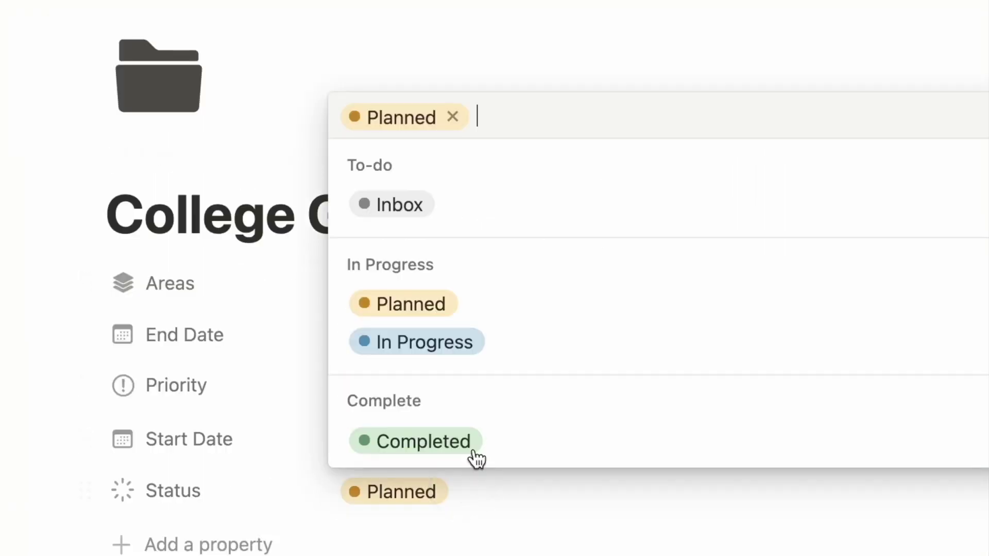
left_click(489, 442)
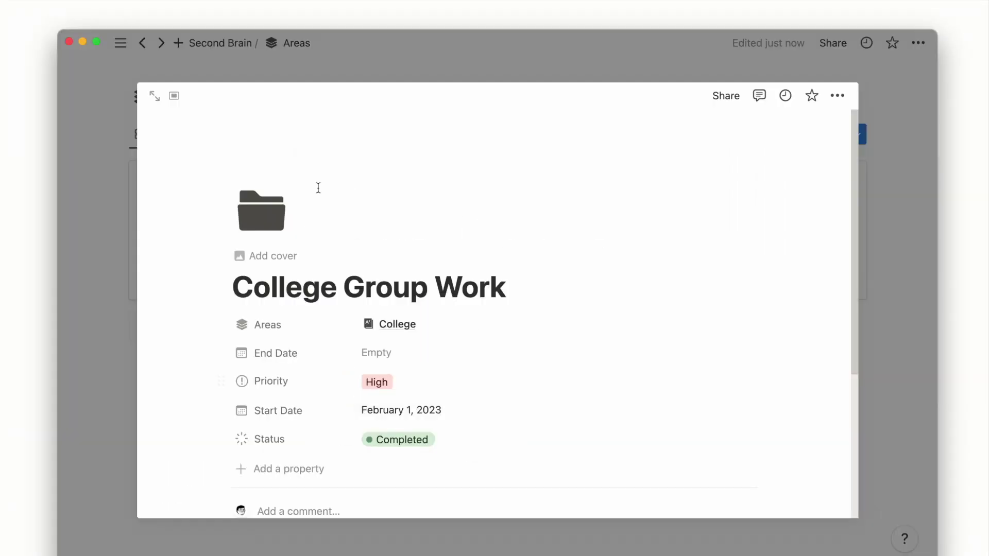
left_click(390, 328)
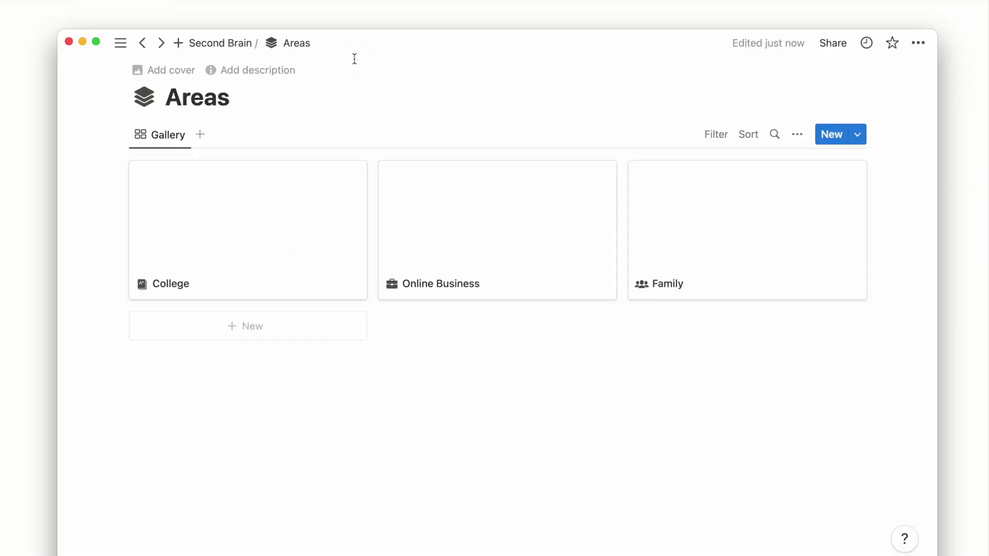
Show the Progress property on the cards of the Areas gallery.
left_click(797, 134)
left_click(766, 254)
left_click(823, 298)
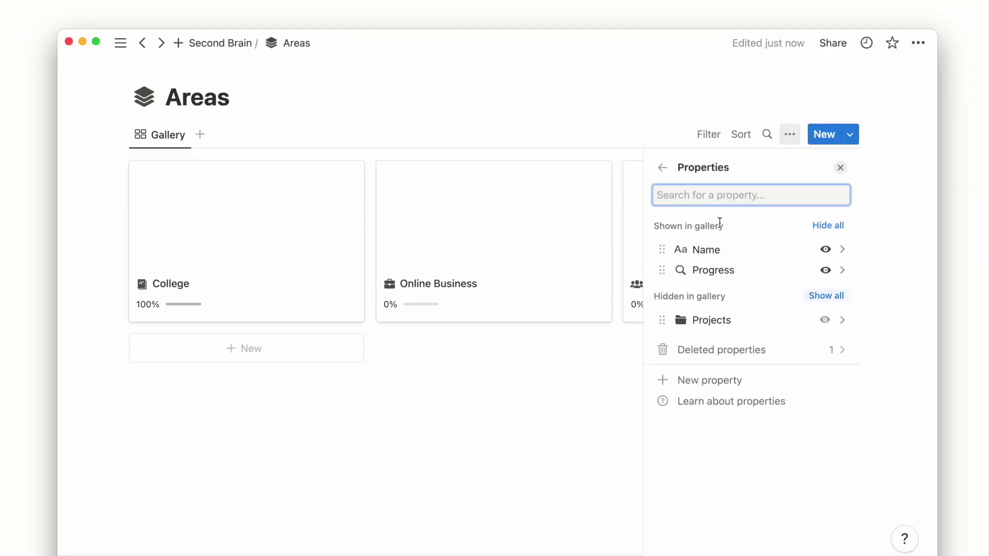
left_click(644, 125)
Review the progress and linked projects on the College and Online Business area pages.
left_click(273, 202)
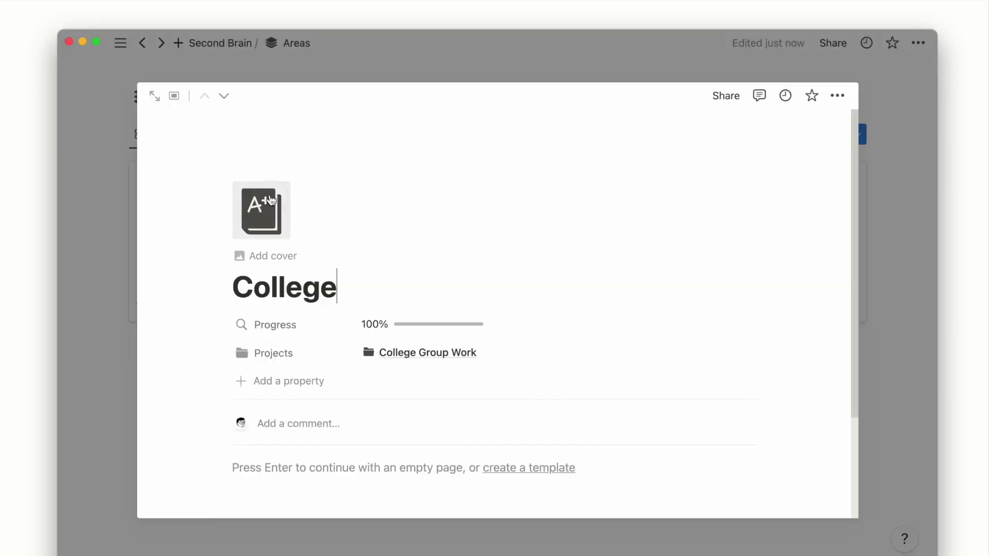
scroll(215, 350, "down", 3)
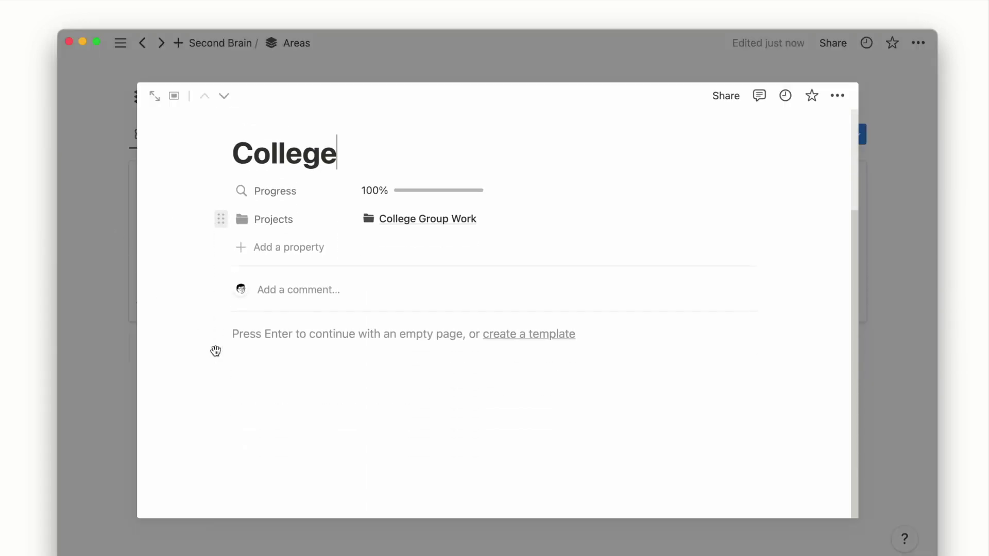
left_click(106, 338)
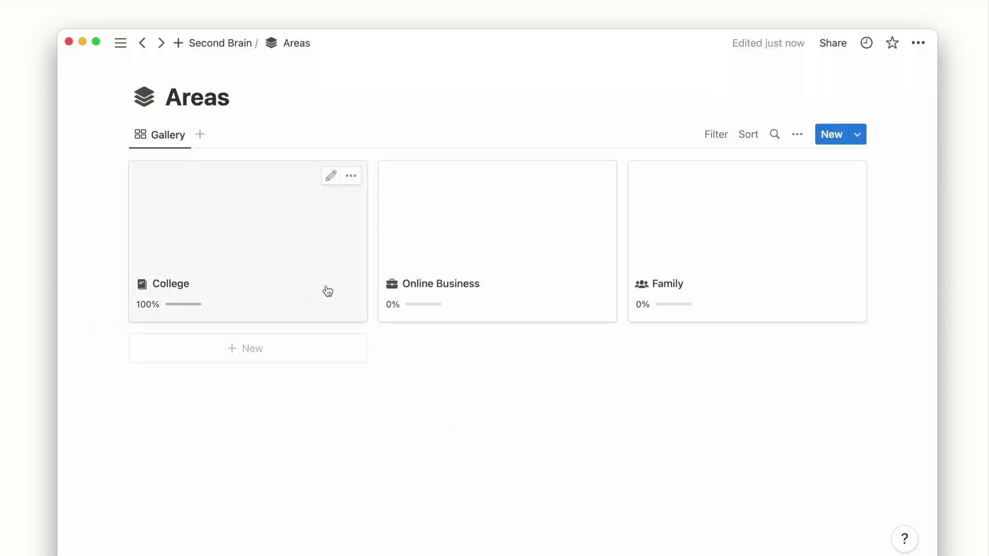
left_click(417, 262)
scroll(387, 288, "down", 3)
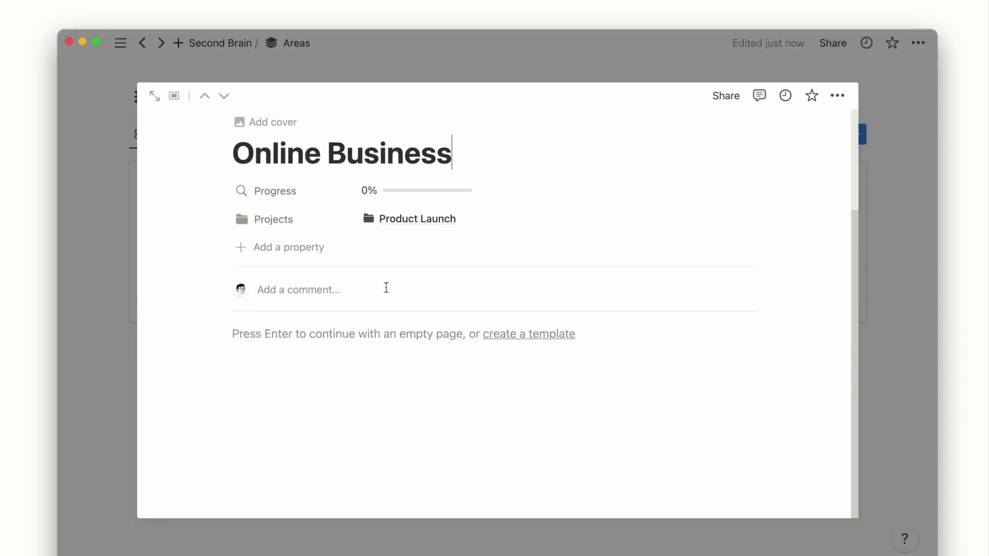
left_click(118, 200)
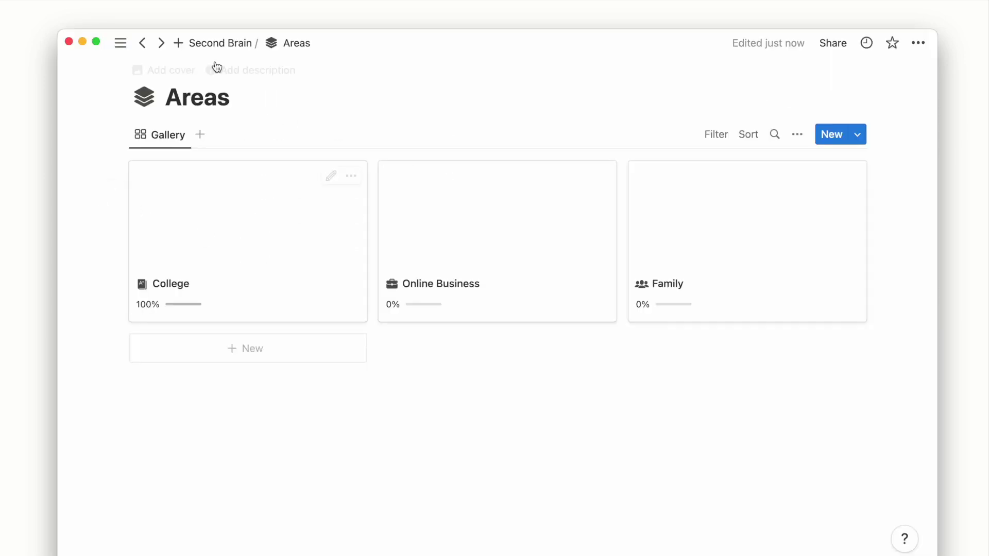
Go back to the Second Brain page and copy the link to the Projects database.
left_click(237, 45)
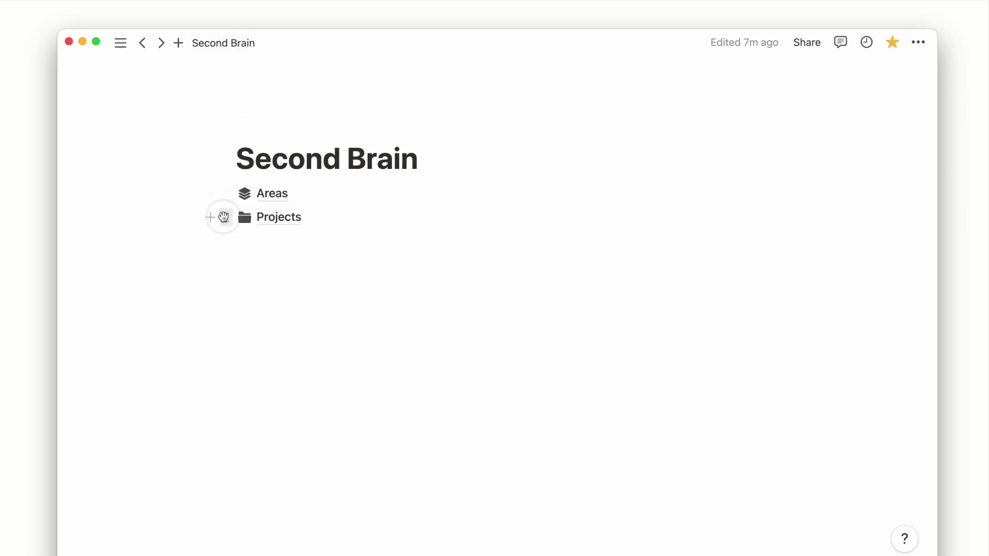
left_click(224, 216)
left_click(216, 133)
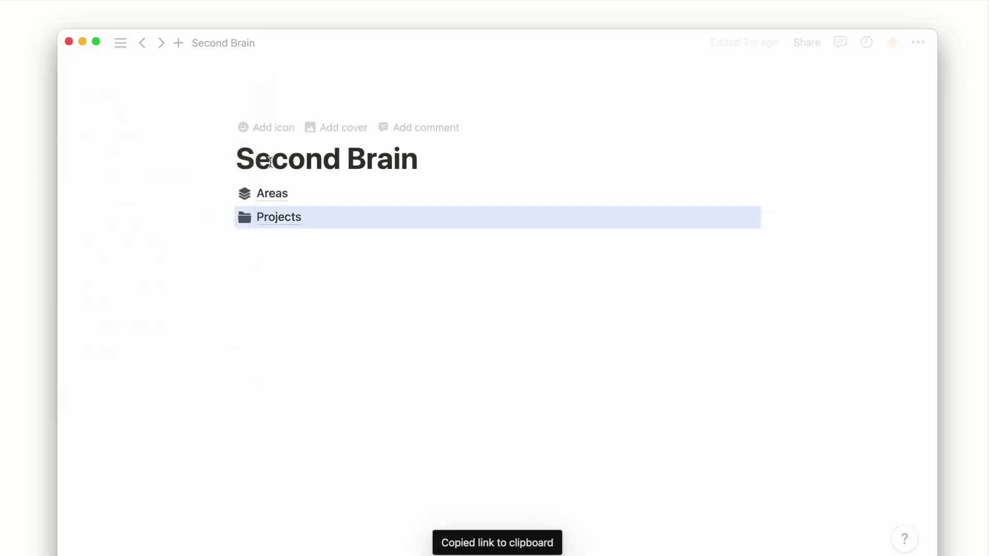
Open the Areas database and create a new template titled New Area.
left_click(293, 194)
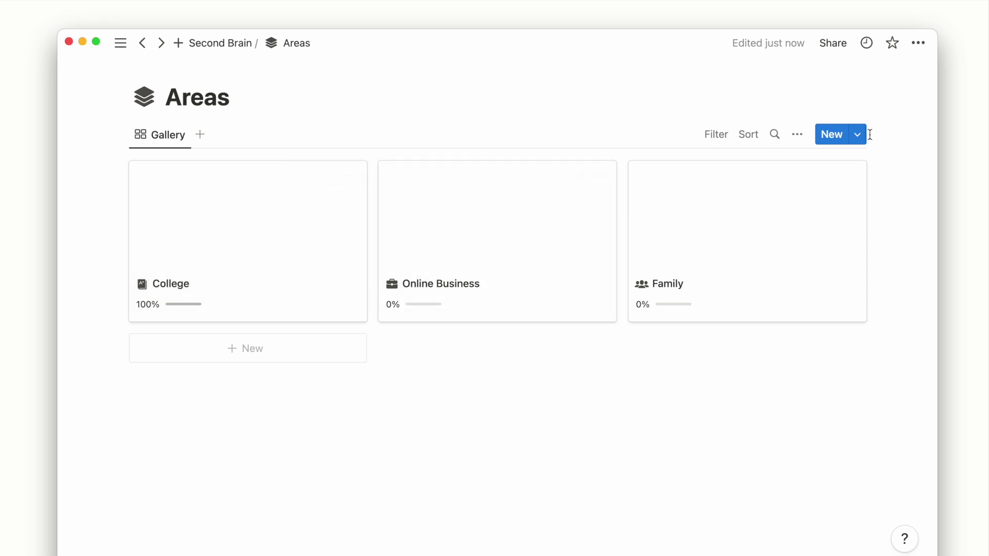
left_click(844, 232)
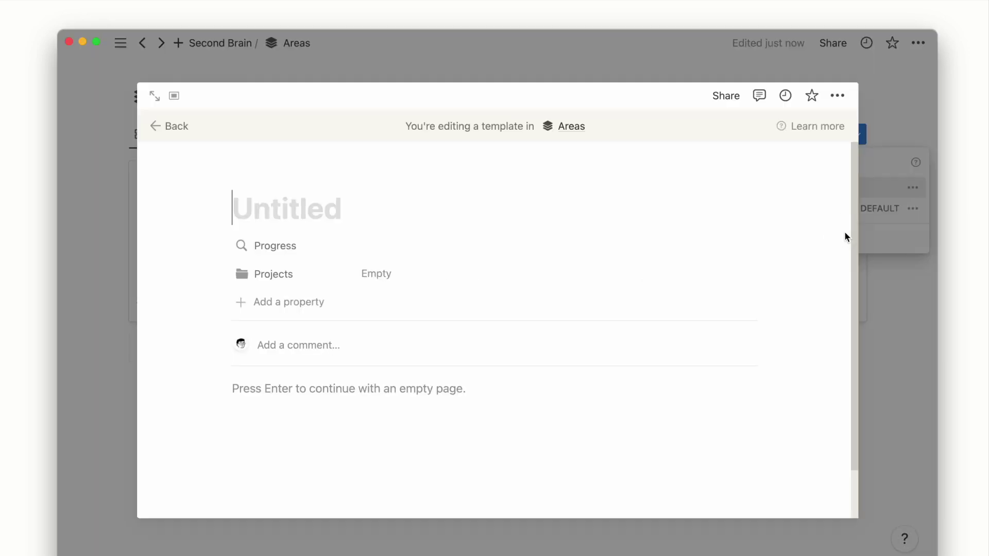
type("New Area")
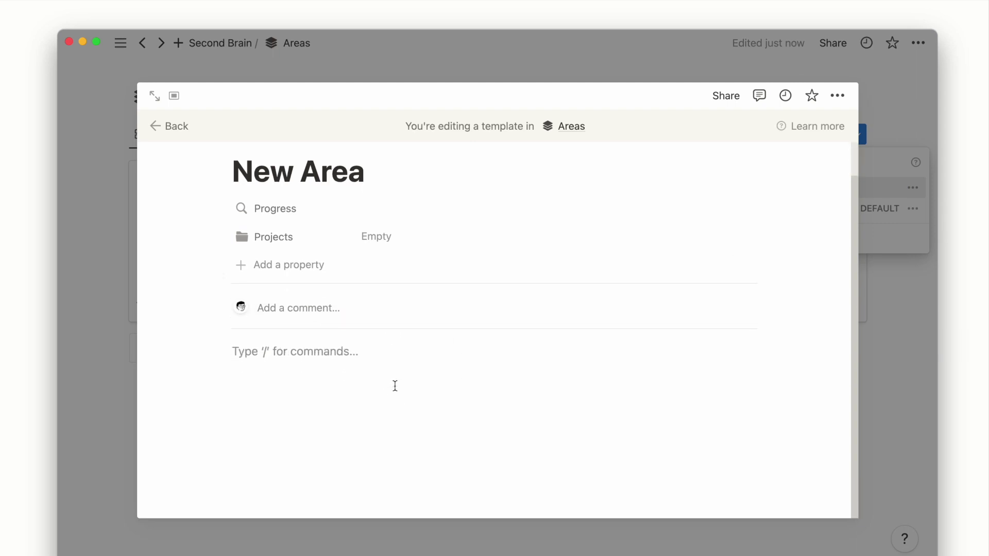
Paste the Projects link into the template body as a linked database view that copies the existing Board view.
key("cmd+v")
left_click(527, 394)
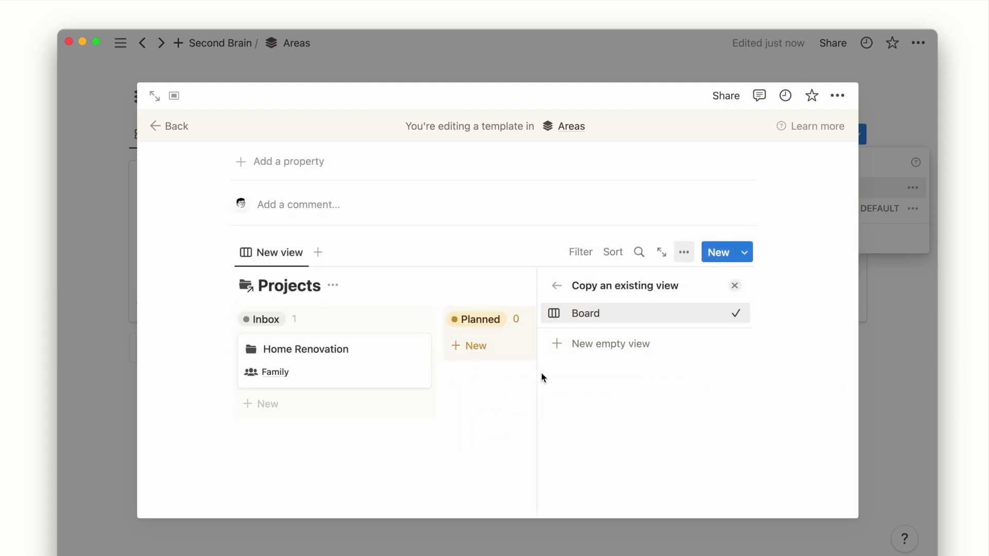
left_click(570, 326)
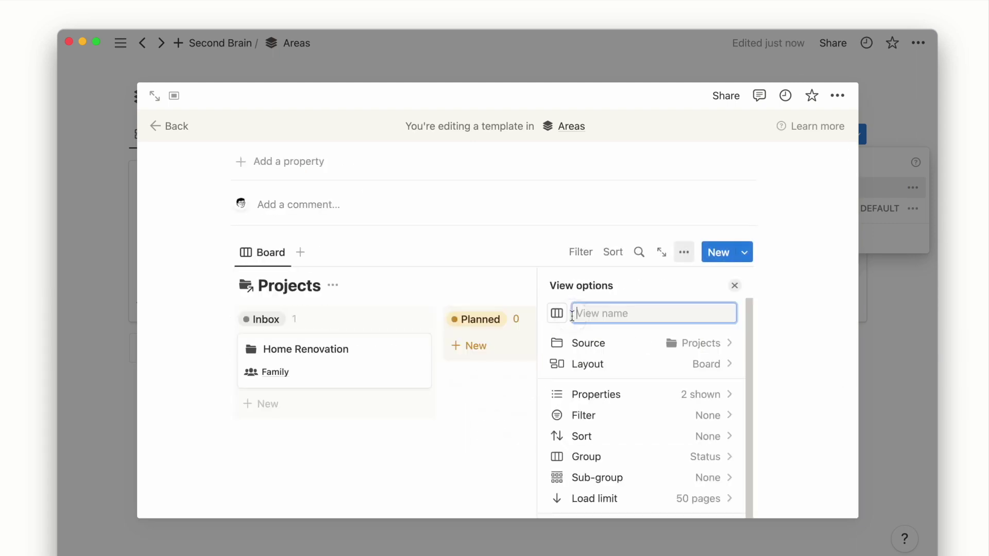
left_click(734, 285)
Hide the database title of the linked Projects board.
left_click(334, 309)
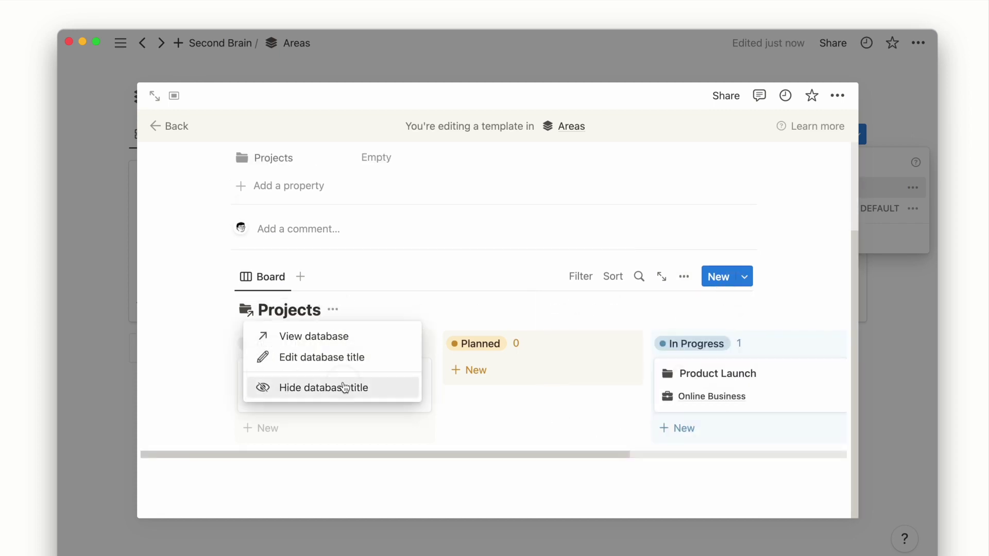
left_click(340, 387)
scroll(426, 368, "right", 5)
scroll(427, 368, "left", 5)
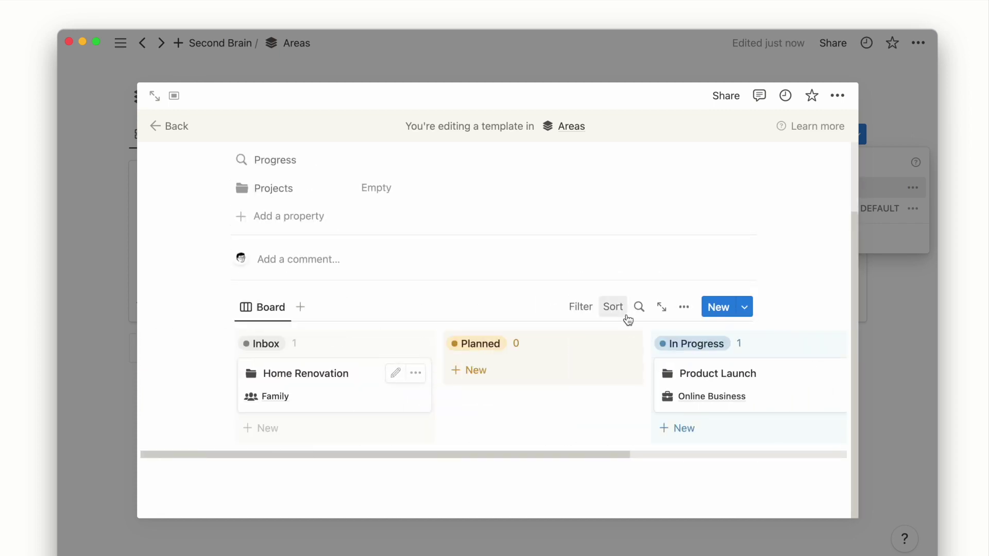
Hide the Areas property and show Priority on the cards of the template's Projects board.
left_click(684, 306)
left_click(677, 447)
left_click(711, 441)
scroll(672, 443, "down", 1)
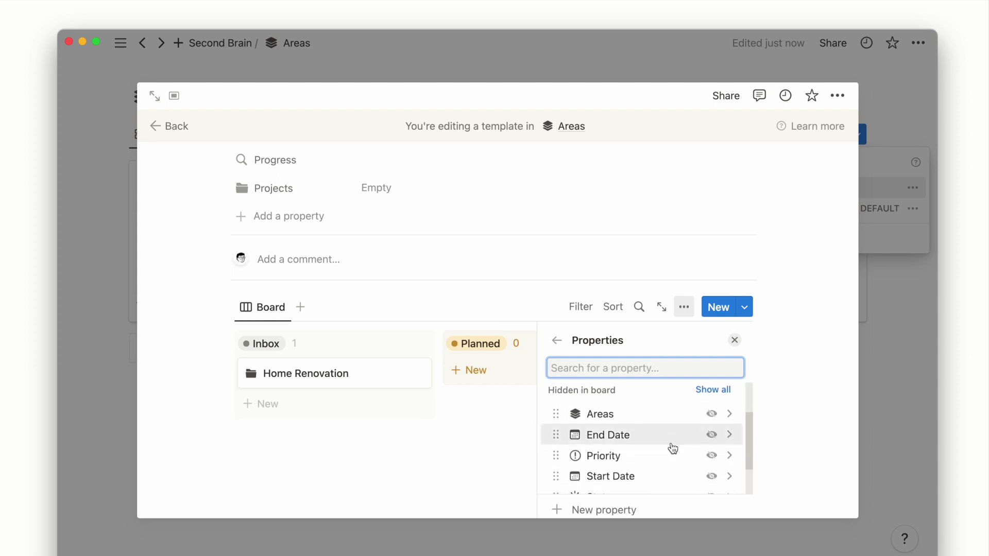
scroll(673, 448, "down", 2)
scroll(673, 447, "up", 1)
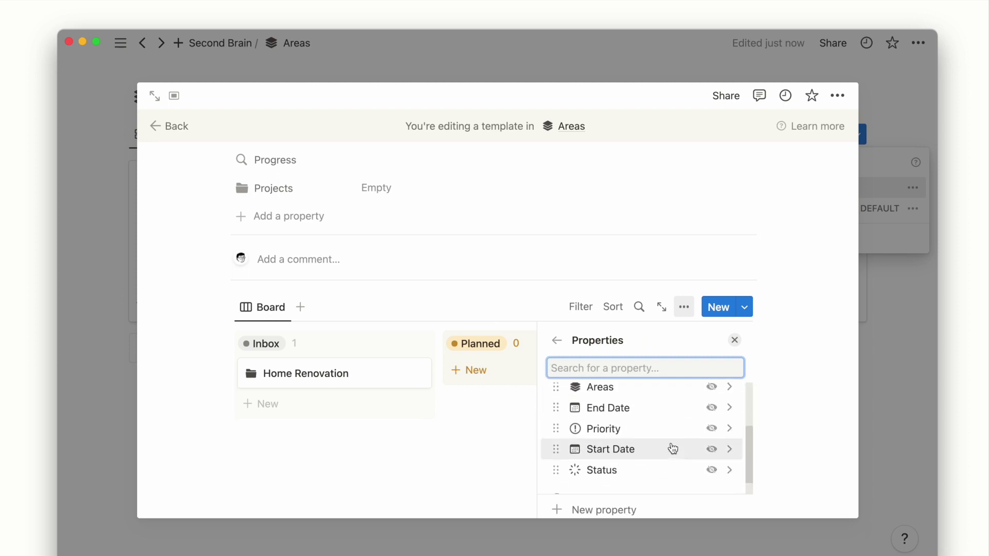
left_click(709, 432)
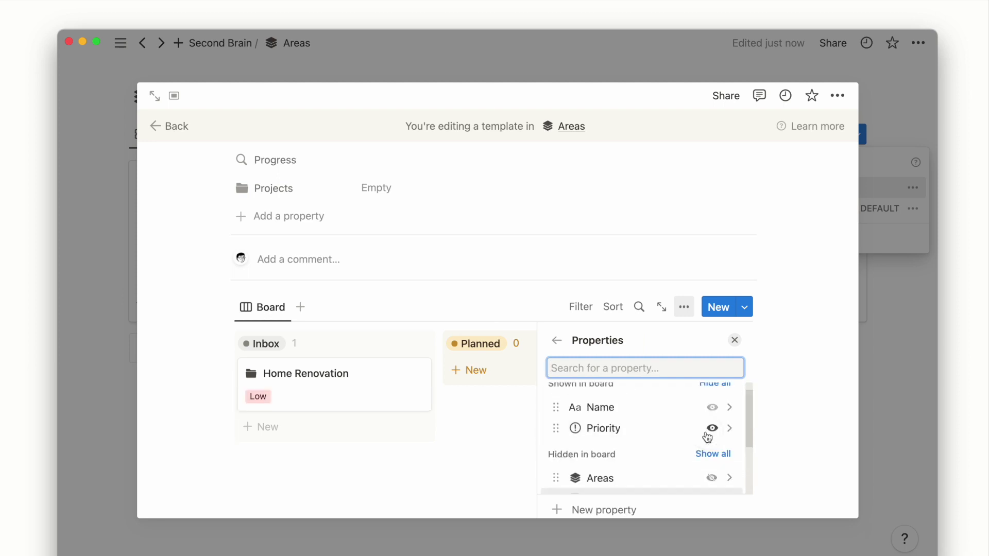
left_click(539, 298)
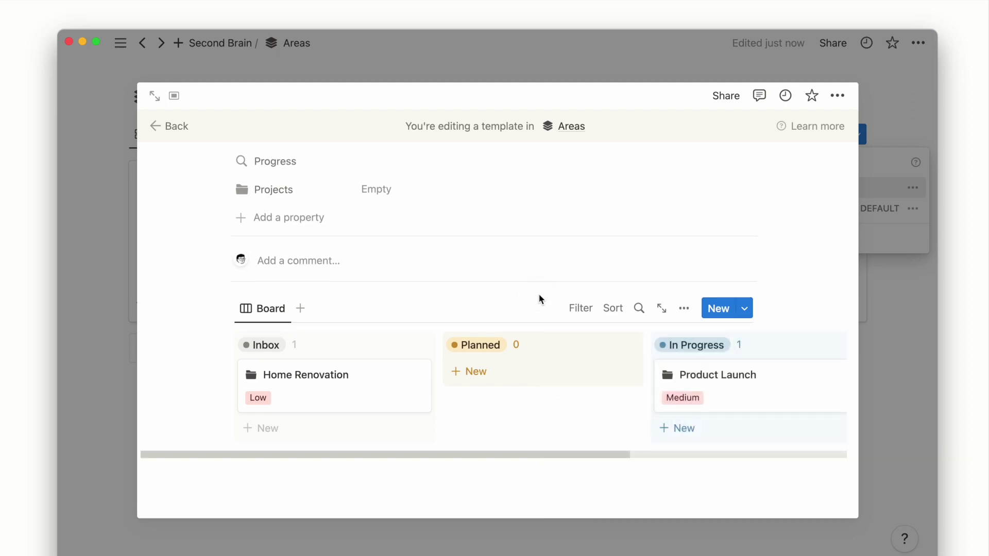
Filter the Projects board to entries whose Areas contains New Area, and collapse the filter bar.
left_click(576, 309)
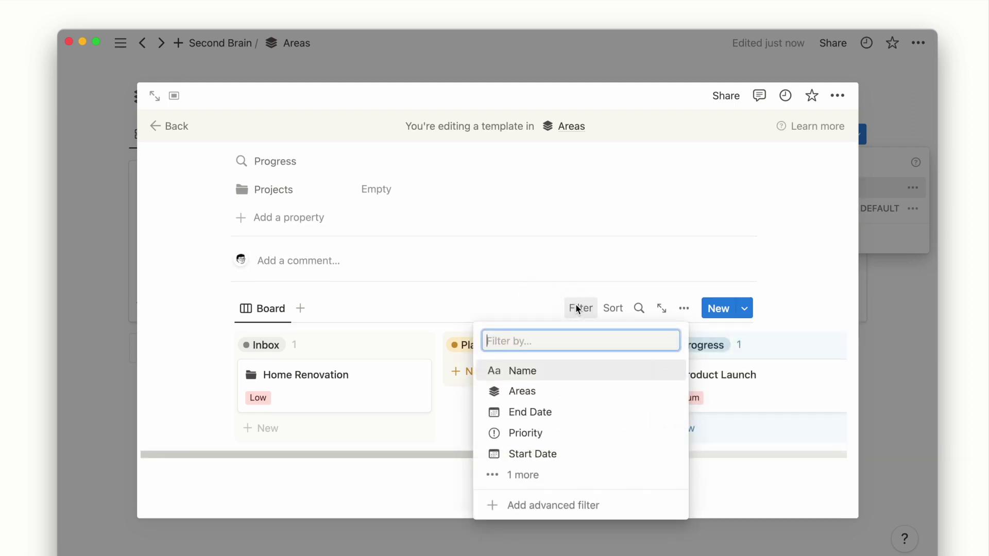
left_click(546, 392)
left_click(338, 412)
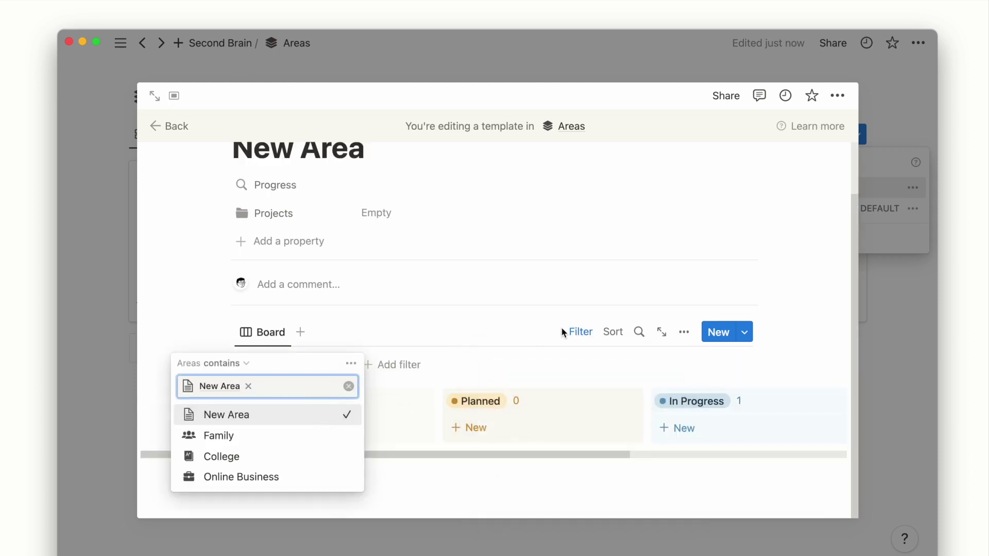
left_click(577, 333)
Add a small heading reading Projects above the board in the template.
scroll(549, 391, "right", 2)
scroll(550, 391, "left", 2)
left_click(232, 350)
type("### Projec")
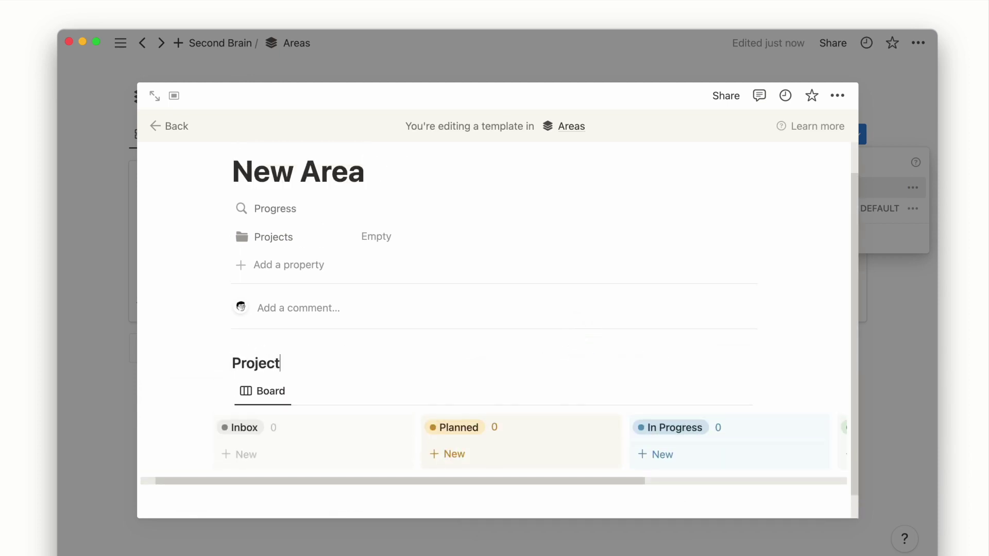
Display the template's Projects relation as a page section instead of a property, and close the template.
left_click(309, 243)
mouse_move(350, 265)
left_click(419, 284)
left_click(118, 314)
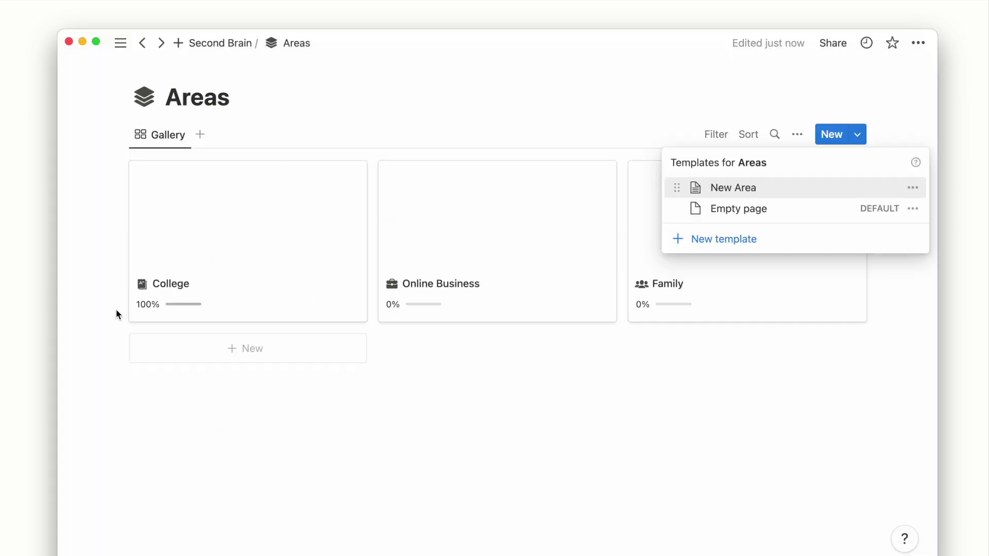
Open the College area, apply the New Area template to it, and look over its Projects board.
left_click(220, 230)
scroll(313, 300, "down", 2)
left_click(312, 298)
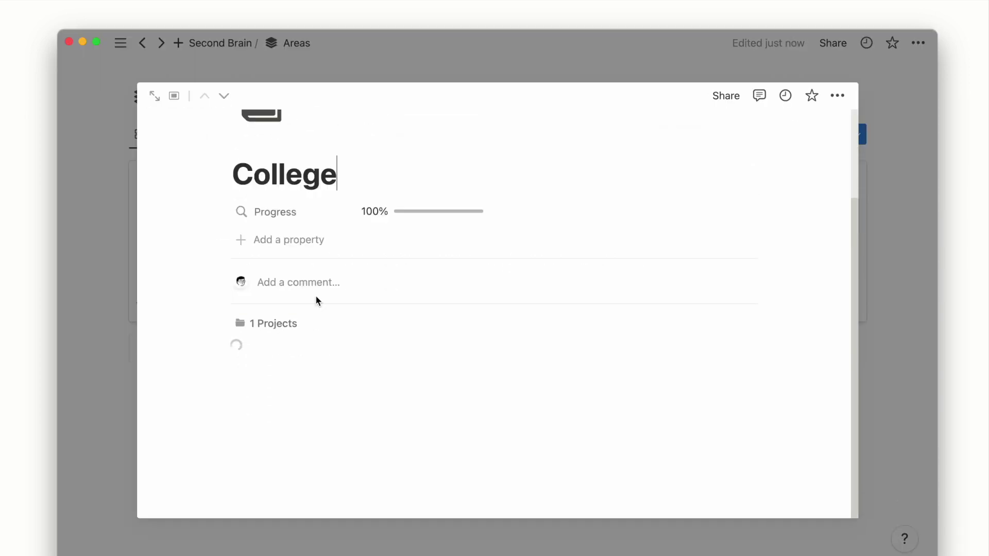
scroll(315, 295, "down", 3)
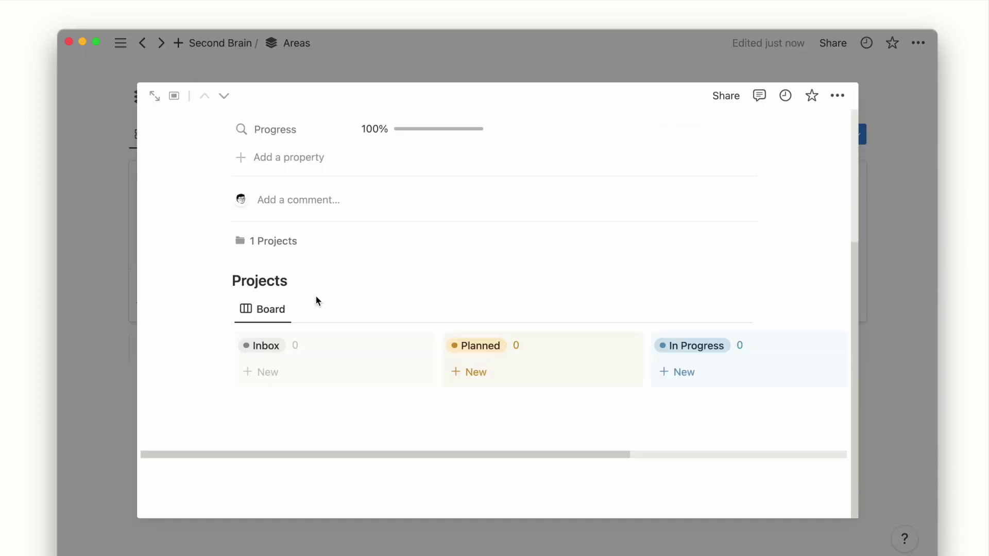
scroll(338, 366, "right", 5)
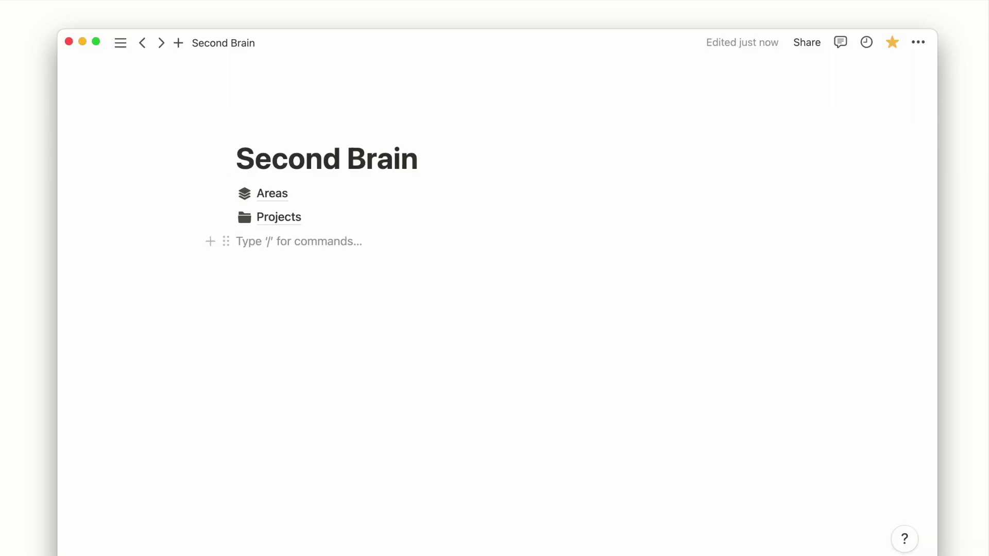
Add a full-page database titled Resources below Projects on the Second Brain page.
type("/")
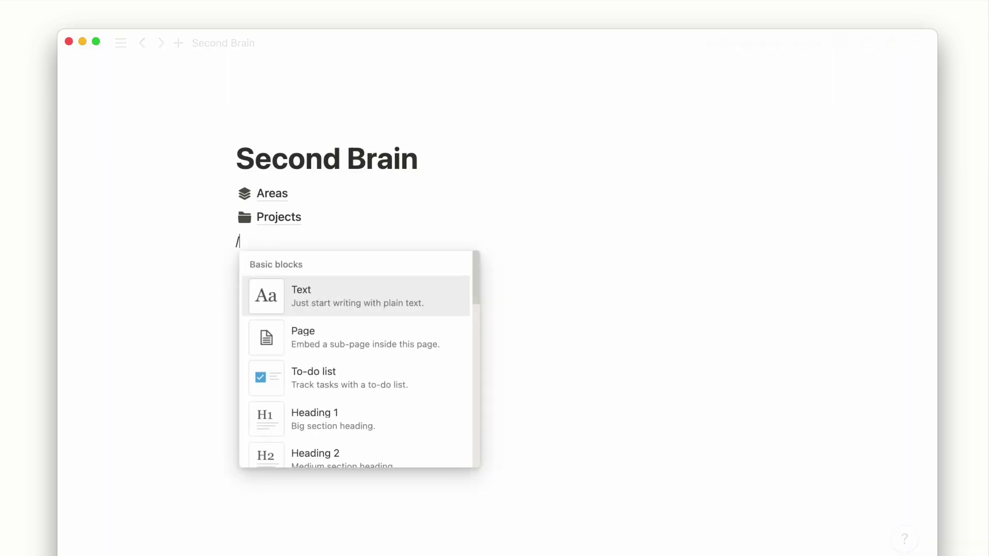
type("database")
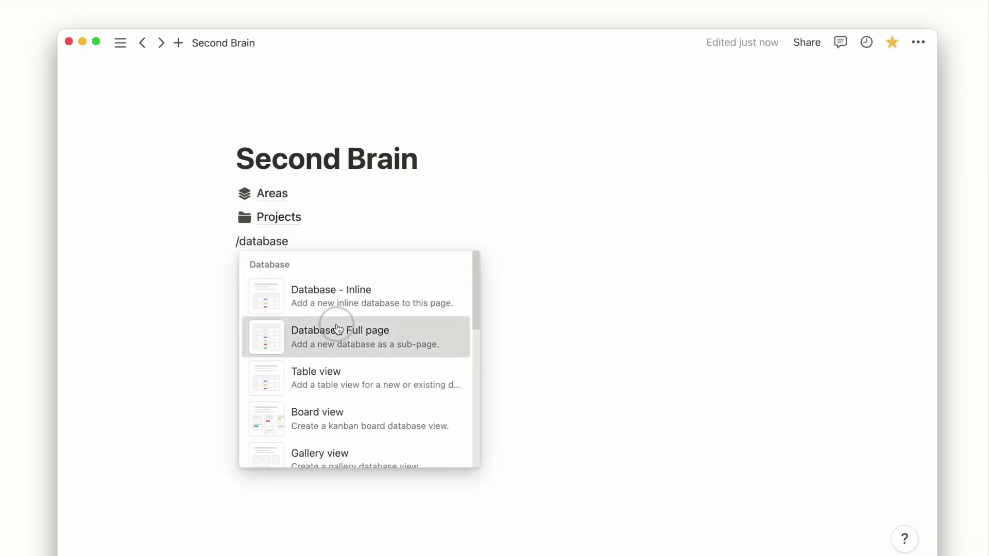
left_click(335, 332)
type("Resources")
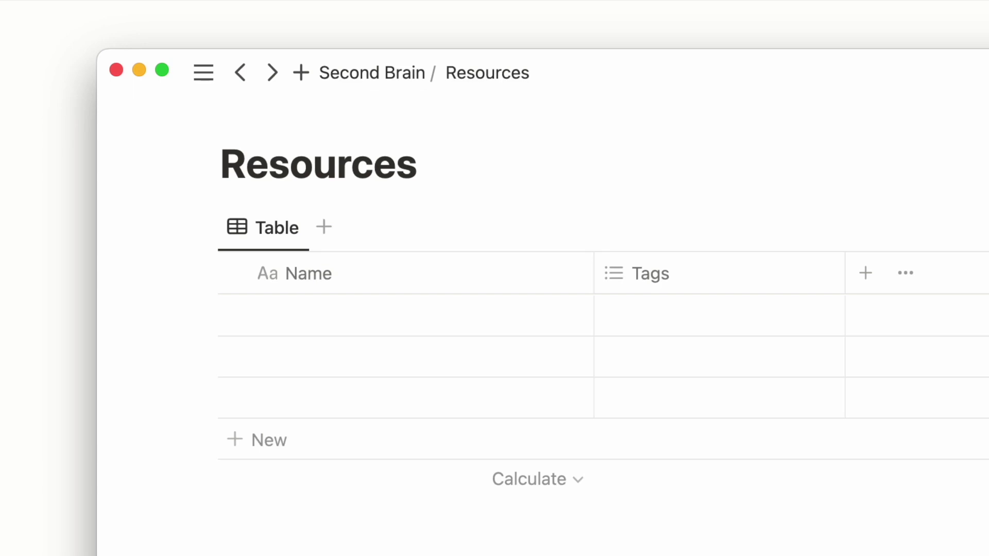
Delete the default Tags property from the Resources database.
left_click(706, 271)
left_click(322, 449)
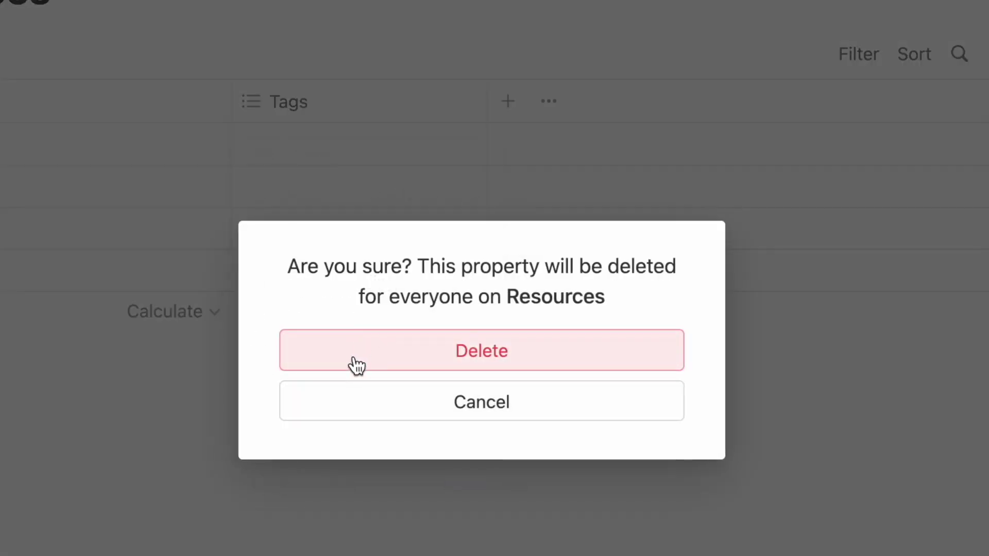
left_click(357, 366)
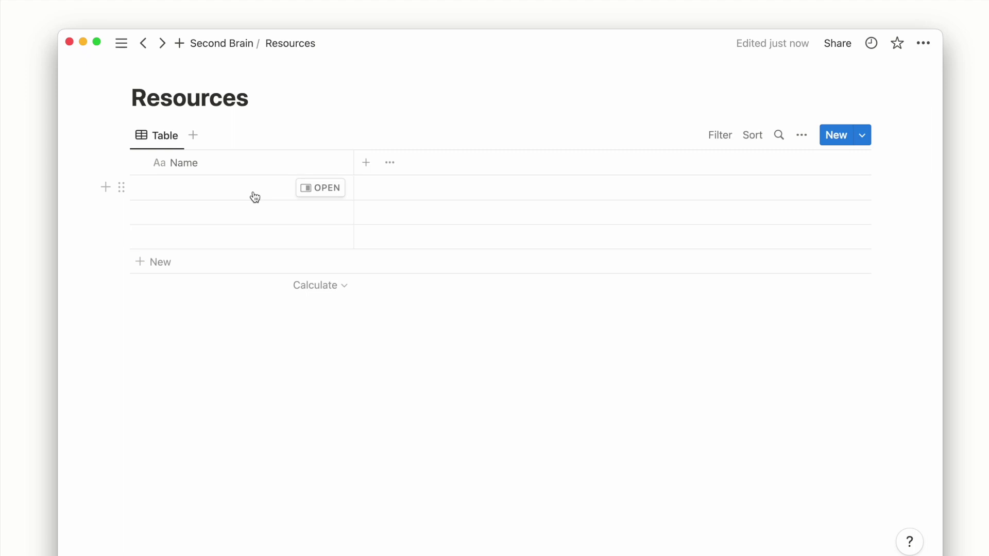
Name the three resource entries Research Paper, Product Launch Checklist and Beginner Guide to Home Renovation.
left_click(255, 197)
type("Research Paper")
left_click(214, 214)
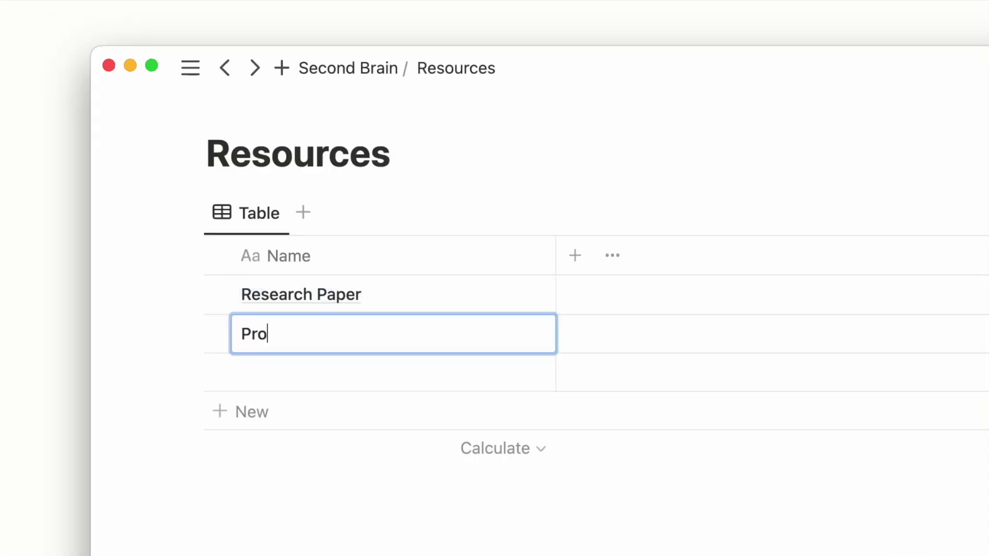
left_click(324, 363)
type("Beginner Guide to Home Renovation")
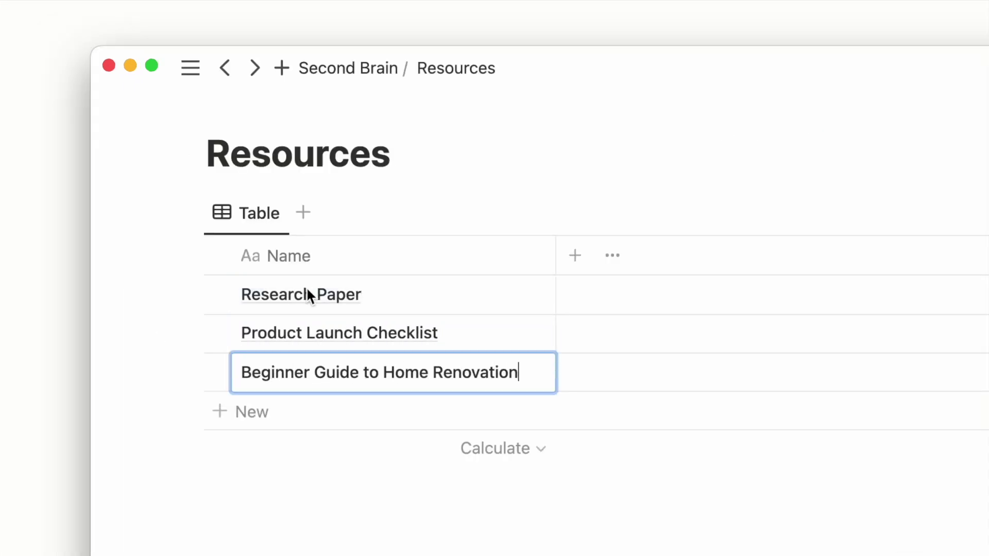
key("Return")
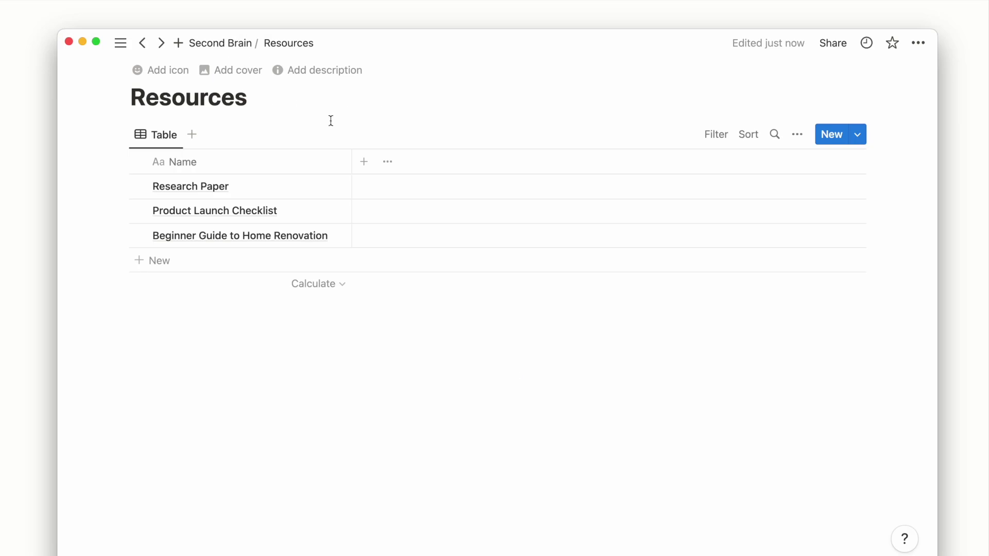
Add a Status property to Resources and rename its Not started option to Inbox.
left_click(364, 161)
left_click(729, 333)
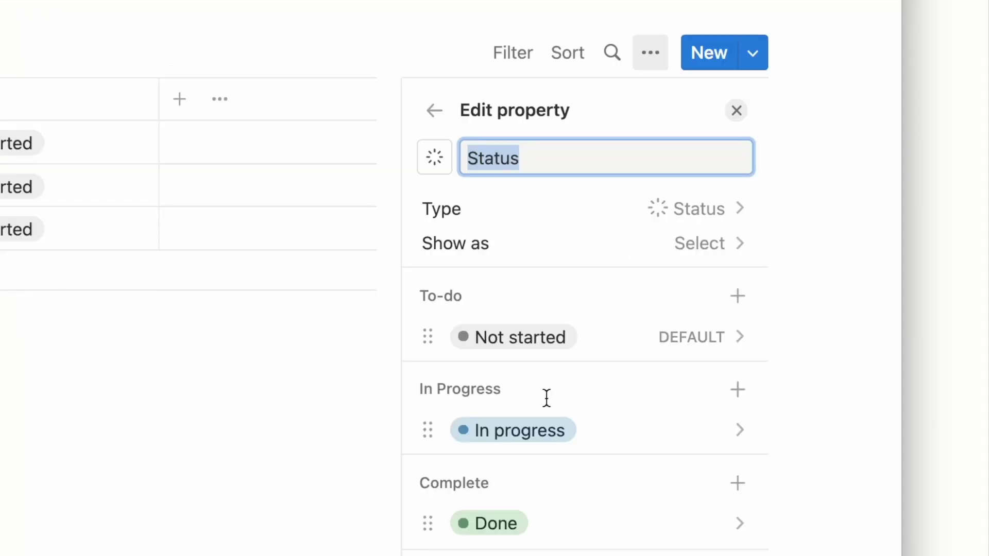
left_click(584, 340)
type("Ib")
type("box")
key("Return")
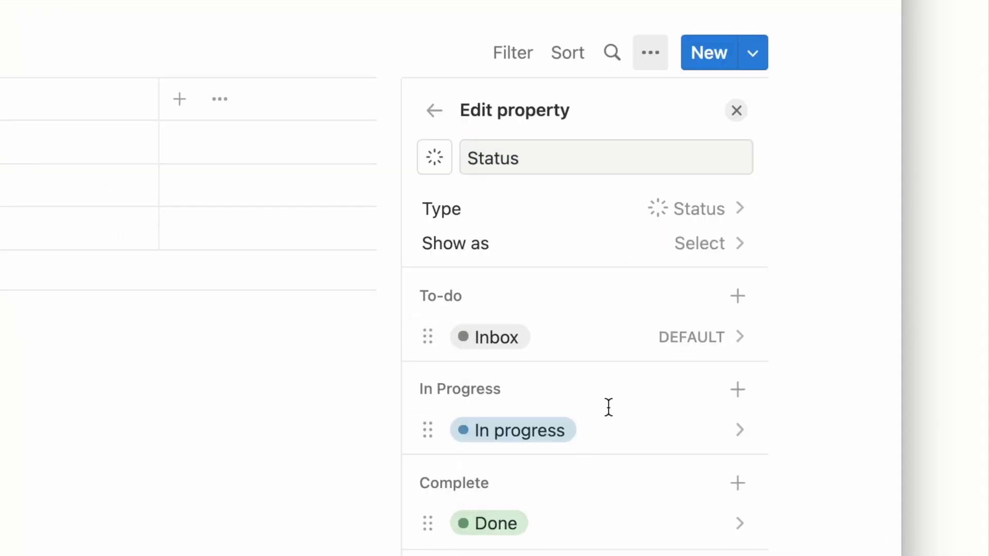
Rename the In progress status option to To Review, open the Done option, and close the property settings.
left_click(608, 428)
type("To Review")
key("Return")
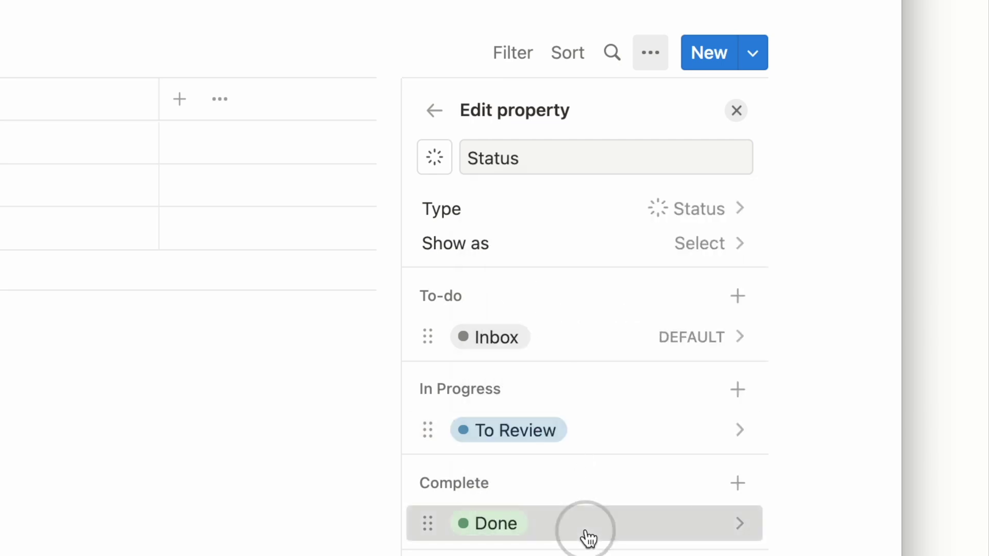
left_click(587, 535)
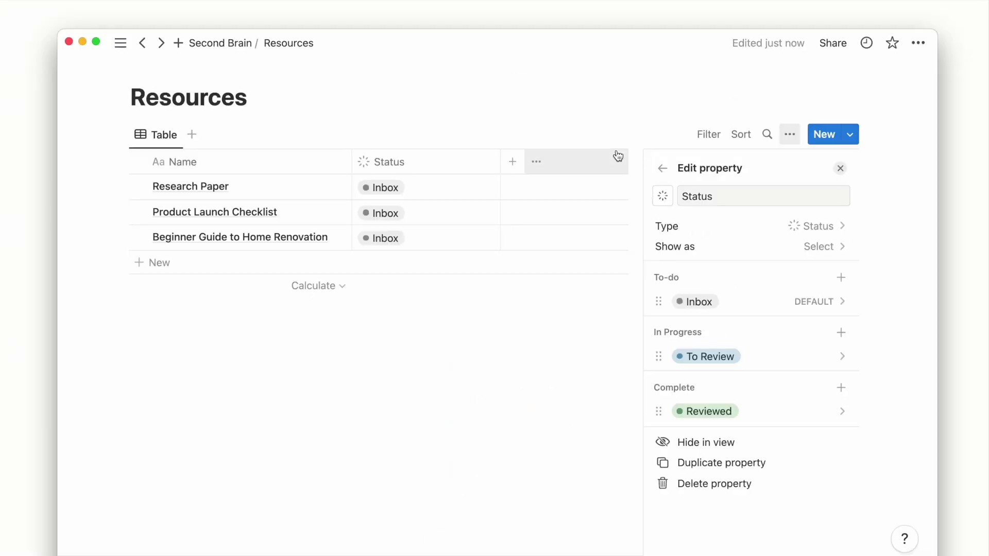
key("Escape")
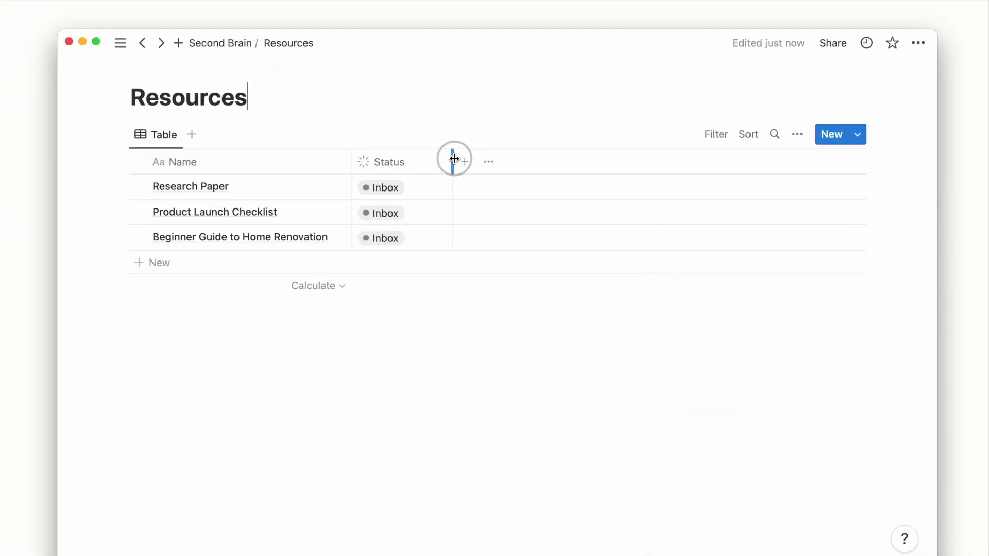
Add a URL property and a Files & media property to the Resources table.
left_click(465, 165)
type("url")
key("Return")
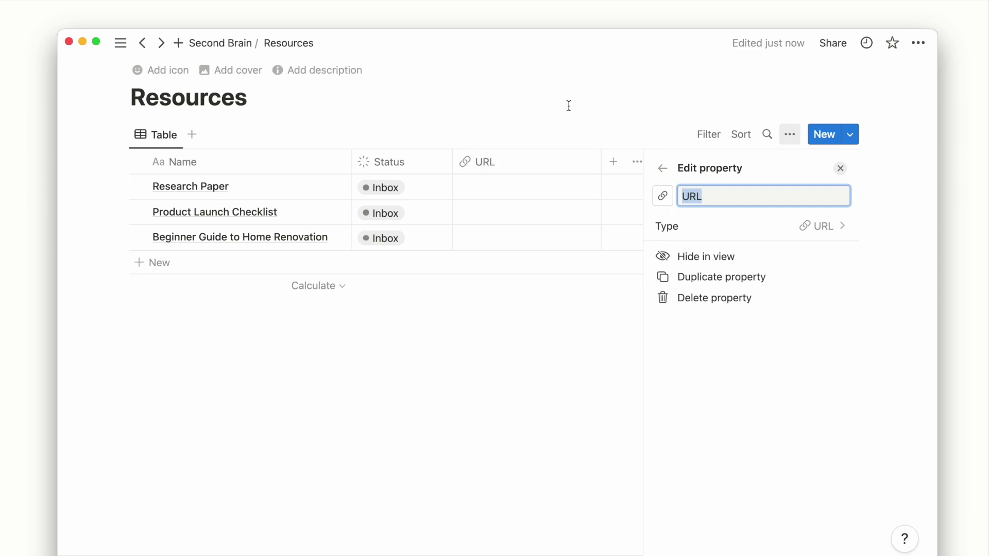
left_click(568, 108)
left_click(615, 166)
type("file")
key("Return")
left_click(629, 130)
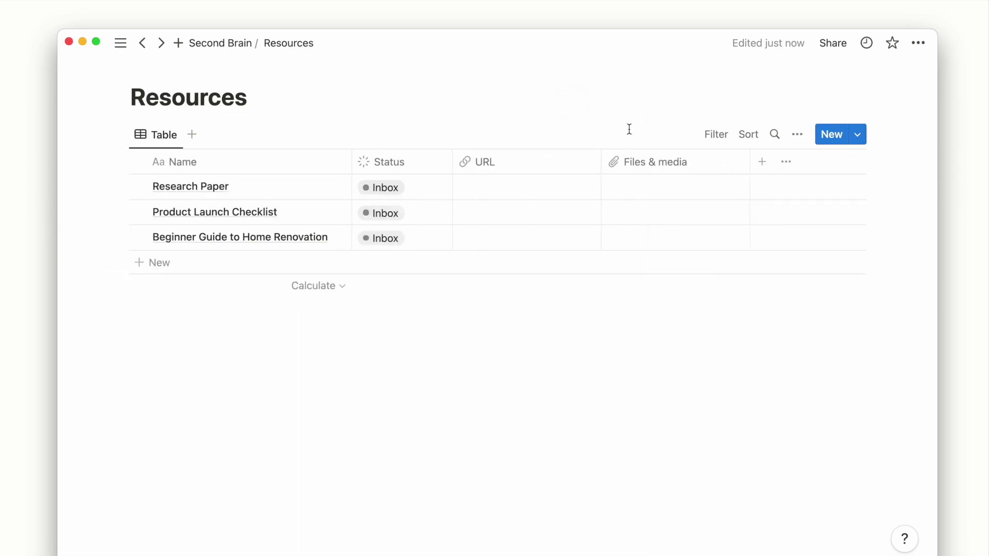
Add a select property named Type with the options Articles, Videos, Tweets, Podcasts and Courses.
left_click(760, 165)
type("sel")
key("Return")
type("Type")
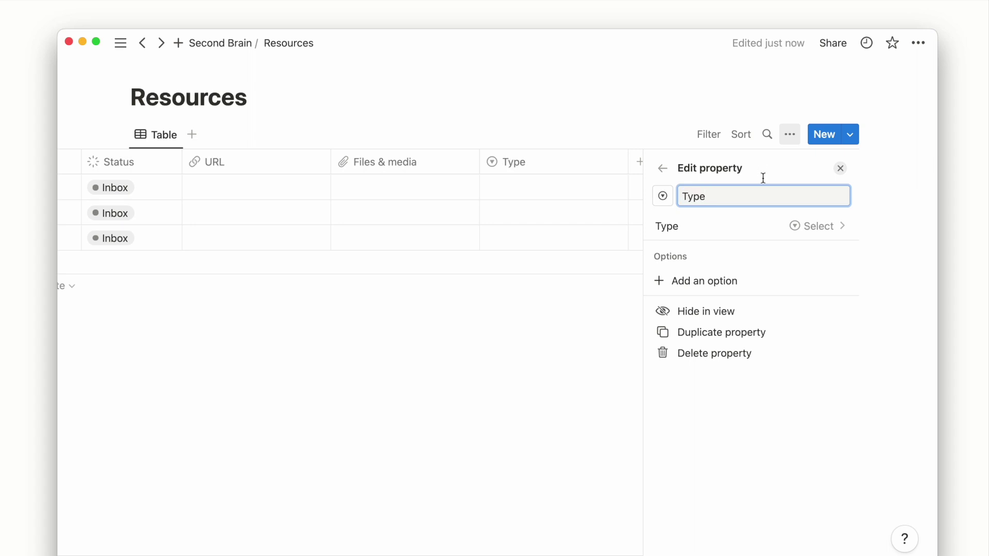
left_click(730, 280)
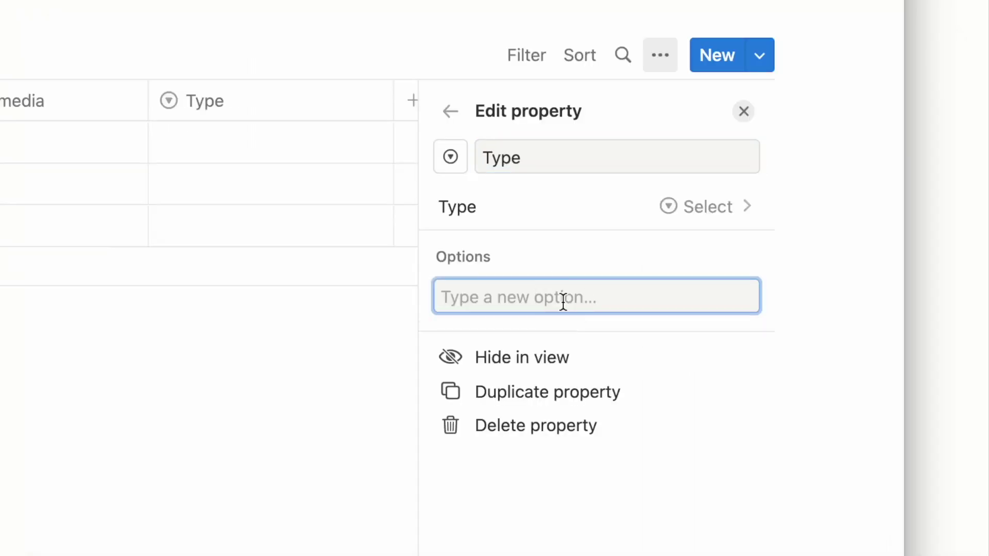
type("Articles Videos Tweets Podcasts ")
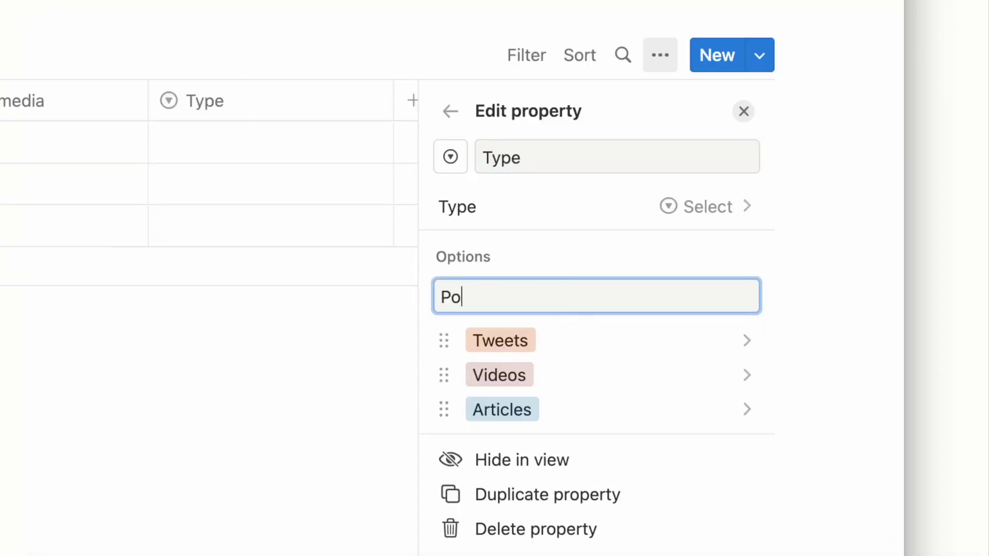
type("Courses")
key("Return")
Set the colour of the Type options to light gray.
left_click(591, 335)
left_click(589, 429)
left_click(487, 331)
left_click(576, 430)
left_click(489, 365)
left_click(577, 430)
left_click(493, 400)
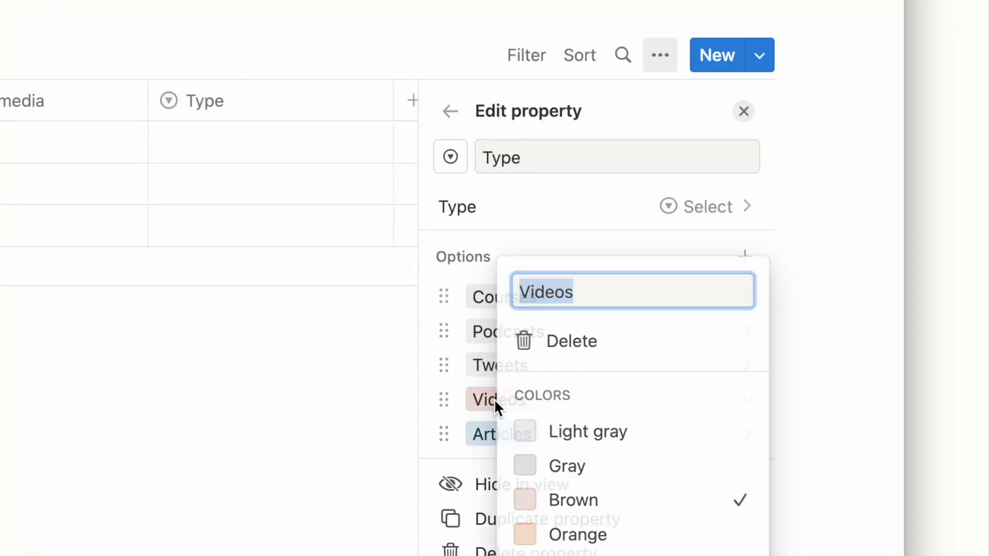
left_click(577, 431)
left_click(489, 434)
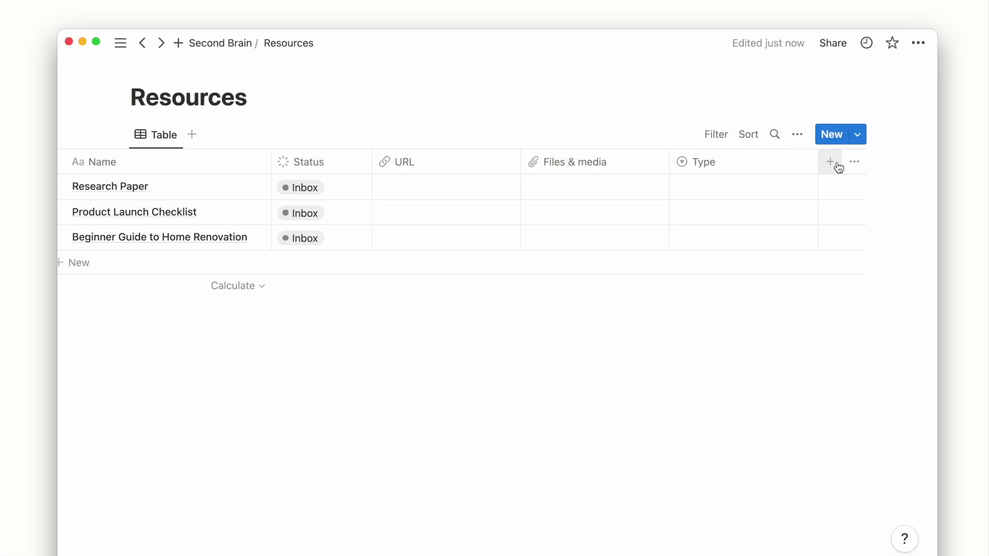
Add a multi-select property named Tags with the options Productivity, Notion and Business.
left_click(831, 163)
type("multi")
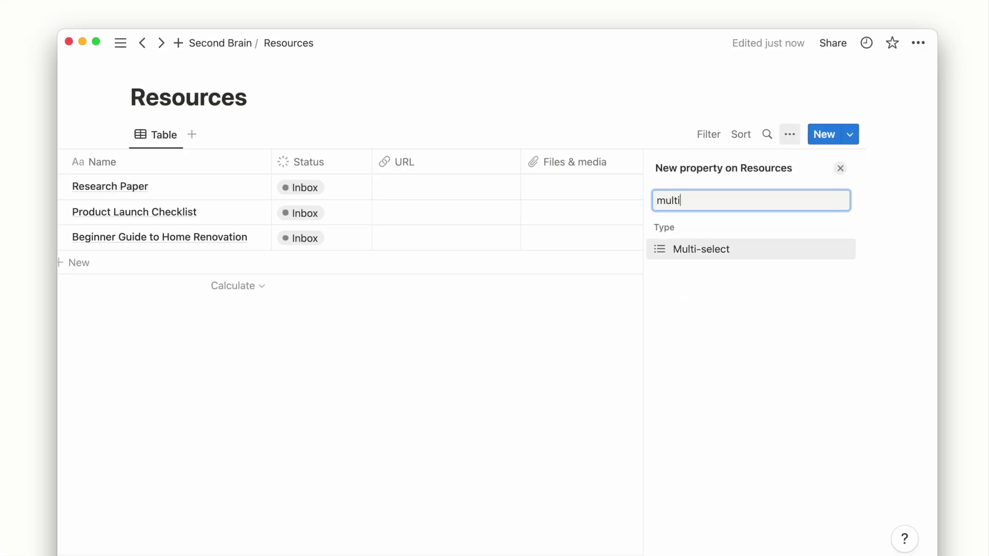
key("Return")
type("Tags")
left_click(789, 284)
type("Productivity")
key("Return")
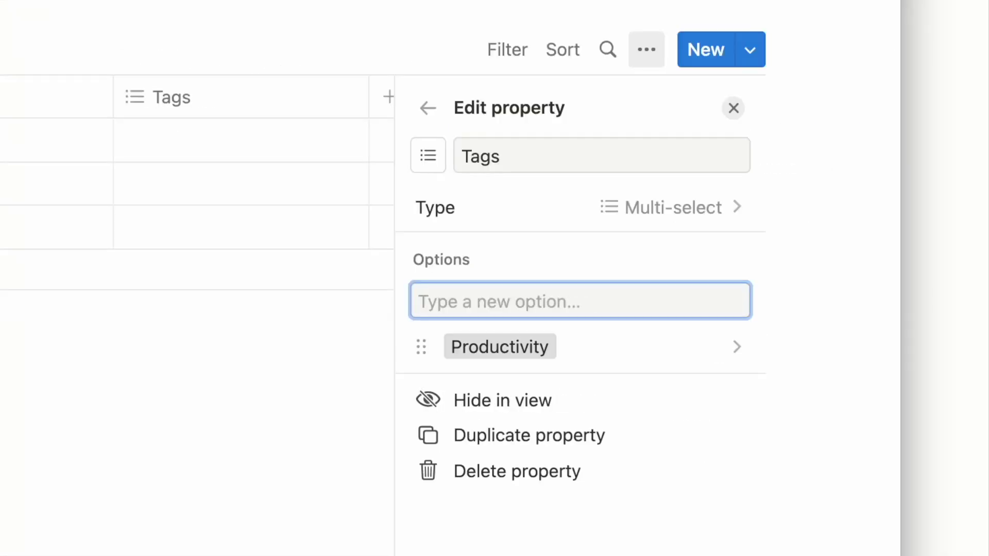
type("Notion")
key("Return")
type("Business")
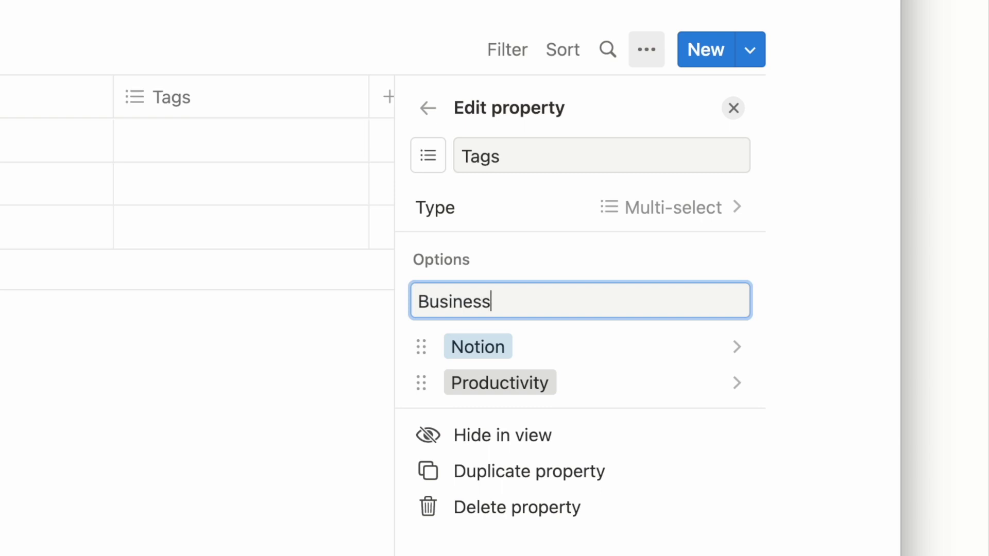
key("Return")
Set the colour of all three Tags options to light gray.
left_click(489, 347)
left_click(571, 439)
left_click(466, 338)
left_click(572, 439)
left_click(478, 376)
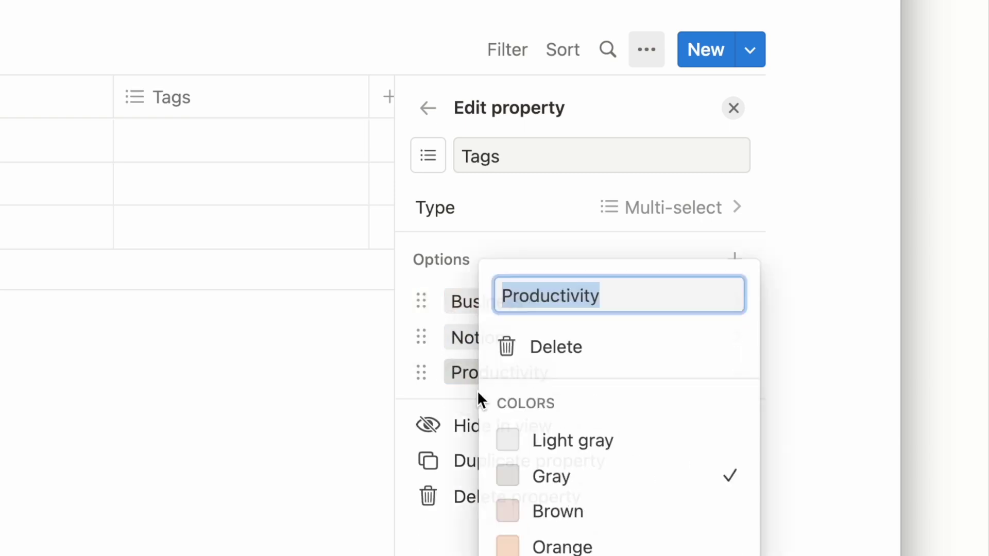
left_click(571, 439)
Give the Tags property a tag icon and close its settings.
left_click(685, 89)
left_click(428, 155)
type("tag")
key("Return")
left_click(539, 25)
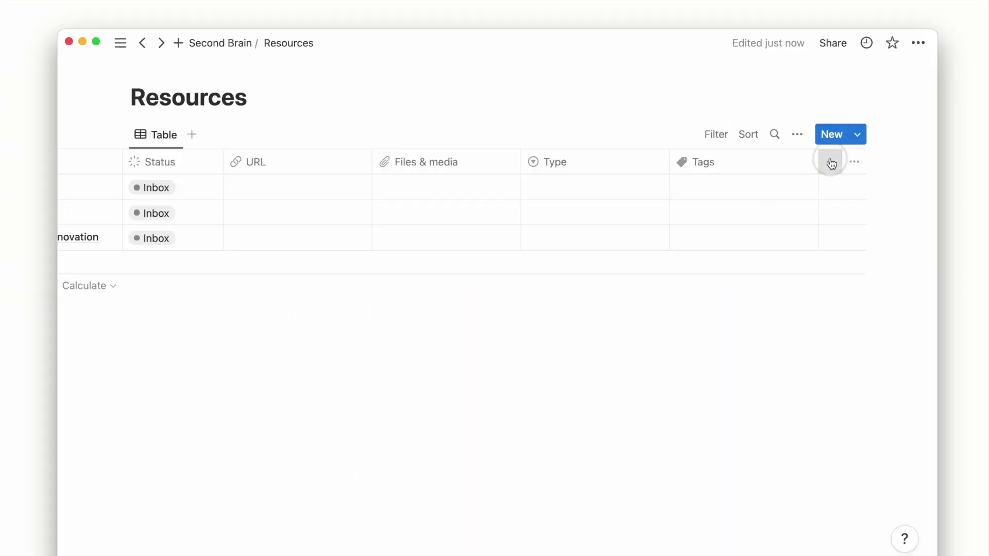
Add a relation from Resources to the Areas database that also shows on Areas.
left_click(831, 164)
type("erl")
key("BackSpace")
key("BackSpace")
key("BackSpace")
type("rel")
key("Return")
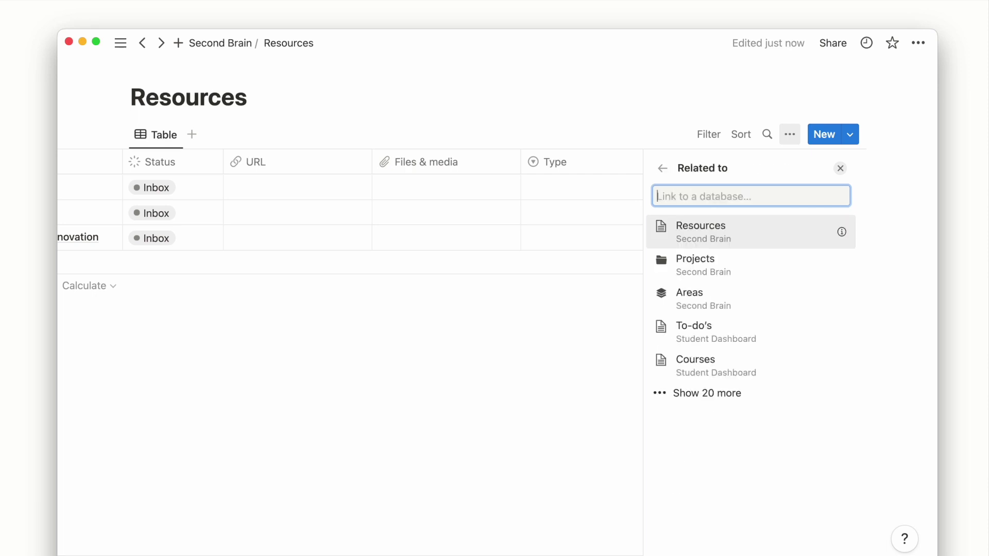
type("areas")
left_click(768, 237)
left_click(835, 263)
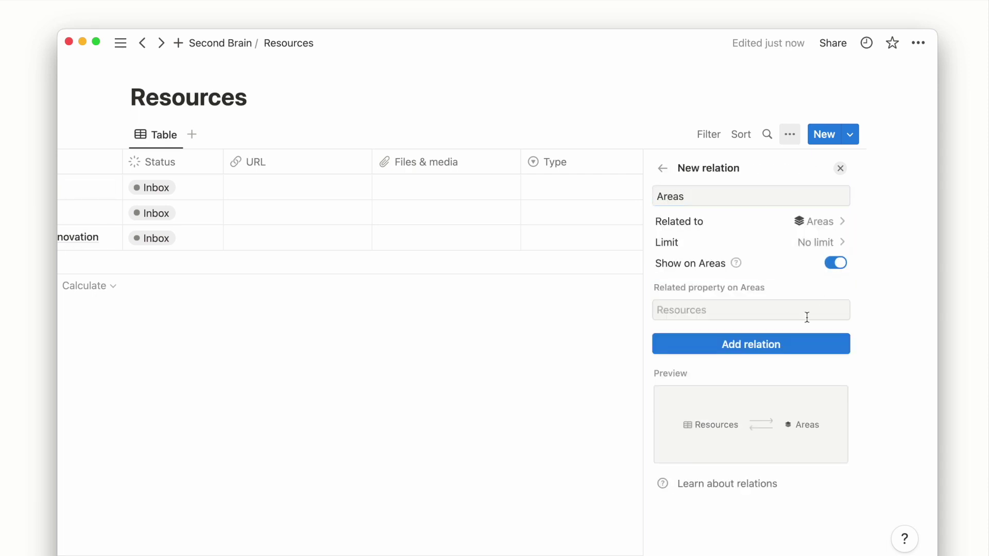
left_click(790, 349)
Give the Areas relation property a layers icon and close its settings.
left_click(663, 196)
type("layer")
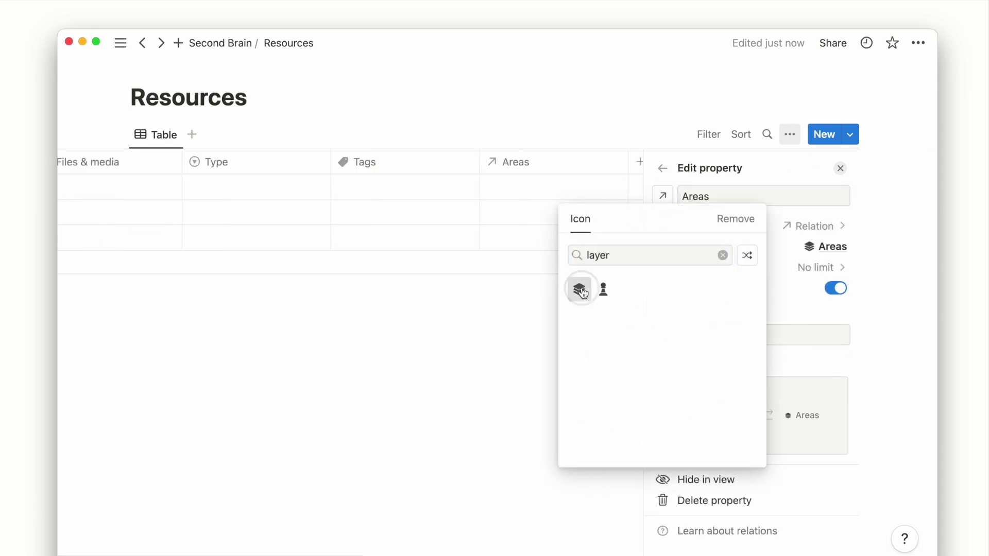
left_click(581, 289)
left_click(838, 169)
Add a relation to the Projects database that also shows on Projects, and give the property a folder icon.
left_click(832, 162)
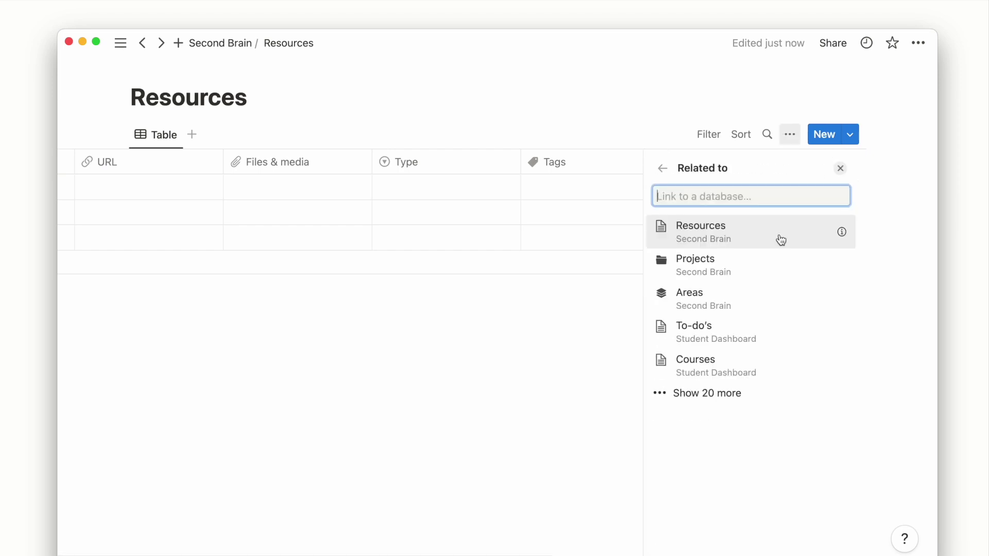
left_click(782, 263)
left_click(835, 262)
left_click(790, 350)
left_click(663, 196)
type("f")
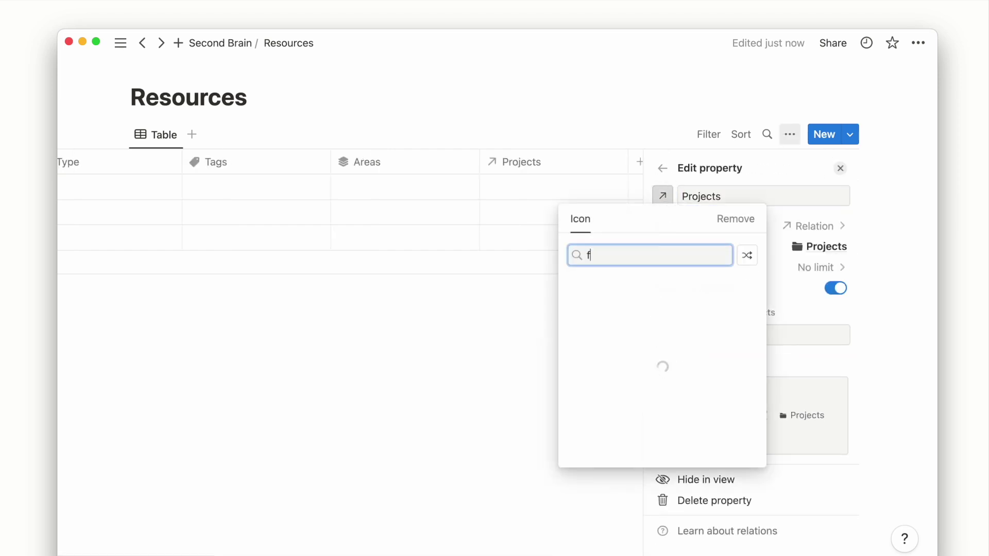
left_click(580, 289)
left_click(839, 170)
Set the Resources database icon to a dark bookmark.
scroll(656, 190, "left", 10)
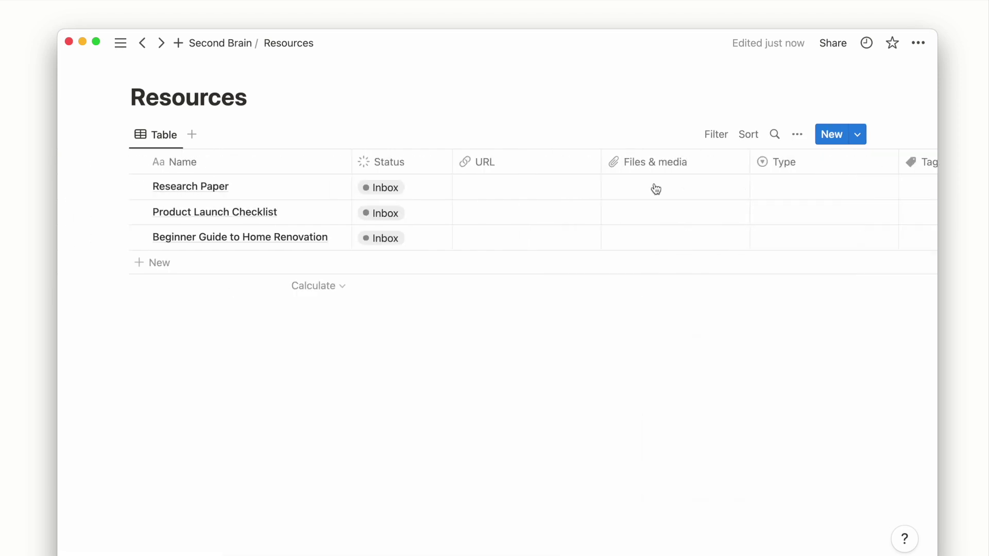
scroll(634, 198, "right", 8)
scroll(463, 201, "left", 5)
left_click(154, 75)
left_click(134, 129)
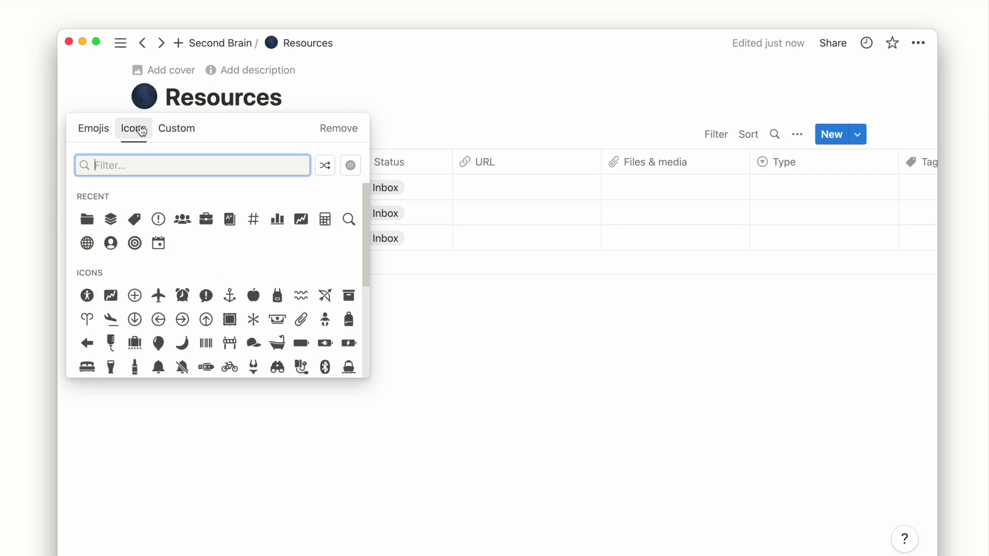
type("book")
left_click(134, 199)
left_click(87, 225)
Open the Research Paper entry and set its page icon to a dark bookmark.
left_click(315, 194)
left_click(420, 68)
left_click(404, 97)
left_click(324, 128)
left_click(275, 214)
left_click(226, 245)
left_click(256, 210)
Create a template titled New Resource in the Resources database.
left_click(856, 134)
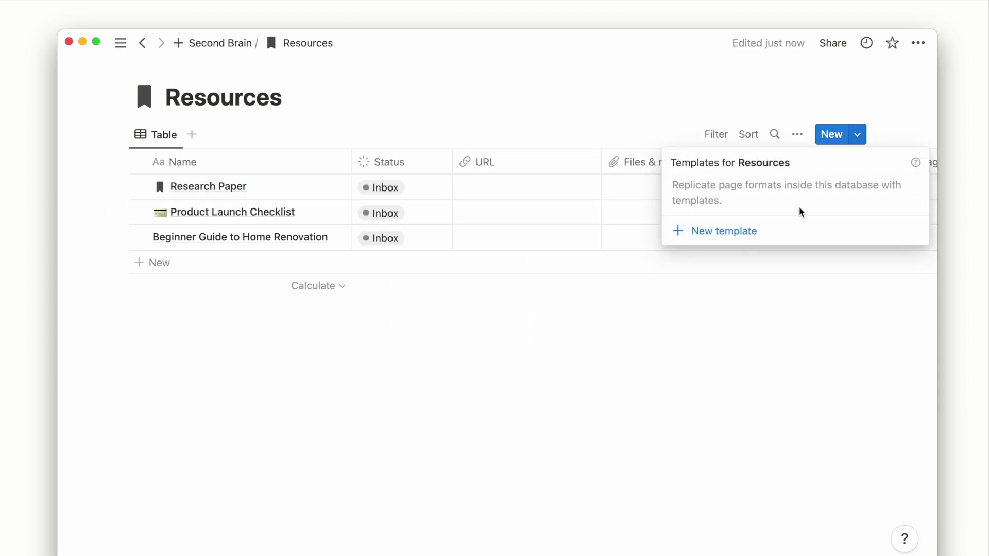
left_click(771, 229)
type("New Resource")
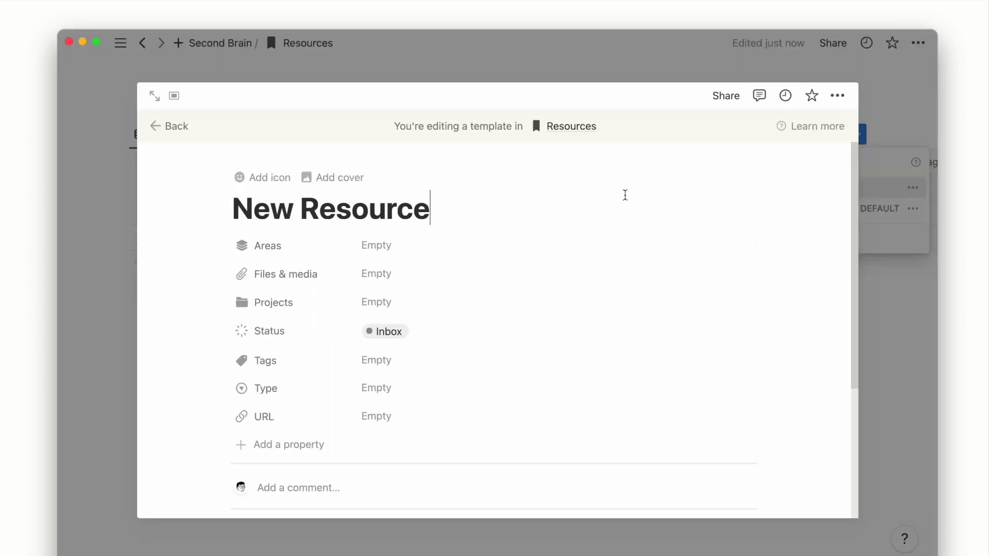
Give the New Resource template a dark bookmark icon and close the template.
left_click(258, 177)
left_click(261, 242)
left_click(177, 291)
type("boo")
mouse_move(128, 357)
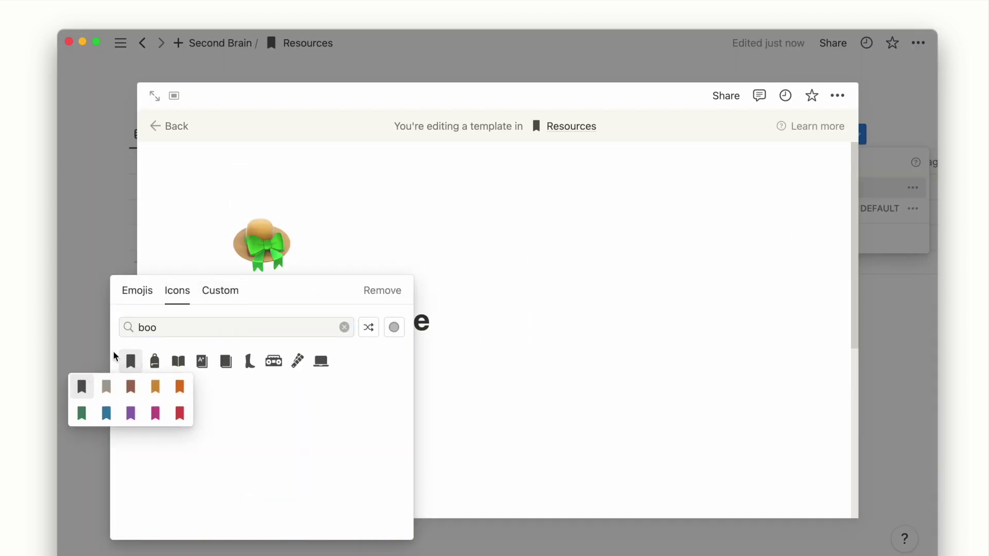
left_click(81, 393)
scroll(239, 172, "down", 5)
left_click(125, 250)
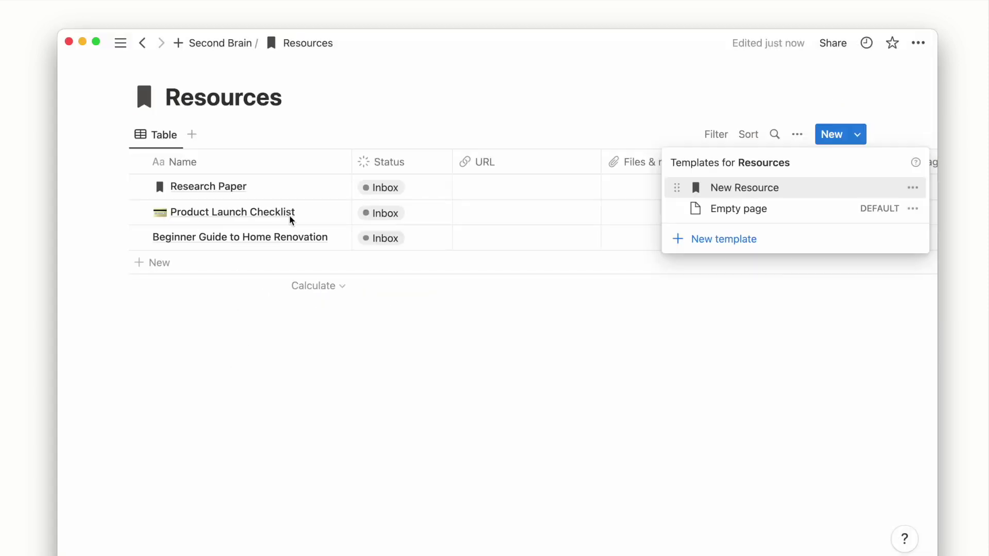
Apply the New Resource template to the Product Launch Checklist and Beginner Guide to Home Renovation entries.
left_click(324, 213)
left_click(333, 241)
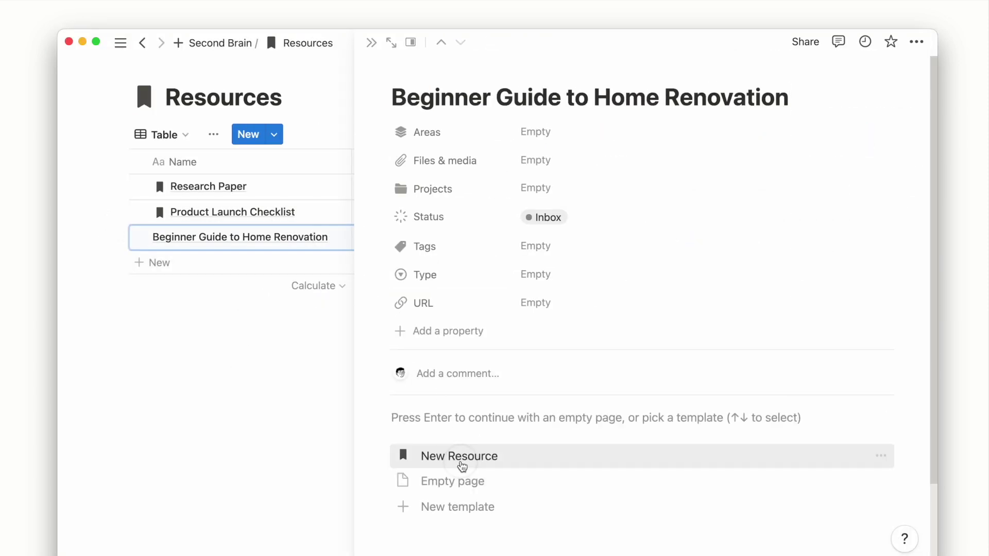
left_click(459, 468)
left_click(370, 45)
scroll(439, 223, "right", 7)
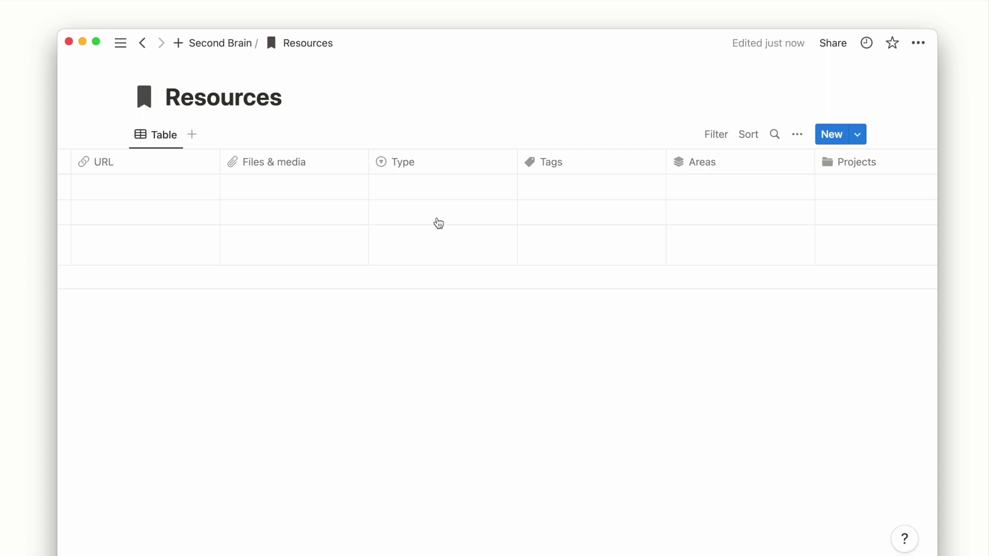
scroll(439, 223, "left", 7)
Open the Home Renovation project in the Projects database and display its Resources relation as a page section.
left_click(239, 50)
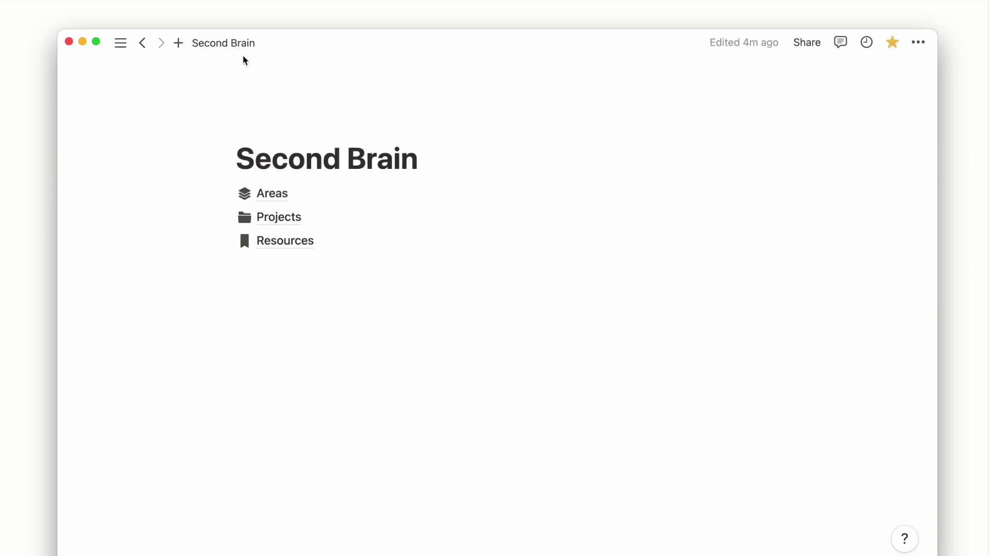
left_click(298, 221)
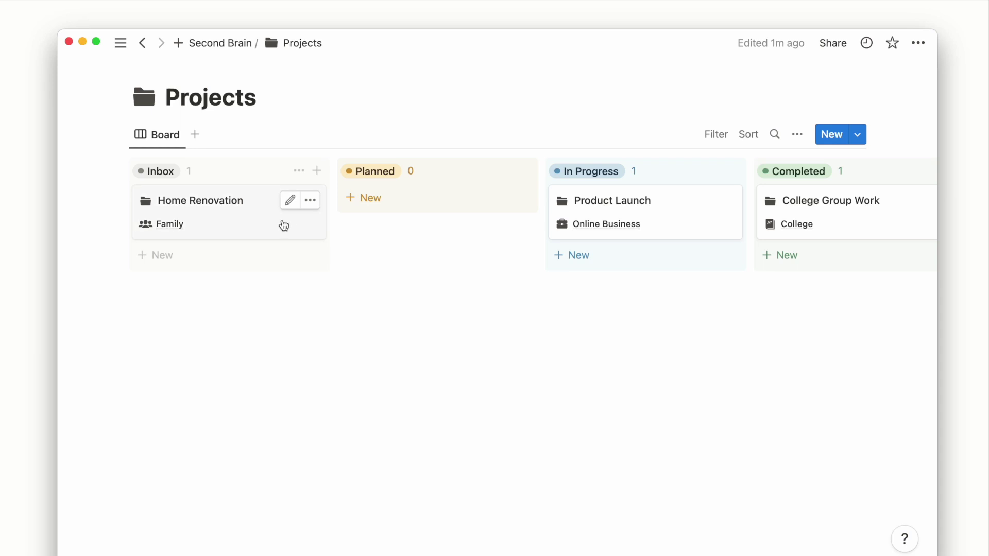
left_click(284, 226)
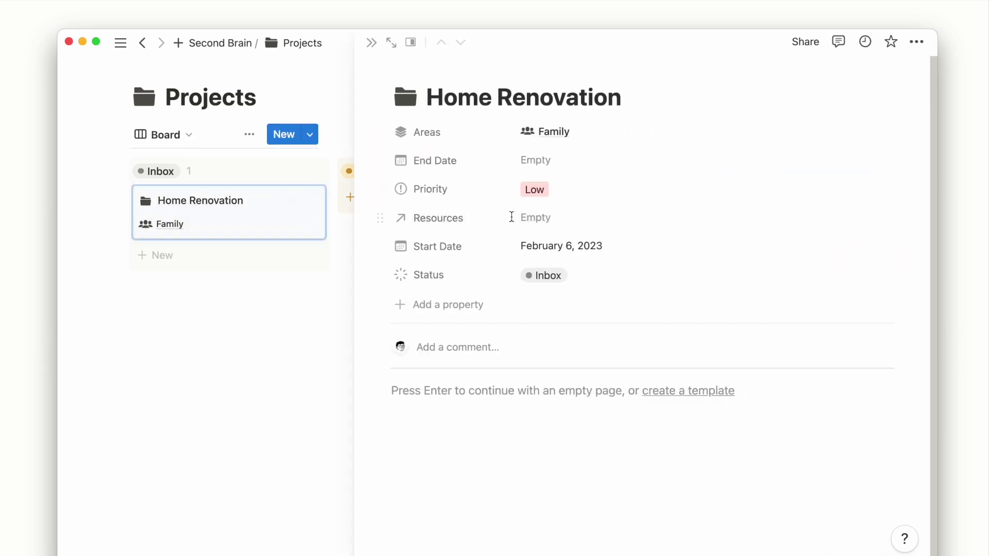
left_click(496, 225)
mouse_move(510, 246)
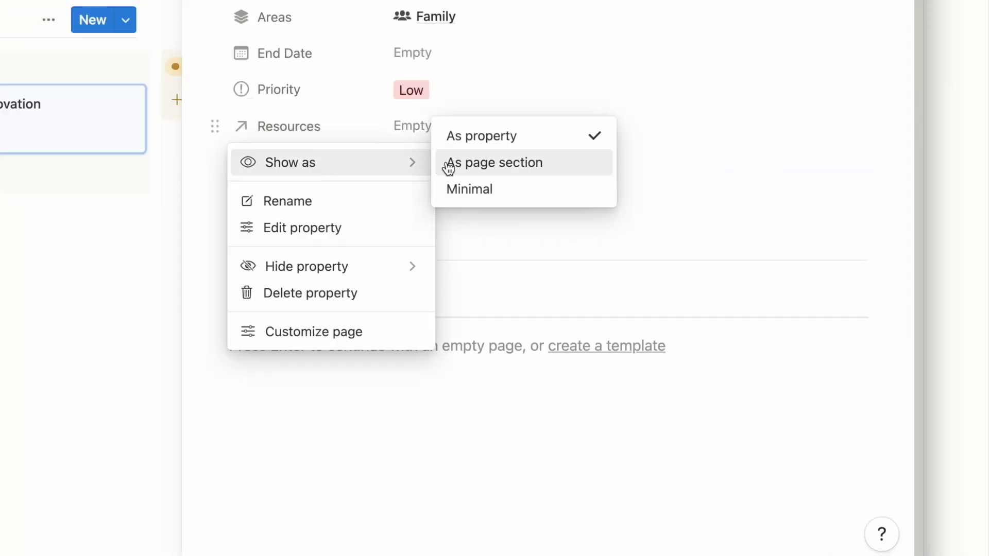
left_click(448, 168)
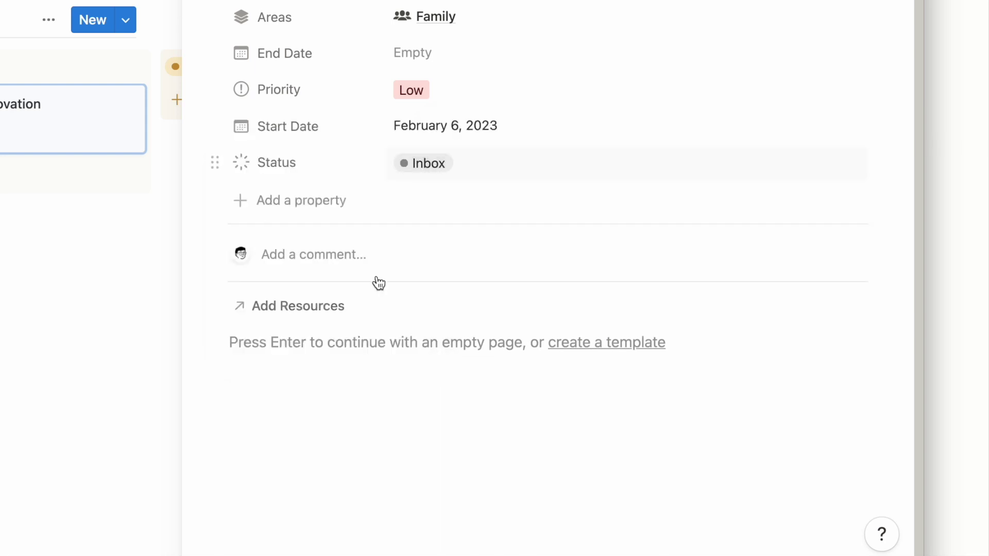
Set the icon of the Projects database's Resources relation to the bookmark.
left_click(309, 306)
left_click(315, 403)
left_click(254, 0)
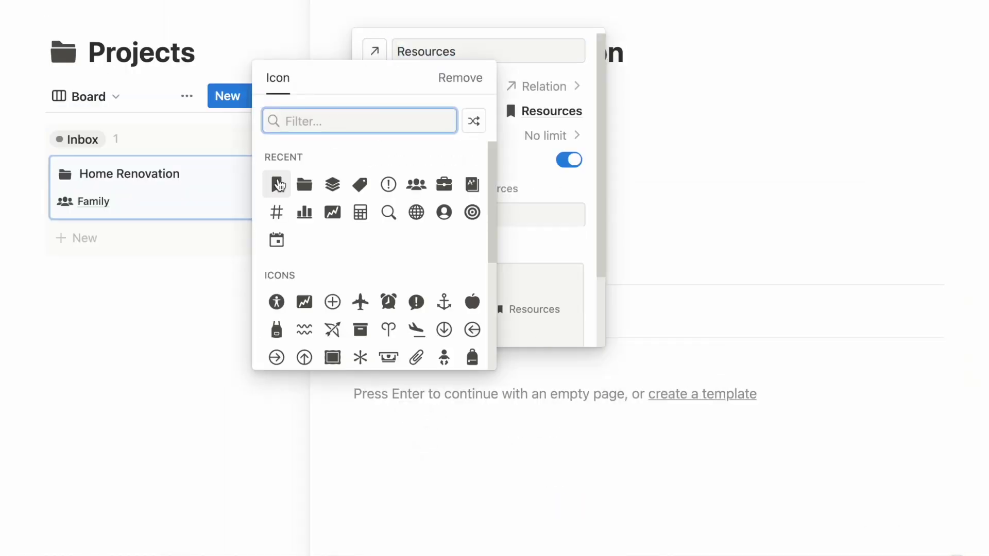
left_click(279, 184)
left_click(794, 348)
Link the Beginner Guide to Home Renovation resource to the project and show the URL property in its Resources section.
left_click(436, 362)
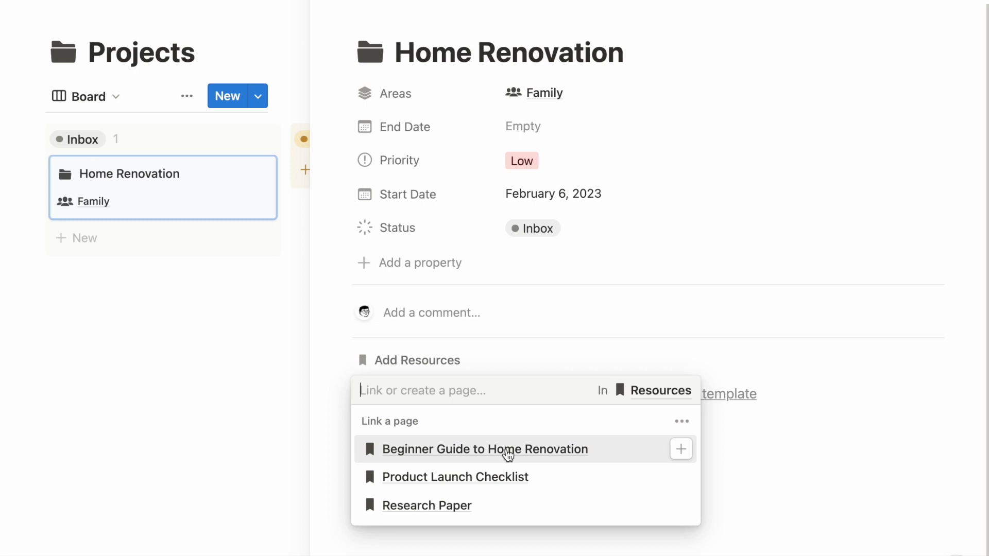
left_click(506, 449)
left_click(925, 311)
left_click(925, 311)
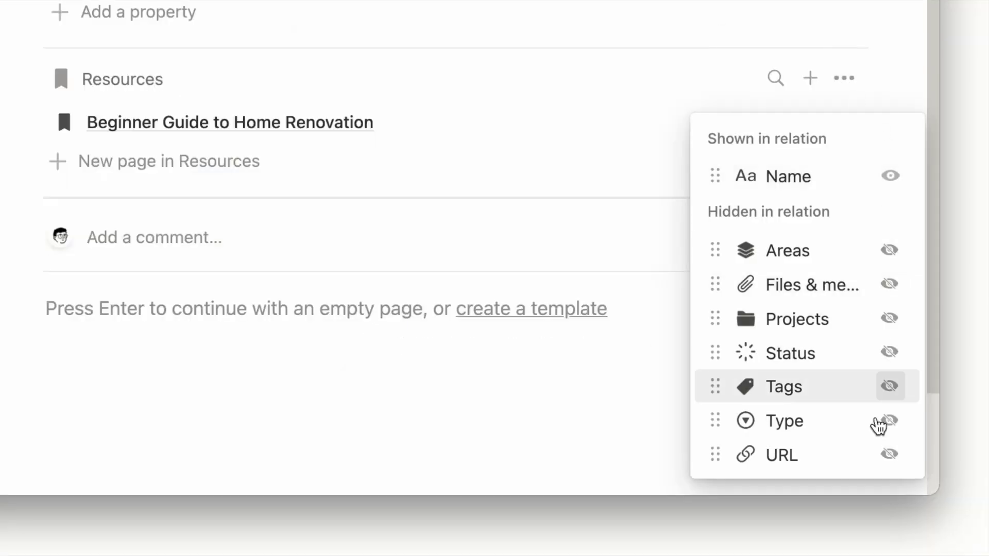
left_click(894, 458)
key("Escape")
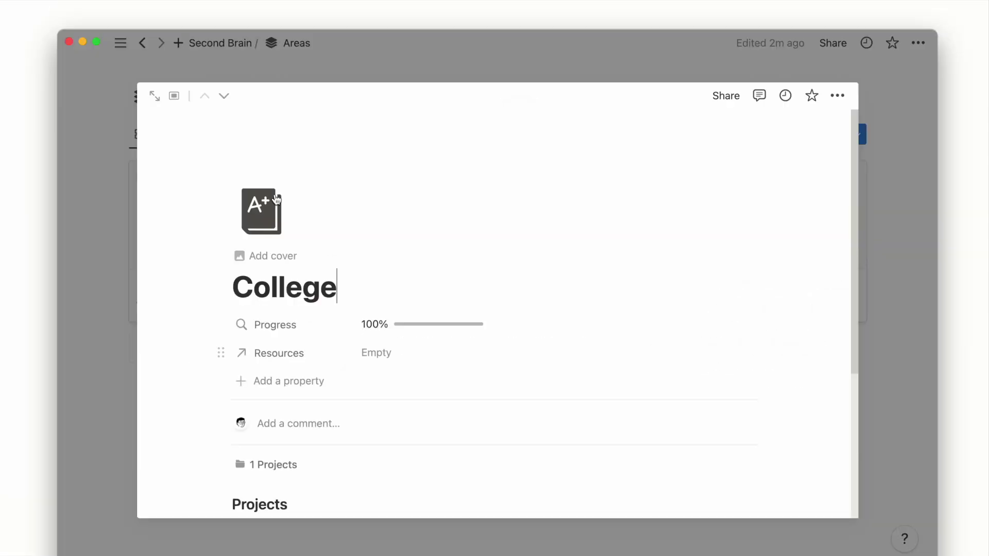
Display the Resources relation of the College area as a page section.
scroll(294, 262, "down", 3)
left_click(288, 263)
mouse_move(324, 304)
left_click(430, 290)
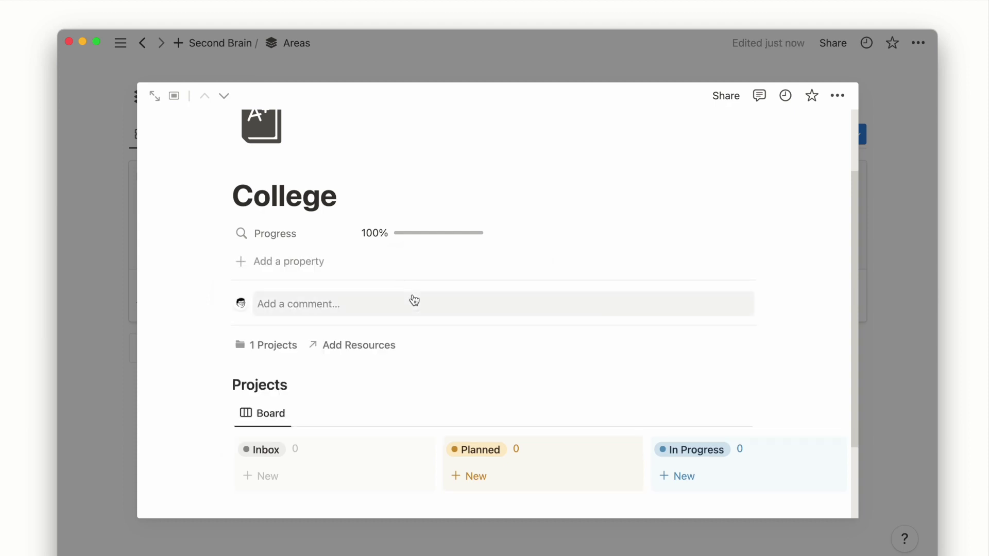
Give the Resources relation on the College area a bookmark icon and link the Research Paper entry to it.
scroll(342, 294, "down", 1)
left_click(353, 303)
left_click(344, 357)
left_click(322, 311)
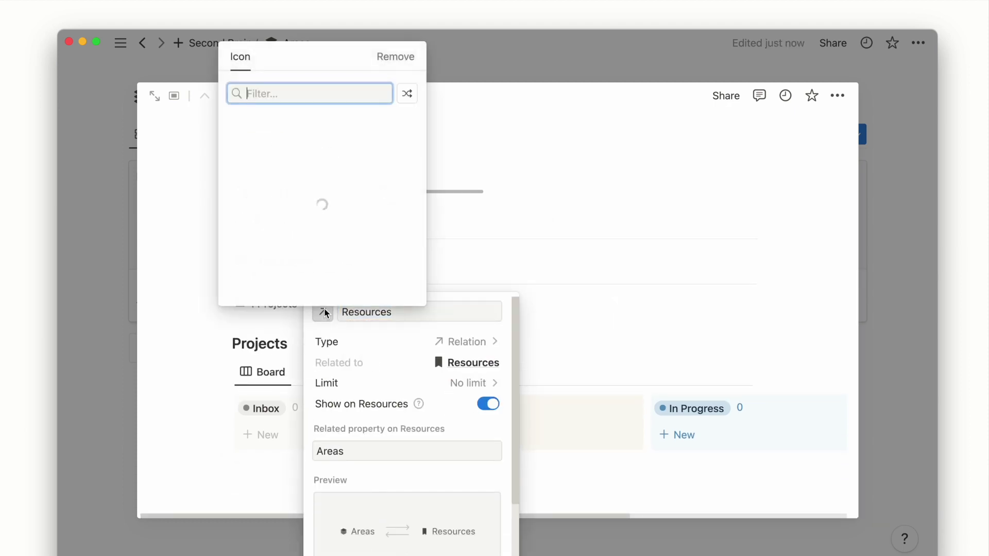
left_click(241, 150)
left_click(400, 267)
left_click(381, 298)
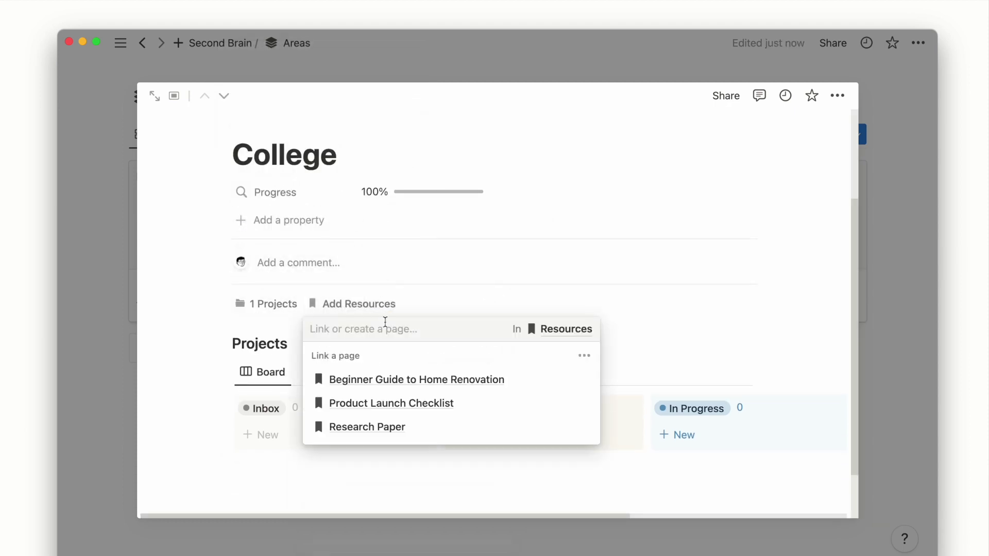
left_click(397, 428)
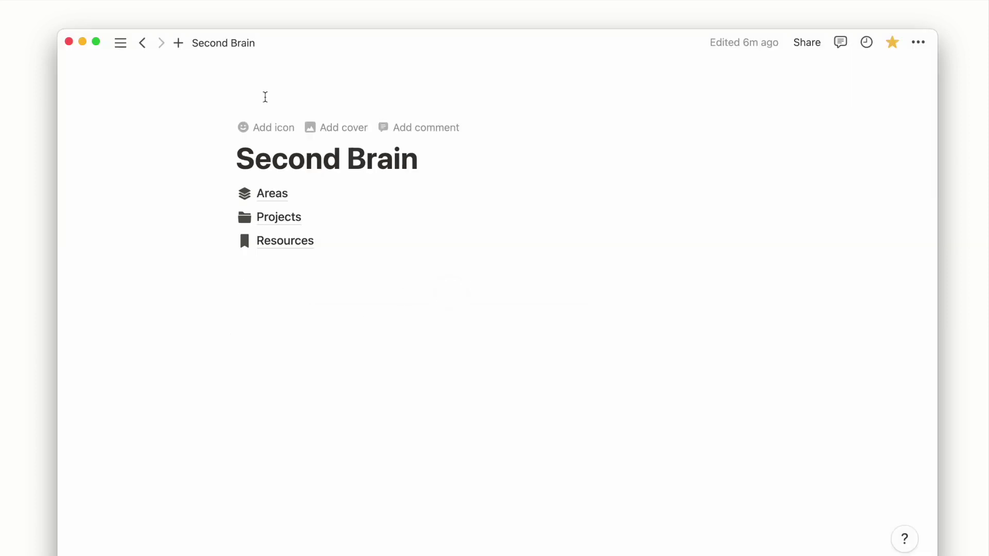
Open the College area in the Areas database and add a checkbox property named Archive.
left_click(285, 192)
left_click(280, 216)
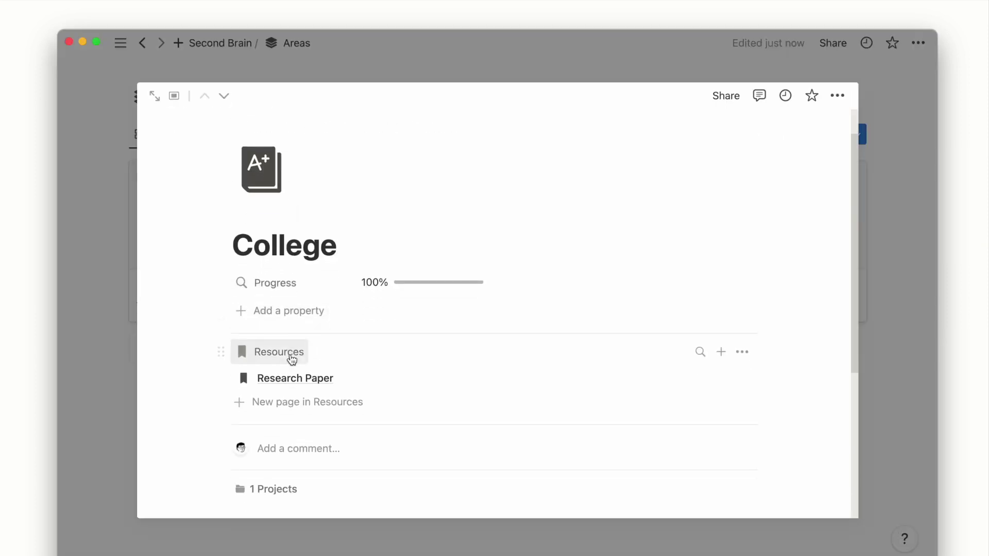
left_click(300, 309)
left_click(302, 530)
type("Ar")
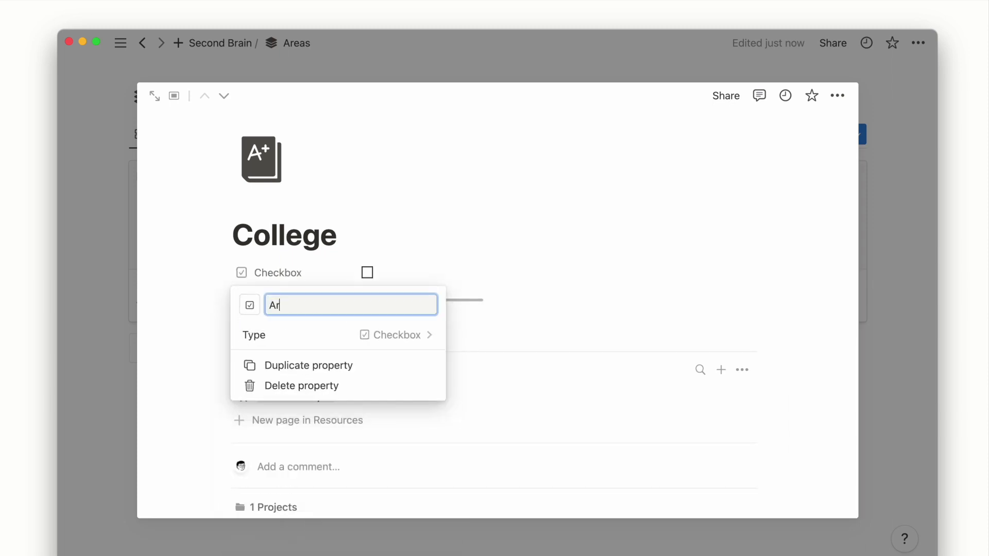
type("chive")
Give the Archive property an archive box icon, move it below Progress and close the College page.
left_click(249, 305)
type("archive")
left_click(165, 382)
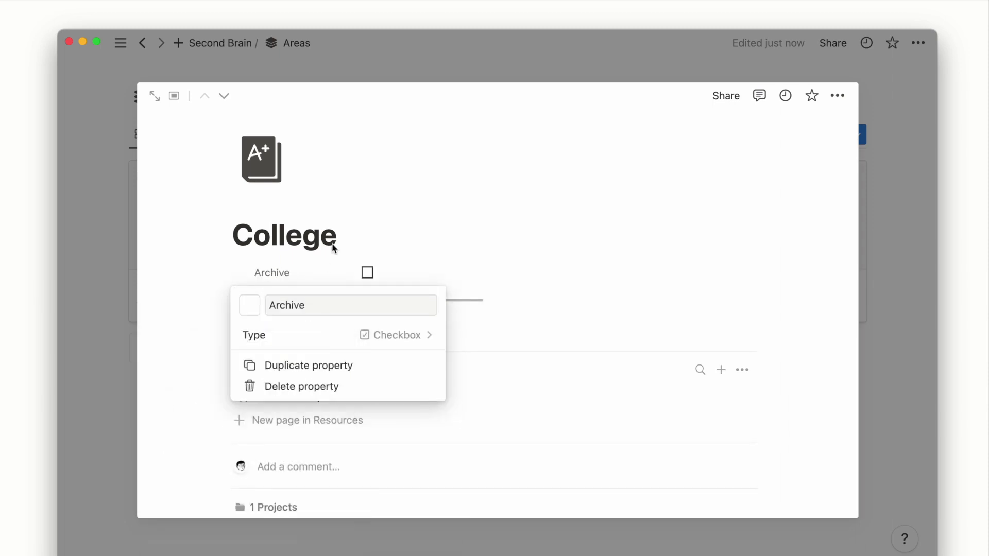
left_click(333, 248)
left_click_drag(320, 267, 320, 298)
left_click(215, 67)
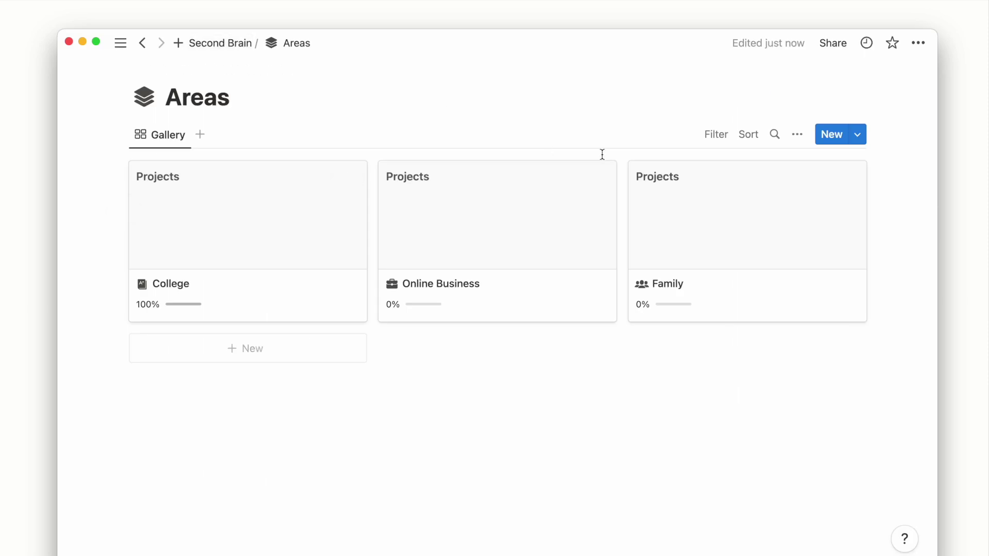
Filter the Areas gallery to show only entries with Archive unchecked.
left_click(715, 134)
left_click(664, 216)
left_click(170, 221)
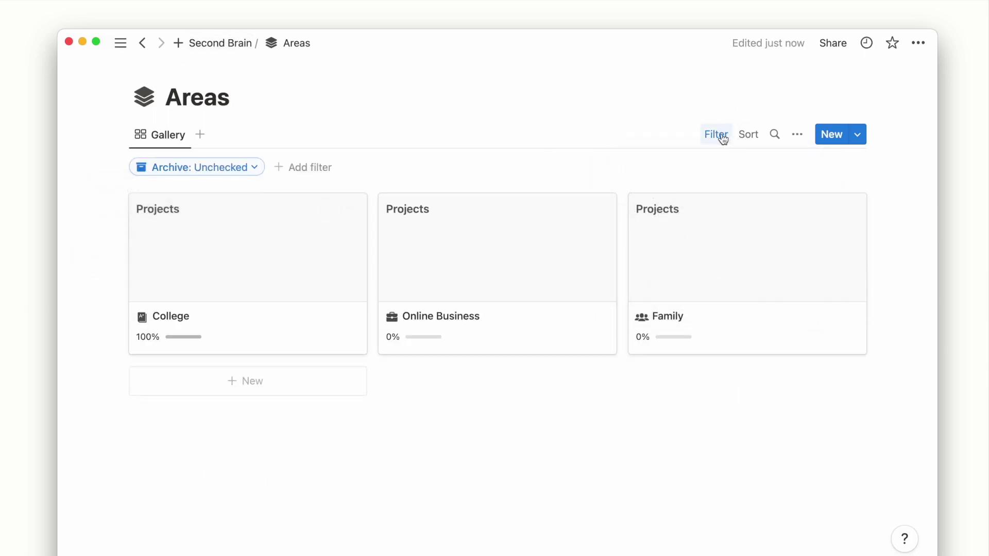
Open the Home Renovation project in the Projects database and add a checkbox property named Archive.
left_click(239, 43)
left_click(278, 217)
left_click(269, 228)
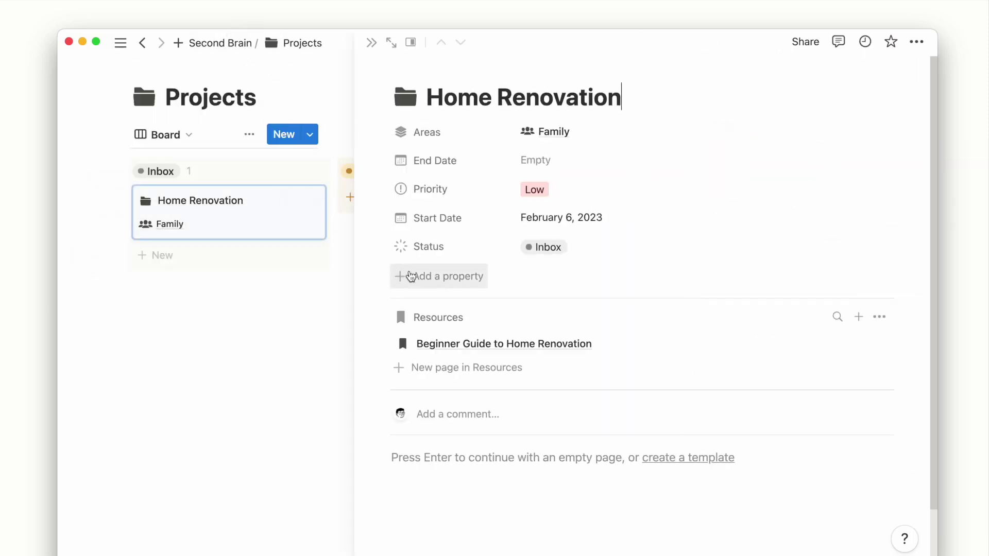
left_click(411, 276)
left_click(430, 527)
type("Archive")
Give the Archive property an archive box icon and order the properties as Areas, Start Date, End Date, Priority, Status, Archive.
left_click(409, 193)
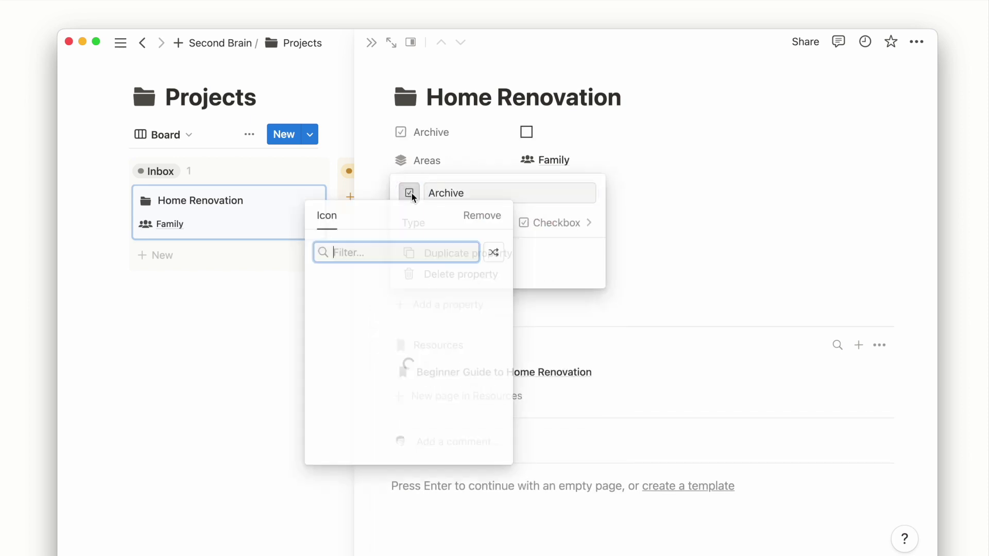
type("arch")
left_click(327, 286)
left_click(466, 282)
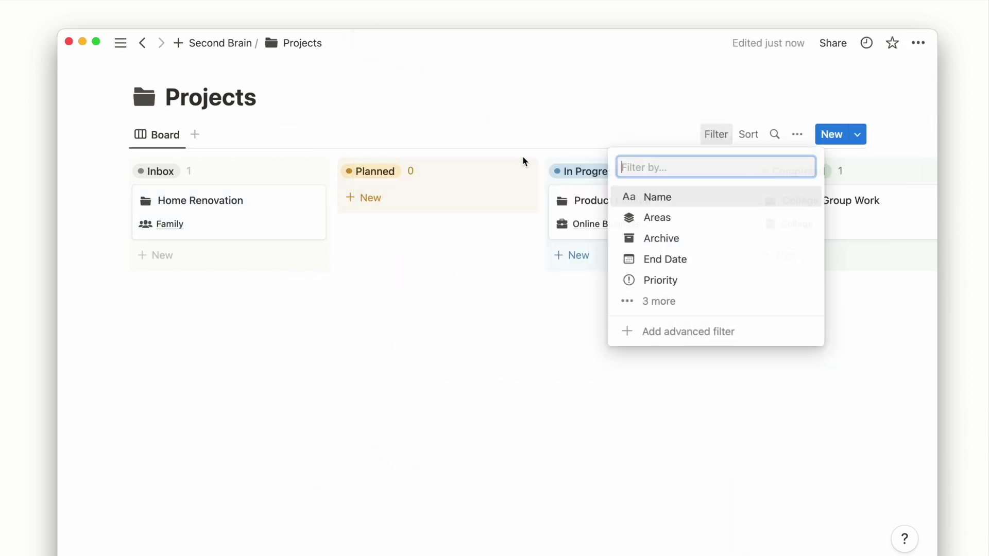
left_click(658, 239)
Open the Research Paper entry in the Resources database and add a checkbox property named Archive with an archive box icon.
left_click(211, 215)
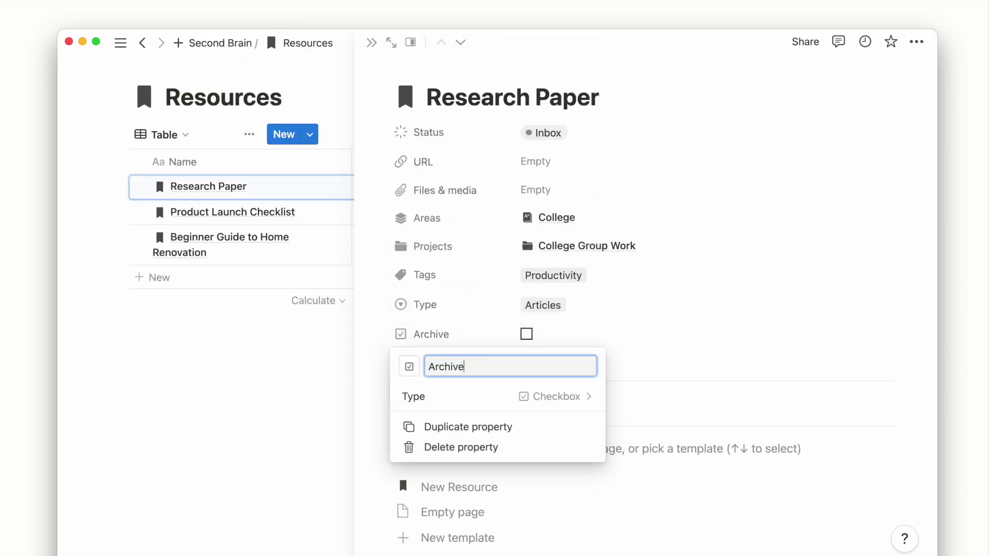
left_click(411, 367)
left_click(327, 192)
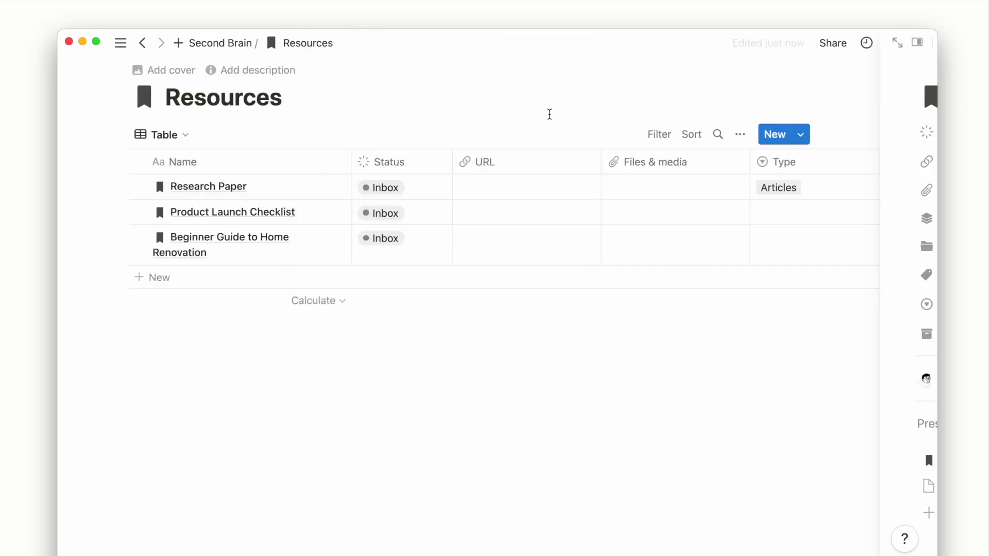
Filter the Resources database by the Archive property and change its layout to List.
left_click(708, 134)
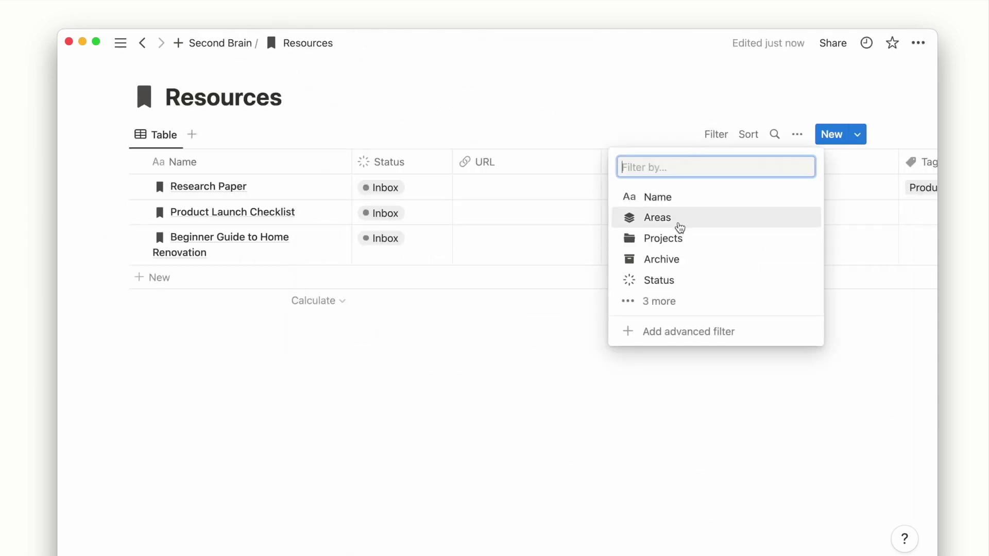
left_click(664, 258)
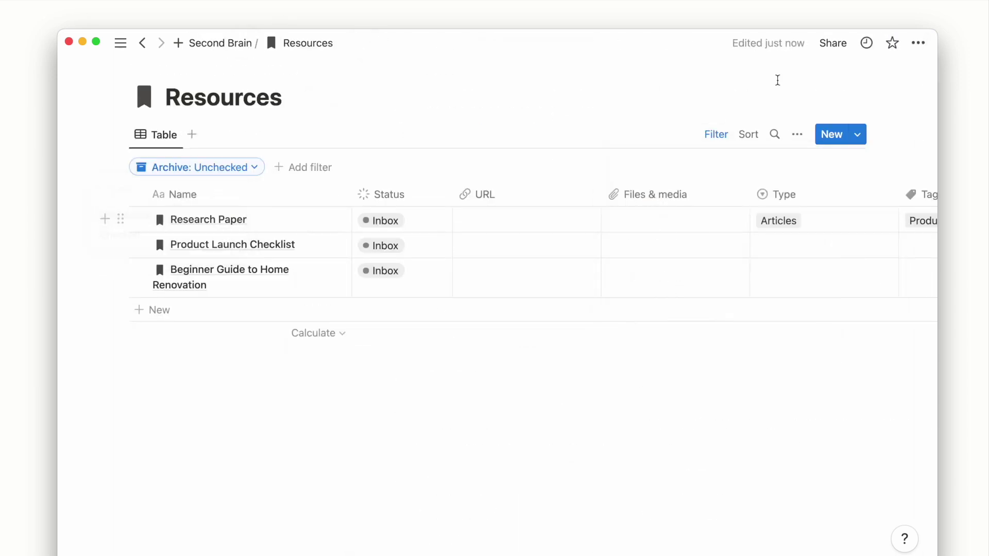
left_click(790, 134)
left_click(675, 225)
left_click(770, 263)
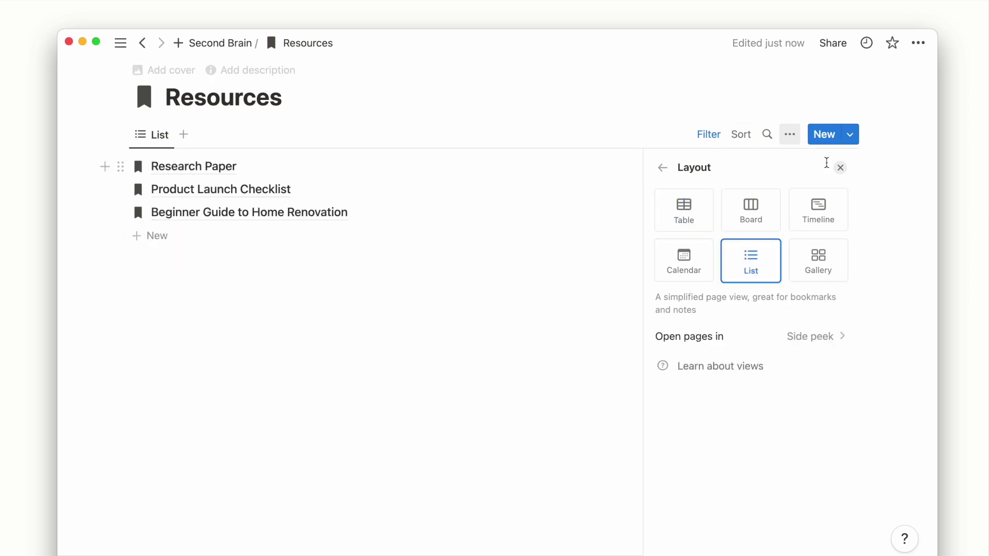
left_click(840, 168)
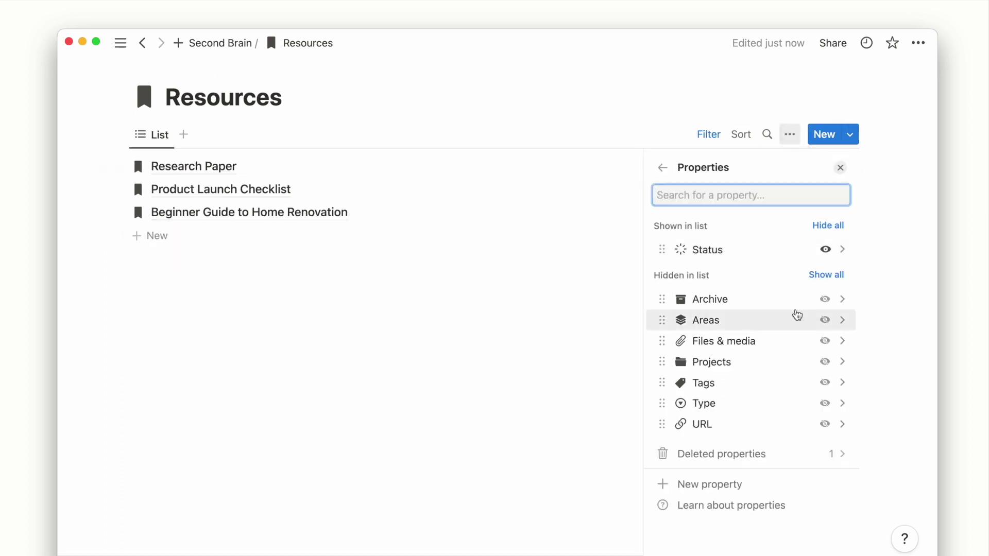
Show the Areas, Projects, Type, URL and Tags properties in the Resources list.
left_click(824, 320)
left_click(824, 361)
left_click(824, 403)
left_click(825, 423)
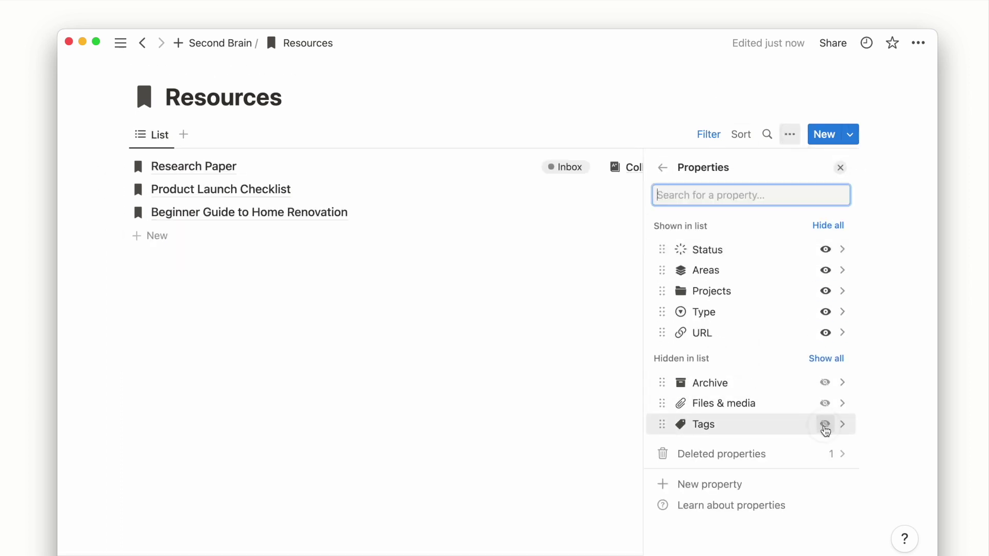
left_click(824, 424)
left_click(691, 113)
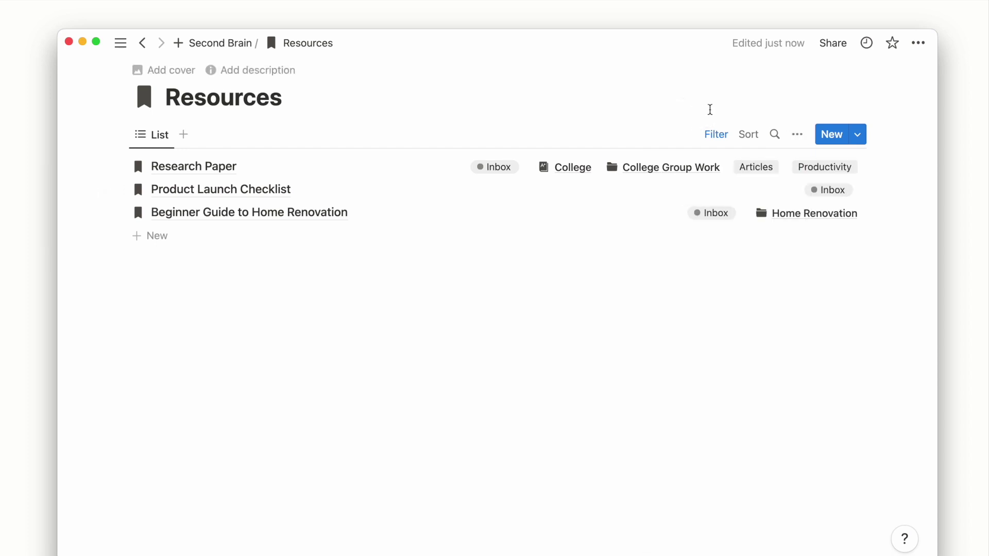
Fill in the Product Launch Checklist entry with the Online Business area, Product Launch project, Tweets type and Business tag.
left_click(557, 190)
left_click(592, 289)
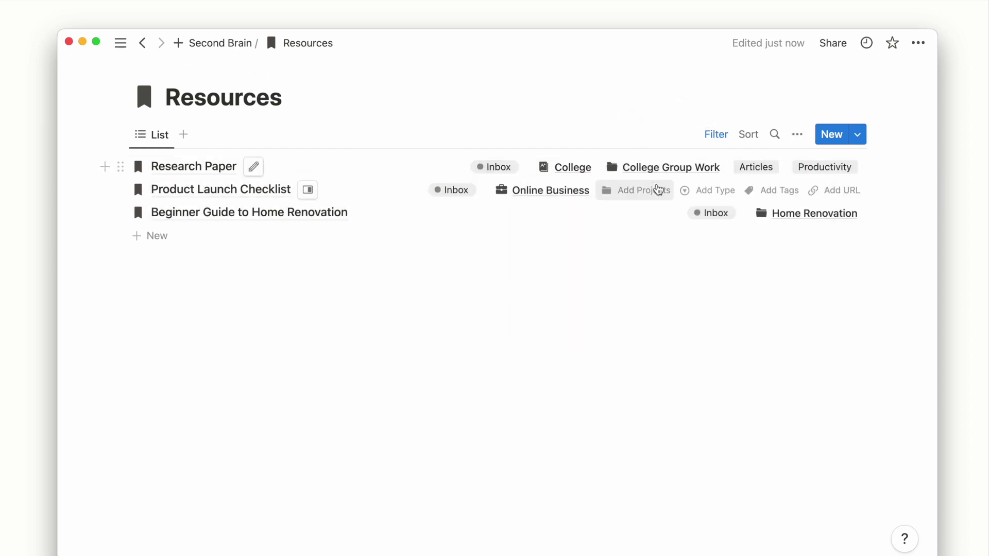
left_click(657, 189)
left_click(669, 289)
left_click(720, 192)
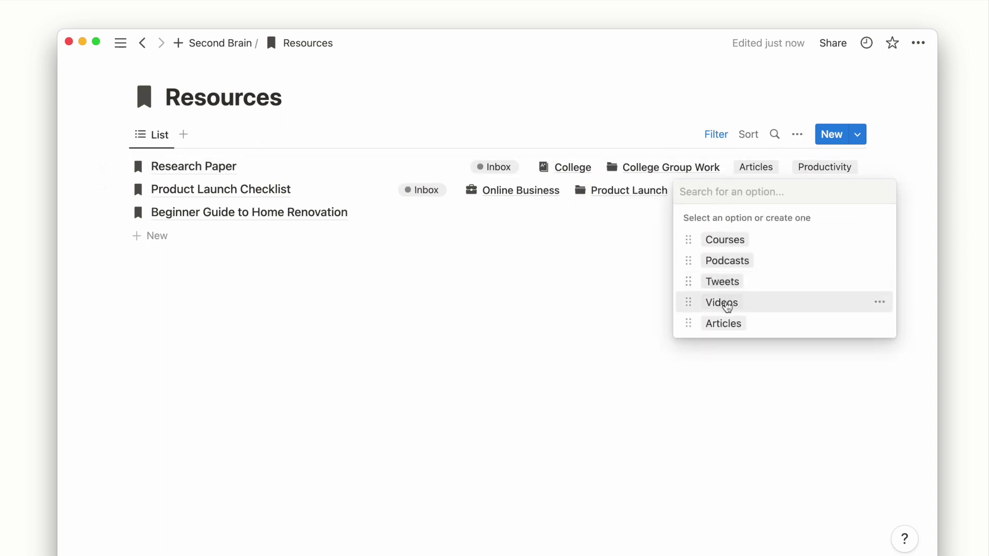
left_click(722, 281)
left_click(772, 190)
left_click(743, 238)
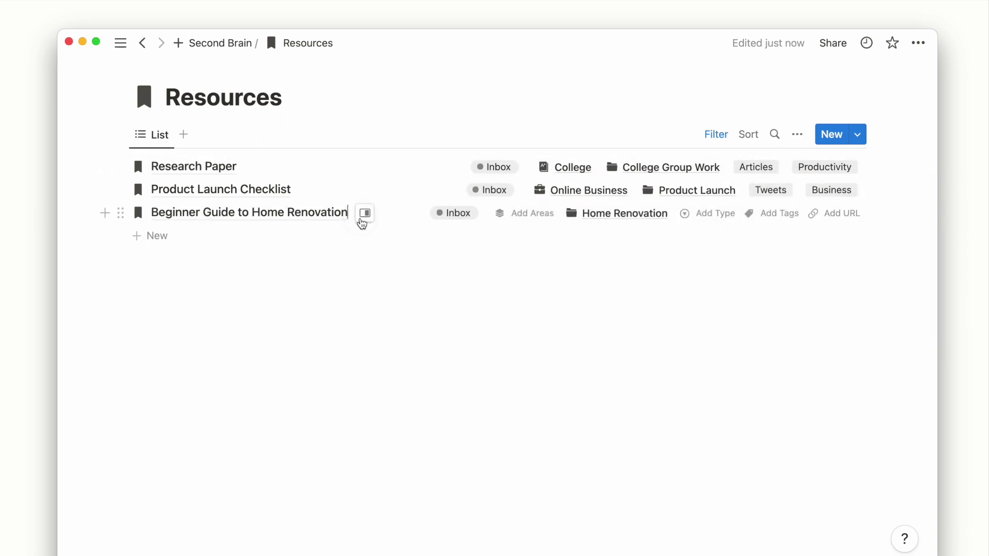
Assign the Family area and the Articles type to the Beginner Guide to Home Renovation entry.
left_click(530, 214)
left_click(534, 262)
left_click(723, 220)
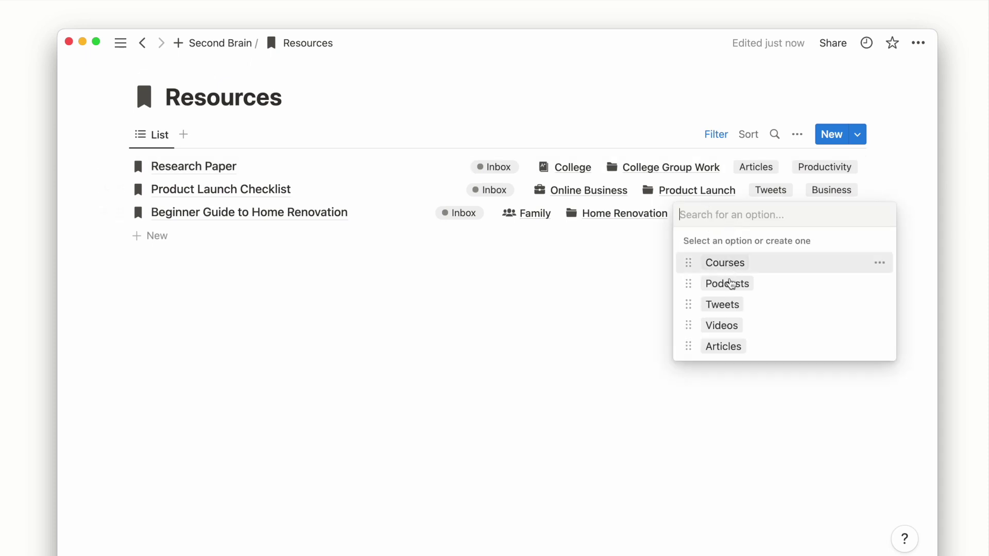
left_click(719, 347)
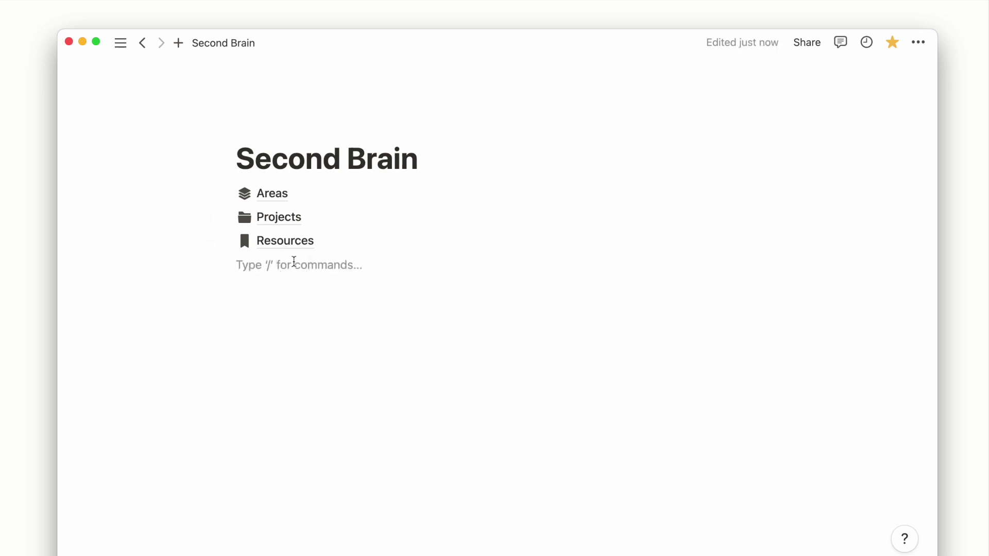
Add a subpage titled Archive below Resources on the Second Brain page and give it an archive box icon.
type("page")
key("Return")
type("Archive")
left_click(264, 132)
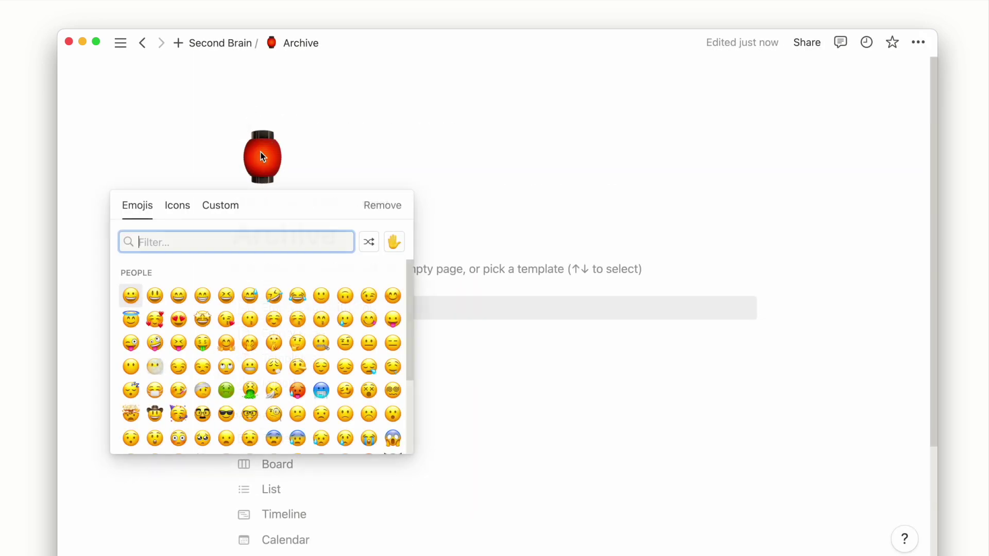
left_click(178, 205)
type("arc")
left_click(131, 277)
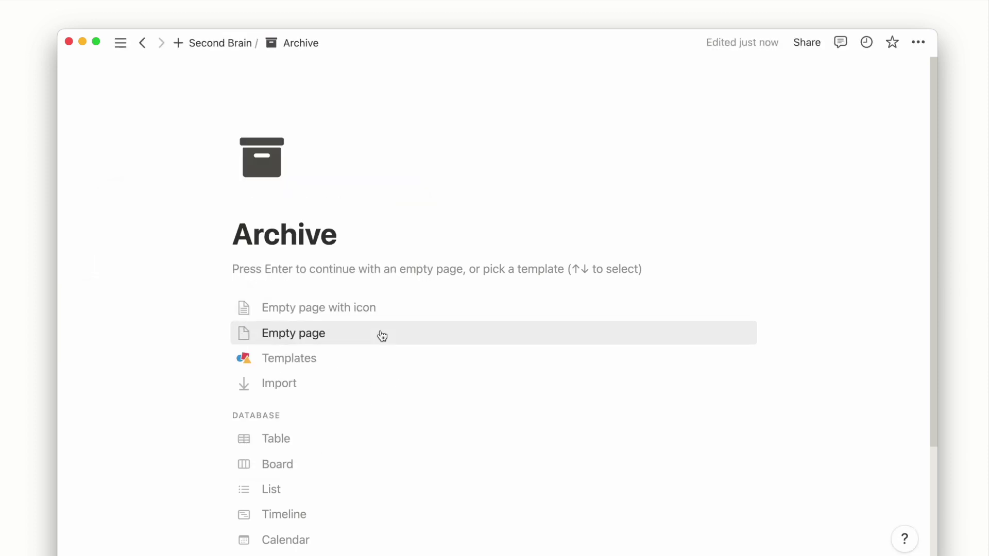
Make Archive an empty page and set it to full width.
left_click(378, 335)
left_click(918, 42)
left_click(897, 168)
left_click(391, 268)
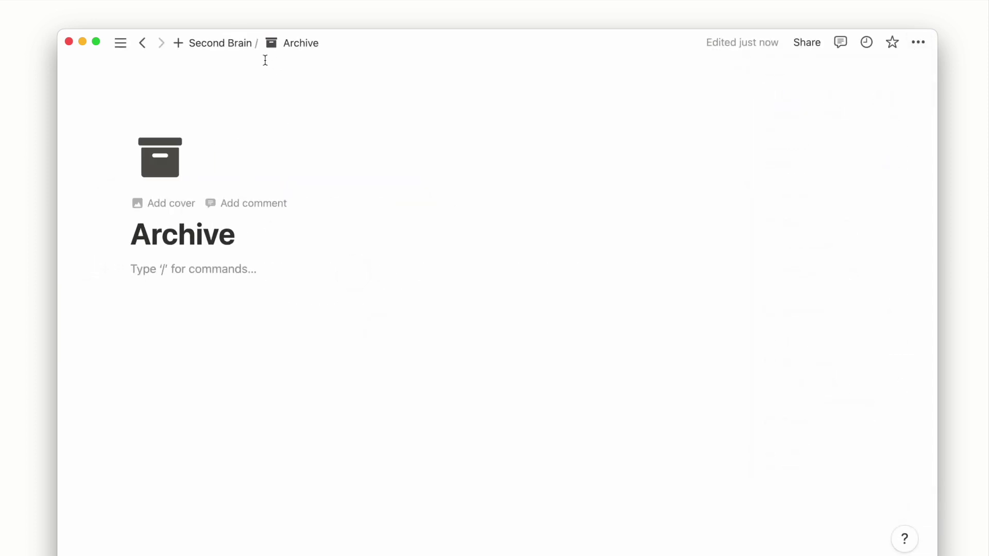
Copy the link of the Areas database and paste it under a new Areas heading on the Archive page.
left_click(220, 43)
left_click(214, 131)
left_click(281, 263)
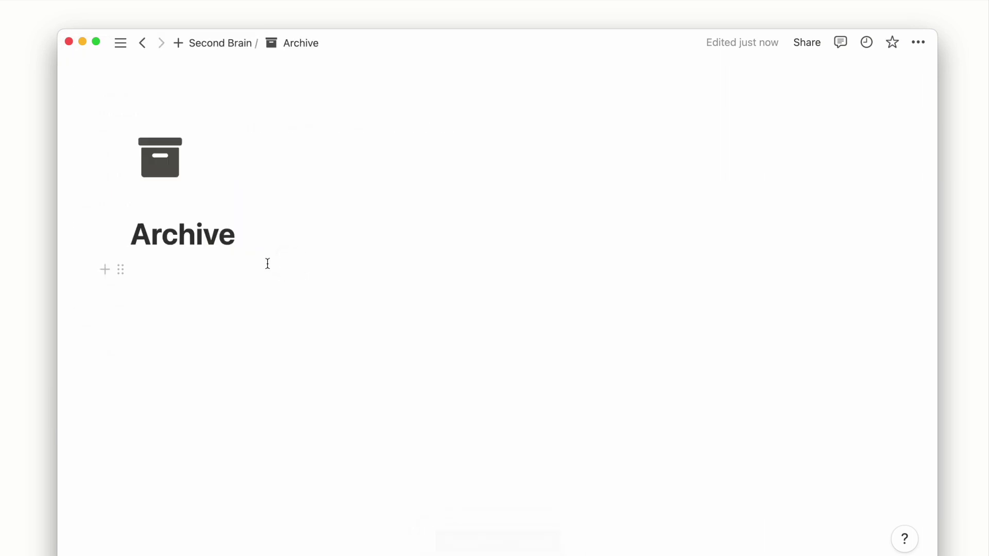
type("###")
key("super+v")
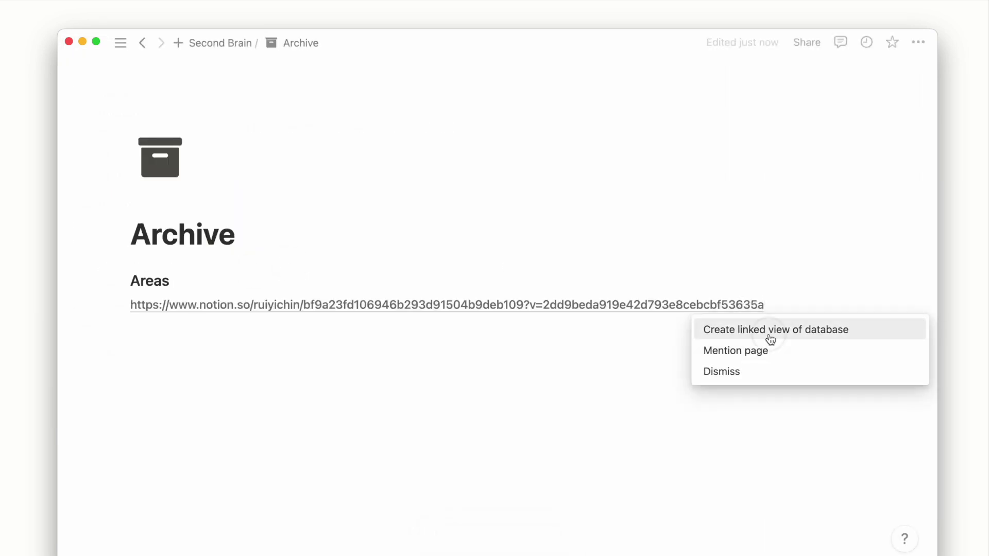
Create a linked gallery view of Areas from the pasted link, with its database title hidden and the Archive filter set to Checked.
left_click(767, 326)
left_click(819, 262)
key("Escape")
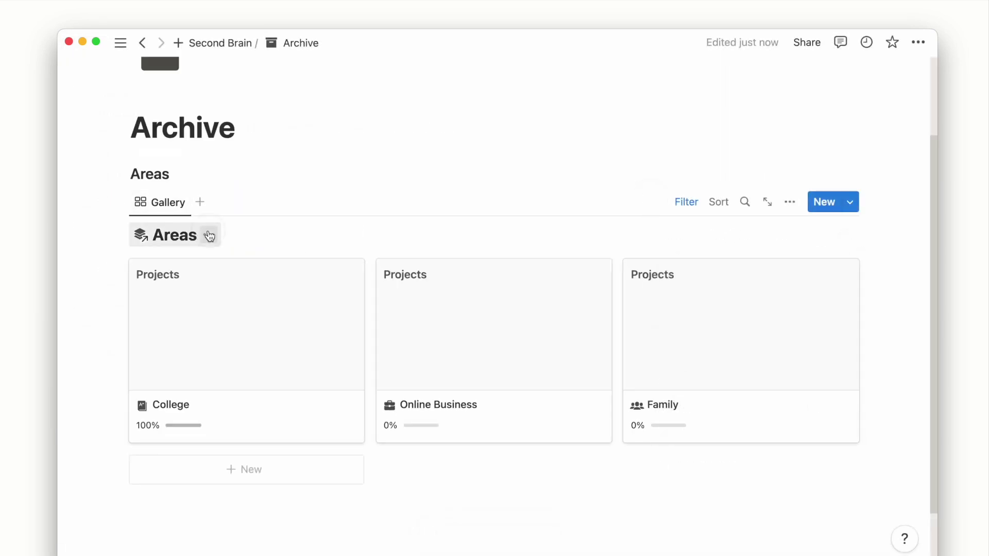
left_click(686, 202)
left_click(253, 237)
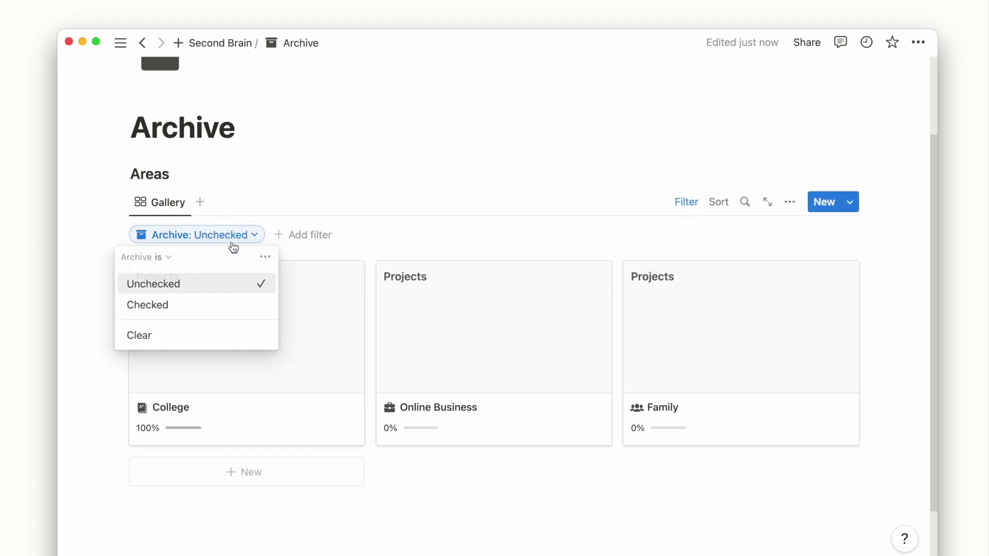
Add a Projects heading to the Archive page with a linked view of the Projects database copied from its Board view.
left_click(237, 44)
left_click(228, 221)
left_click(215, 133)
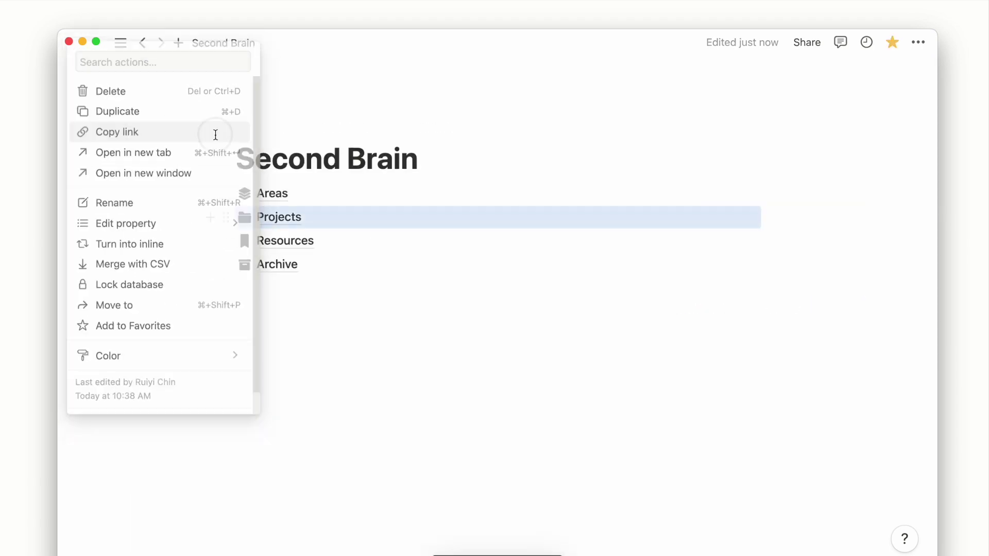
left_click(277, 264)
left_click(227, 419)
key("Return")
type("### Projects")
key("Return")
key("super+v")
key("Return")
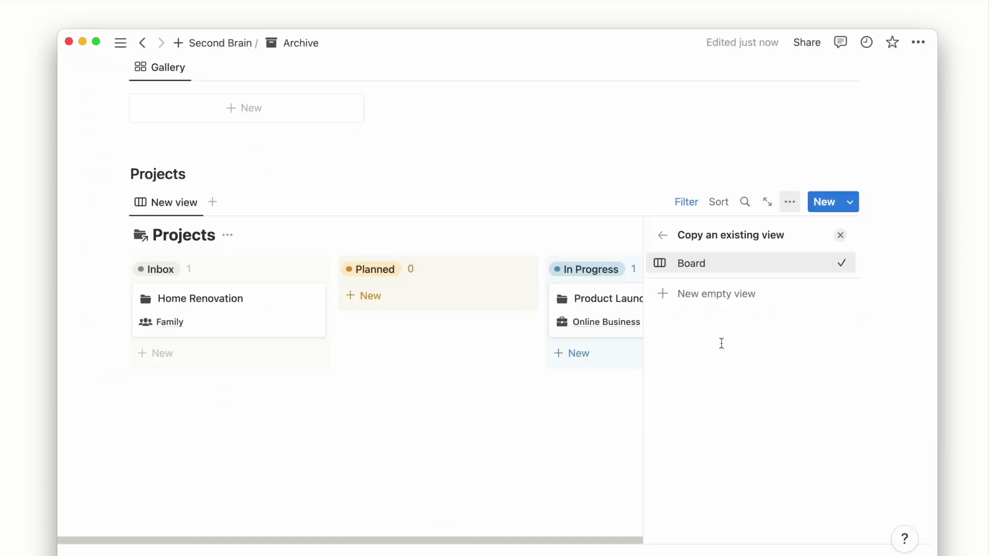
key("Return")
Switch the linked Projects view to a gallery without card previews and show the Areas property on its cards.
left_click(783, 343)
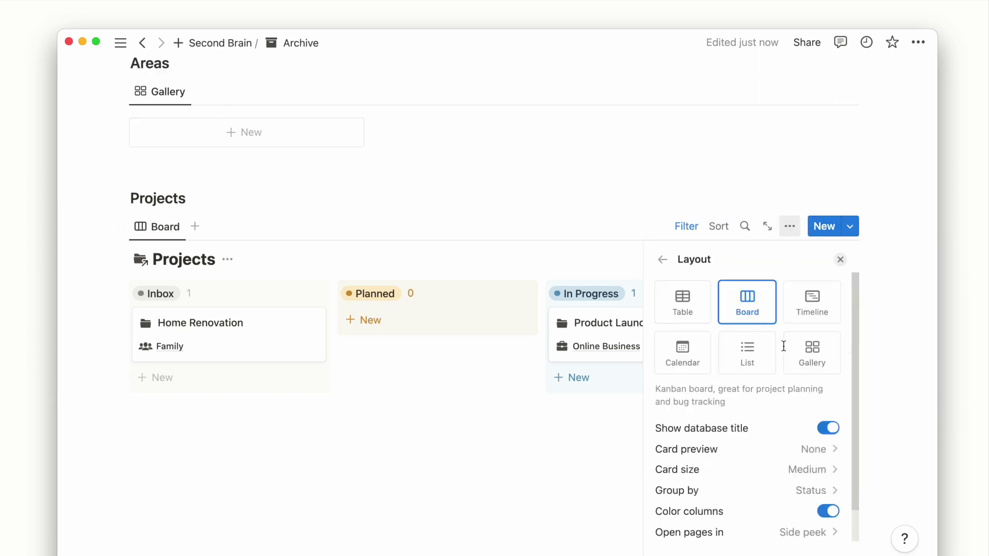
left_click(812, 353)
left_click(773, 450)
left_click(777, 472)
left_click(662, 259)
left_click(713, 364)
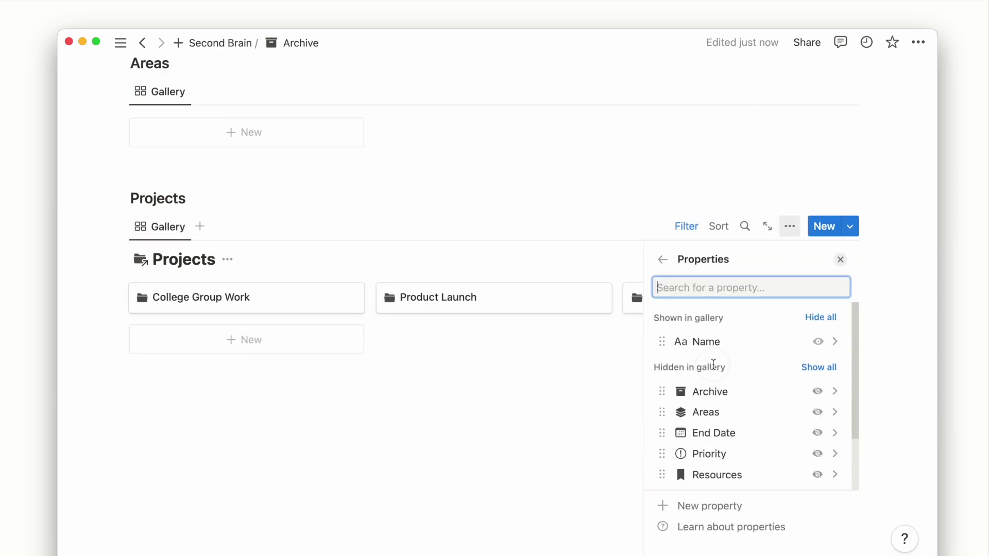
left_click(817, 413)
left_click(598, 258)
Hide the database title of the linked Projects gallery and set its Archive filter to Checked.
left_click(226, 292)
left_click(180, 375)
left_click(686, 285)
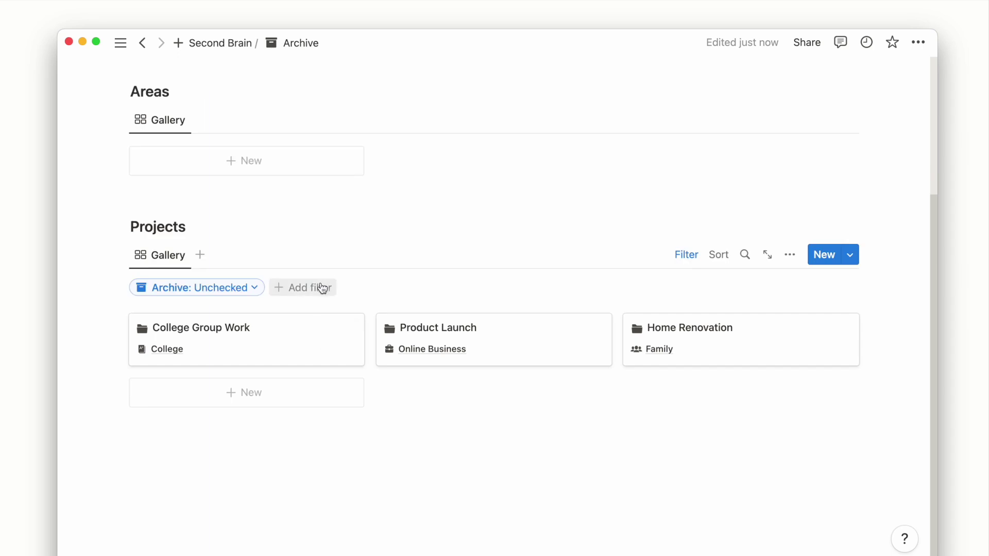
left_click(196, 287)
left_click(160, 335)
left_click(307, 323)
left_click(686, 316)
Copy the link of the Resources database and add a Resources heading below the Projects gallery on the Archive page.
left_click(220, 43)
left_click(320, 234)
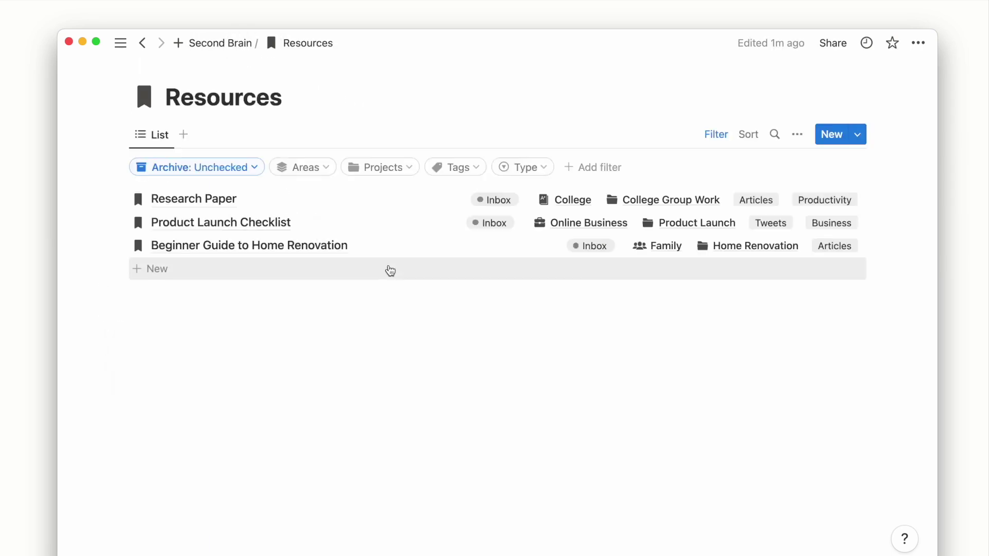
left_click(216, 43)
left_click(224, 242)
left_click(294, 186)
left_click(309, 270)
left_click(137, 513)
type("### Resources")
key("Return")
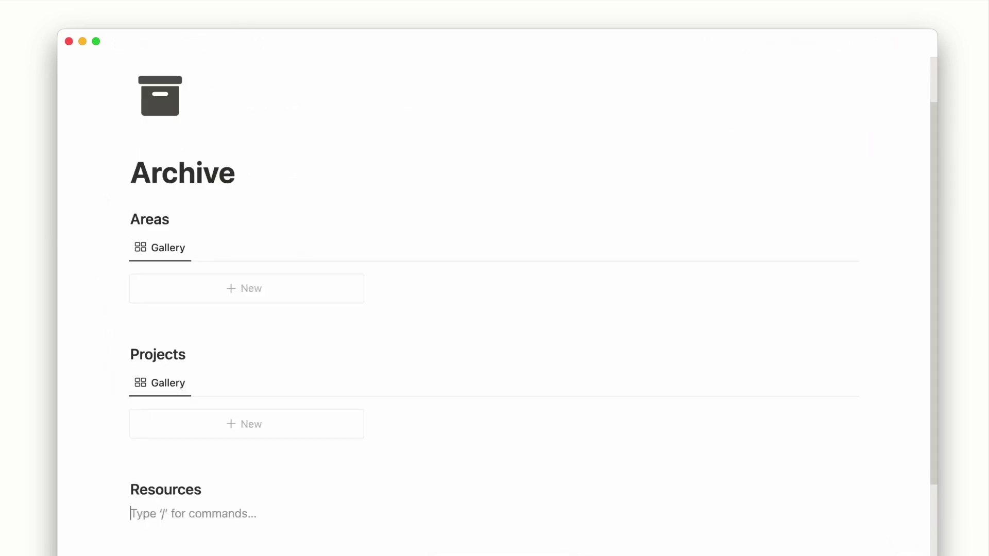
Create a linked list view of Resources from the copied link, with its database title hidden and the Archive filter set to Checked.
key("super+v")
key("Return")
left_click(731, 262)
left_click(839, 235)
left_click(247, 259)
left_click(235, 335)
left_click(227, 285)
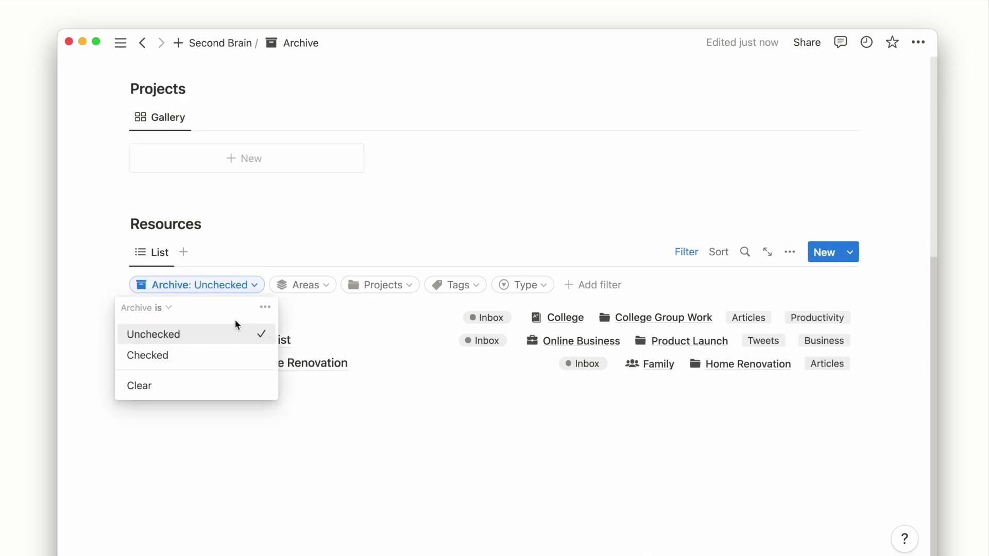
left_click(206, 354)
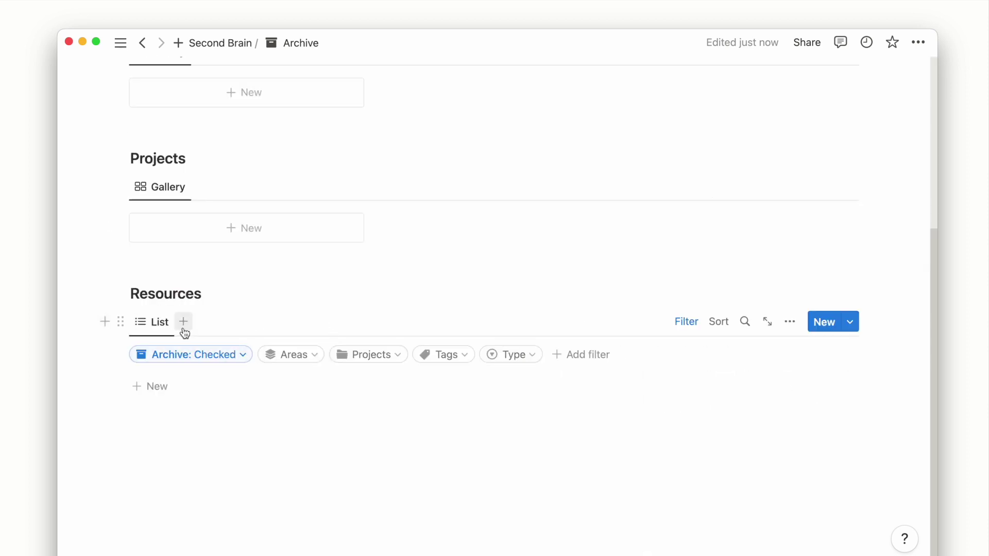
Mark the College entry in the Areas database as archived.
scroll(183, 329, "up", 10)
left_click(221, 42)
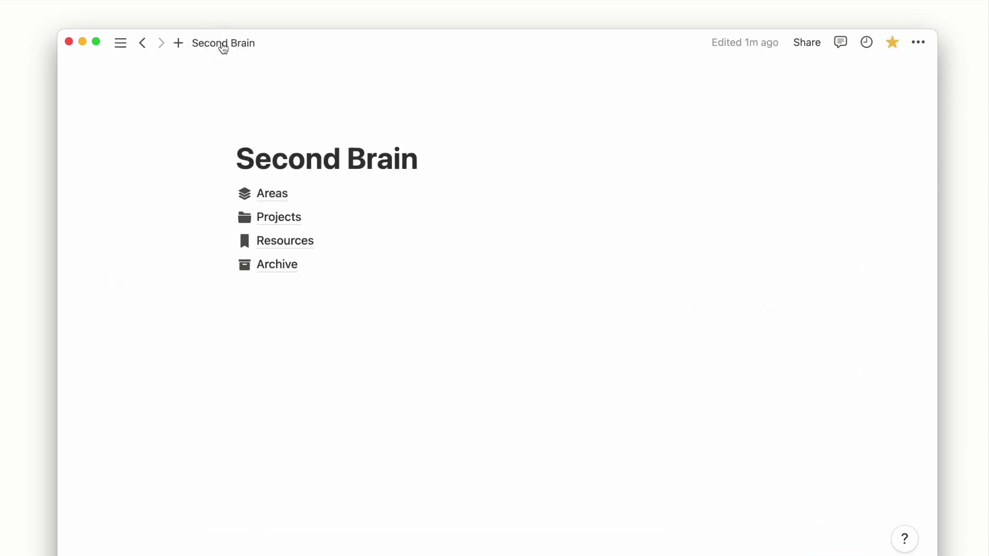
left_click(301, 195)
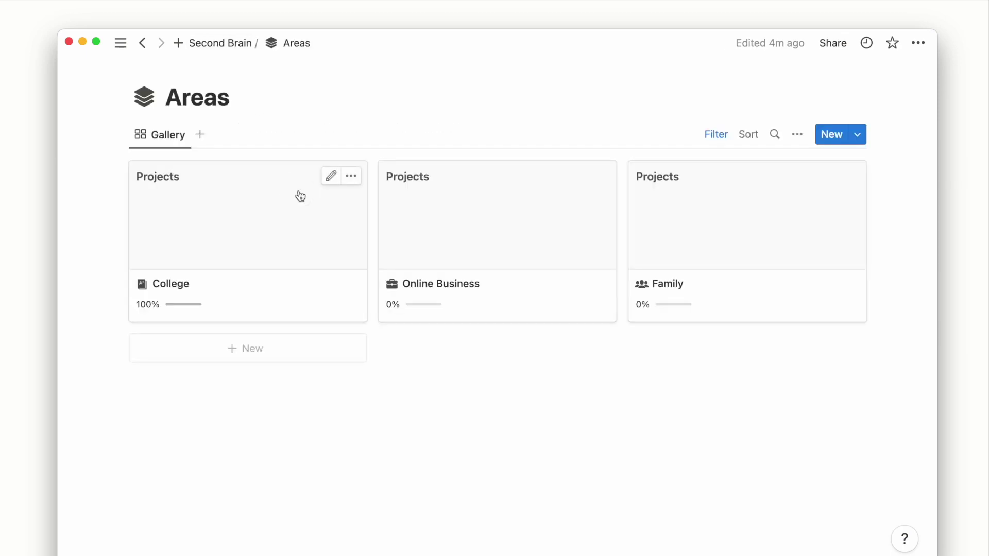
left_click(300, 199)
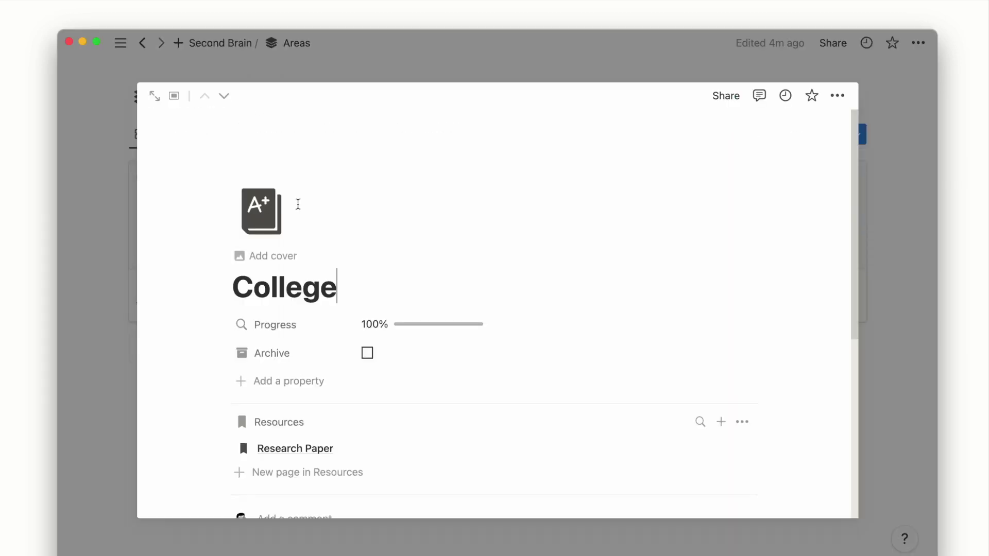
left_click(367, 352)
left_click(123, 234)
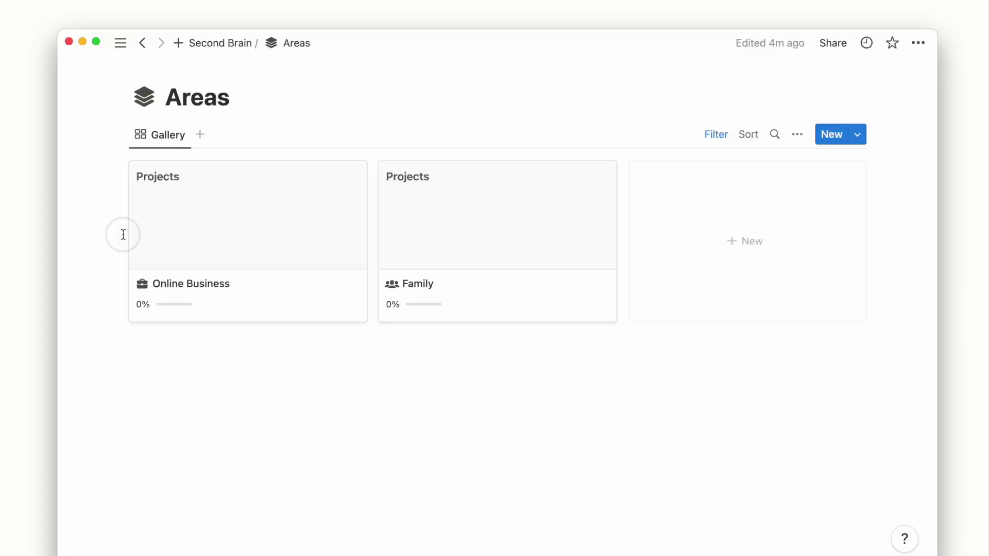
Mark the College Group Work entry in the Projects database as archived.
left_click(240, 44)
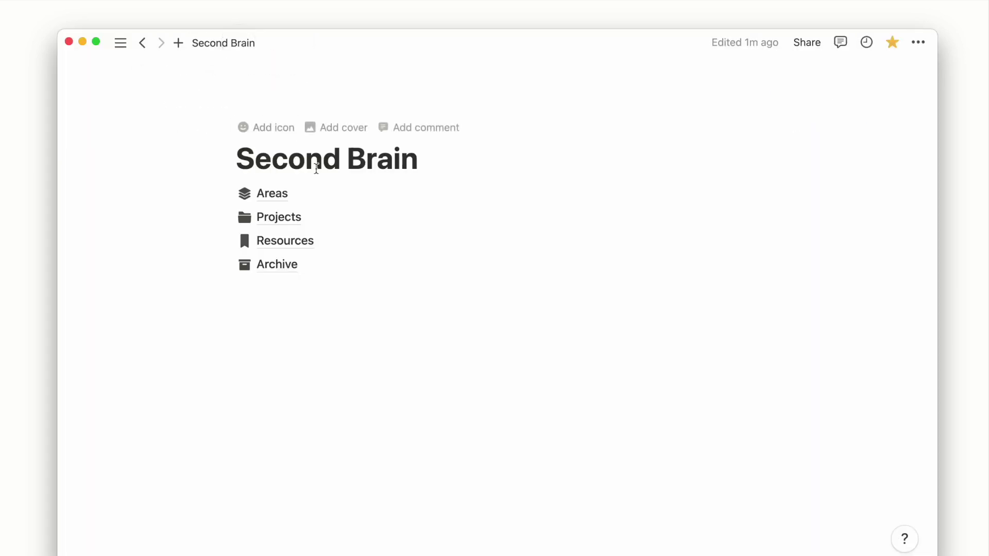
left_click(309, 218)
scroll(685, 211, "right", 1)
left_click(741, 222)
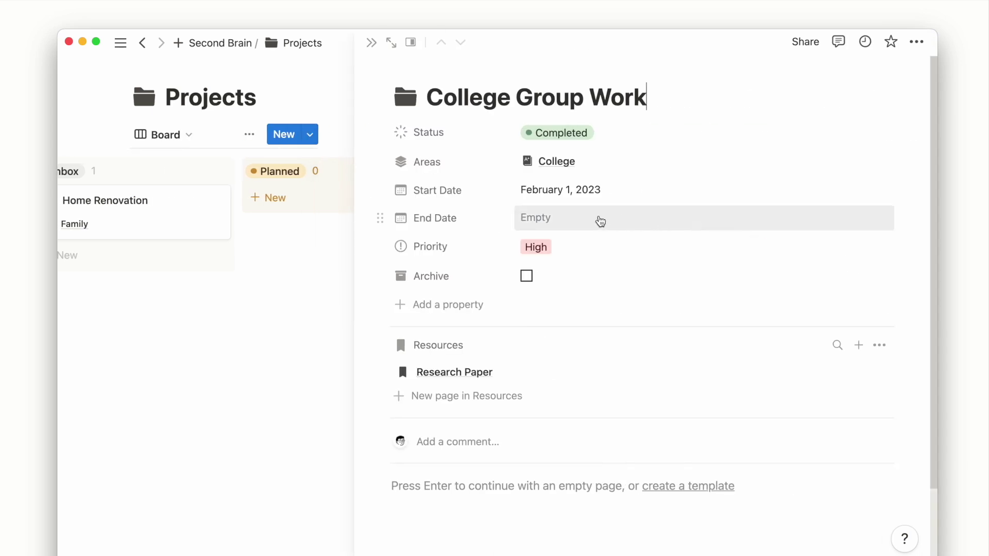
left_click(526, 276)
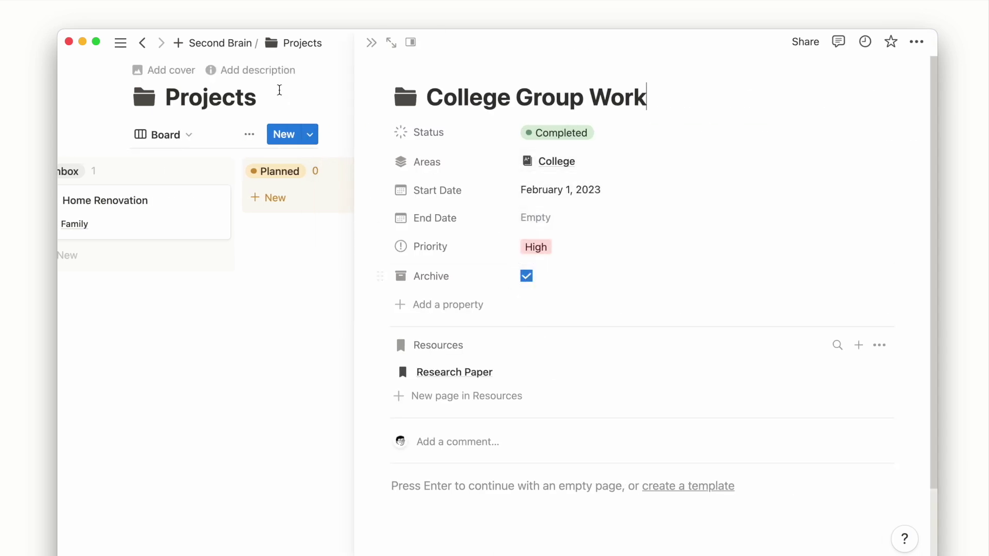
Mark the Research Paper entry in the Resources database as archived.
left_click(213, 46)
left_click(308, 246)
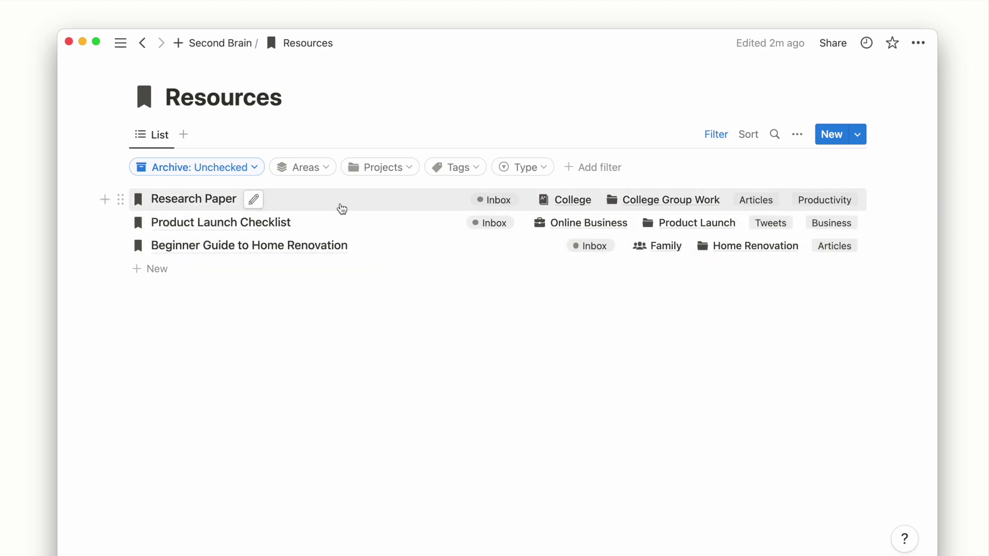
left_click(340, 205)
left_click(526, 334)
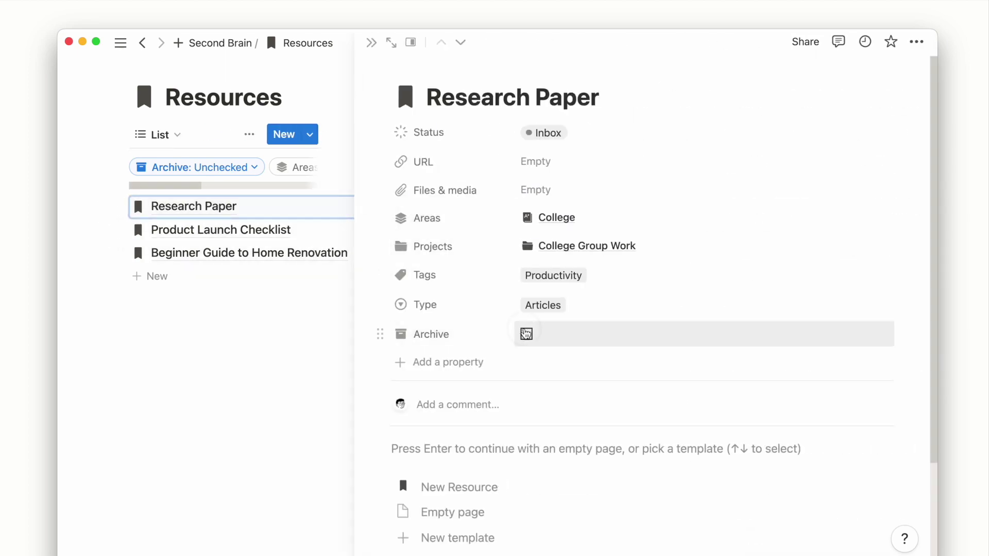
left_click(371, 42)
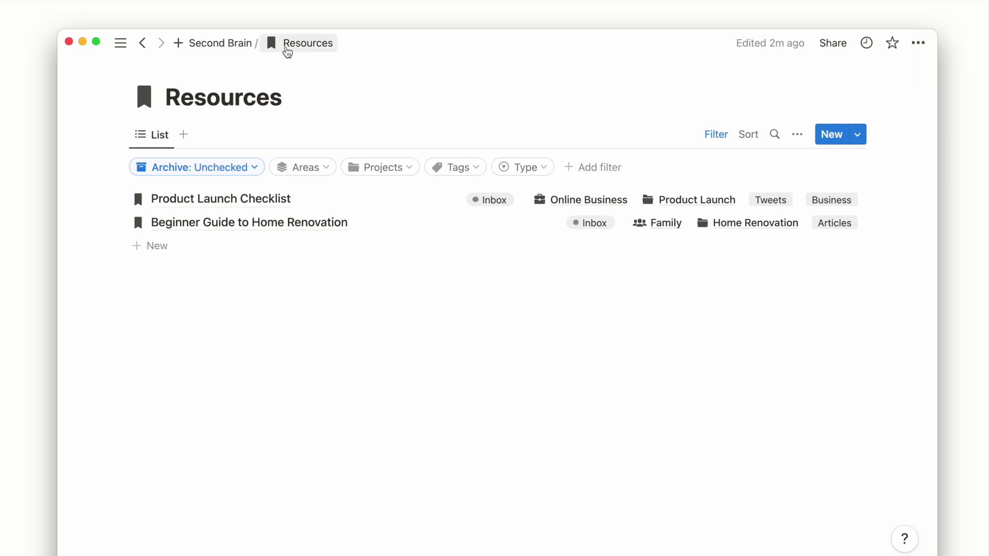
Review the archived entries in the Areas, Projects and Resources sections of the Archive page.
left_click(249, 45)
left_click(291, 262)
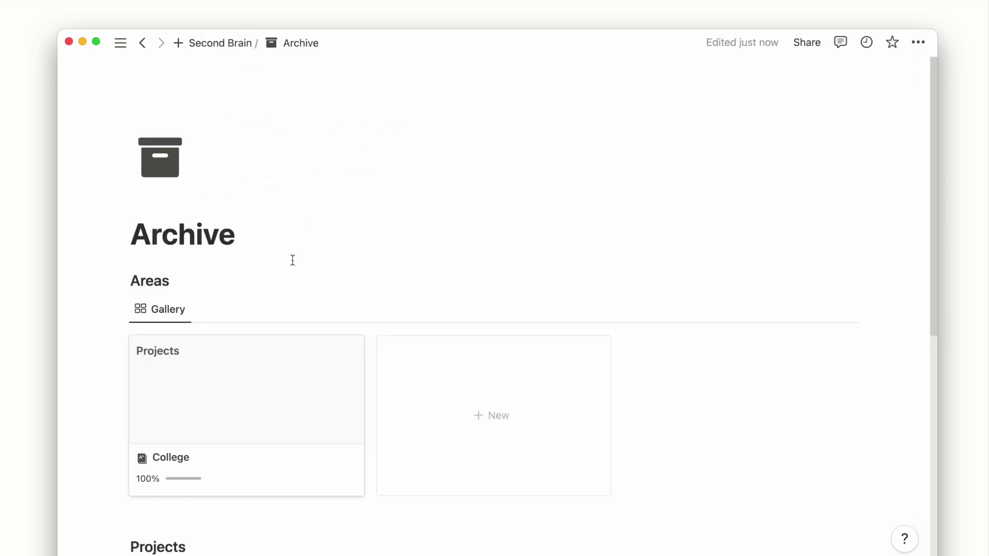
scroll(292, 259, "down", 5)
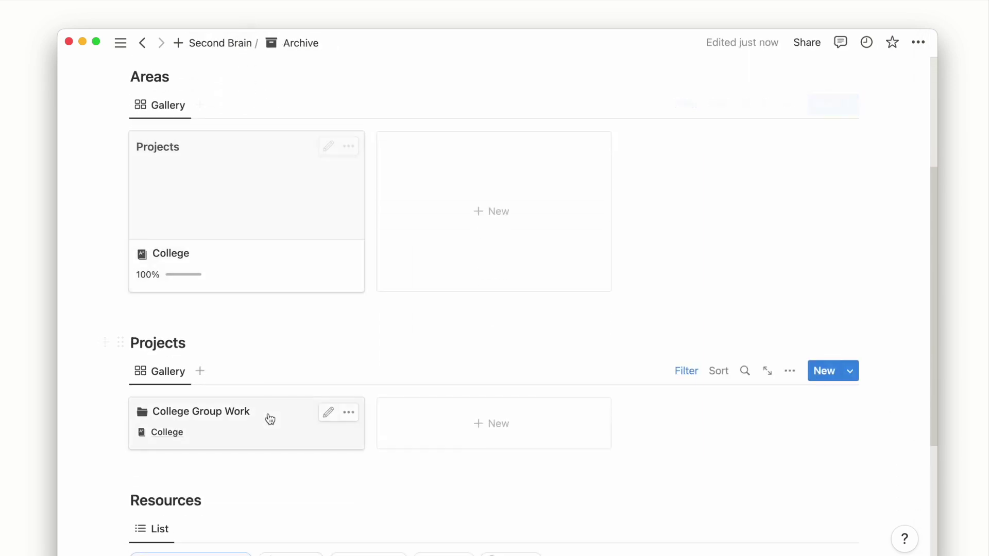
scroll(269, 420, "down", 1)
scroll(268, 417, "down", 4)
scroll(278, 384, "up", 8)
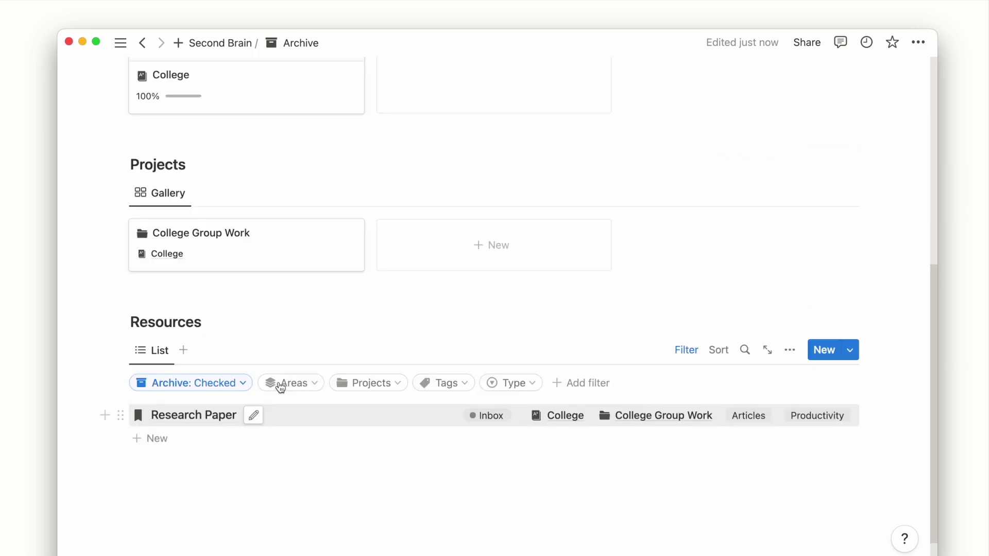
Open the search fields of the linked Areas, Projects and Resources views on the Archive page.
left_click(749, 312)
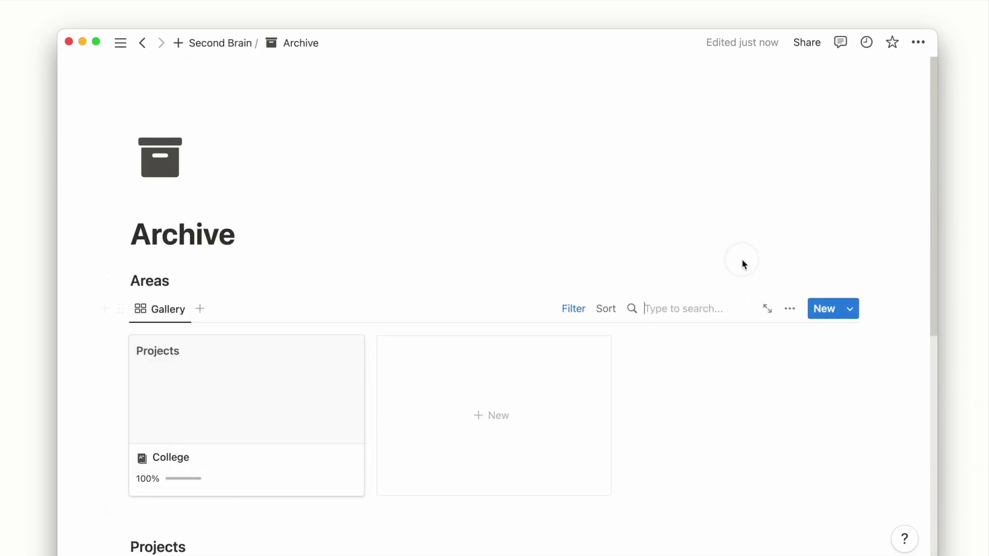
scroll(742, 264, "down", 6)
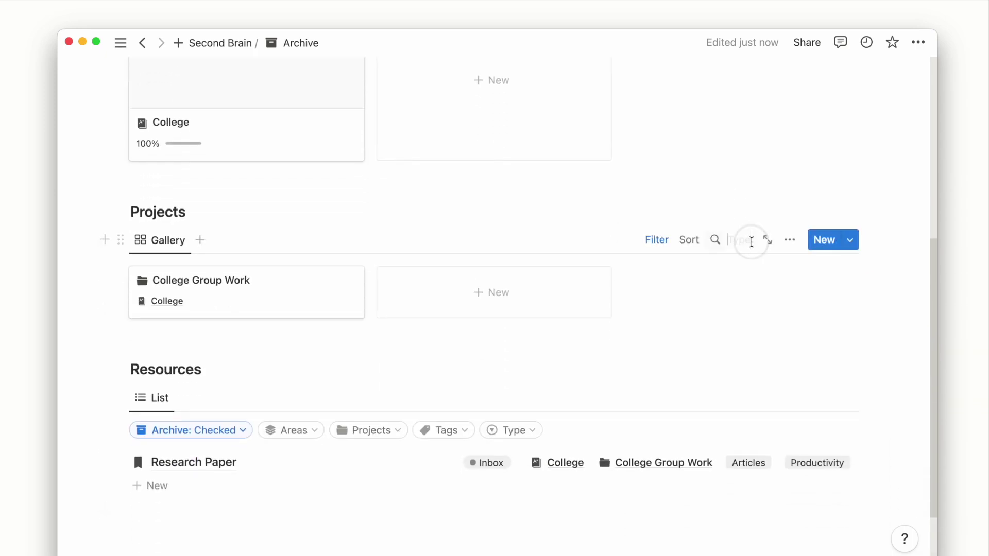
scroll(746, 271, "down", 2)
left_click(747, 297)
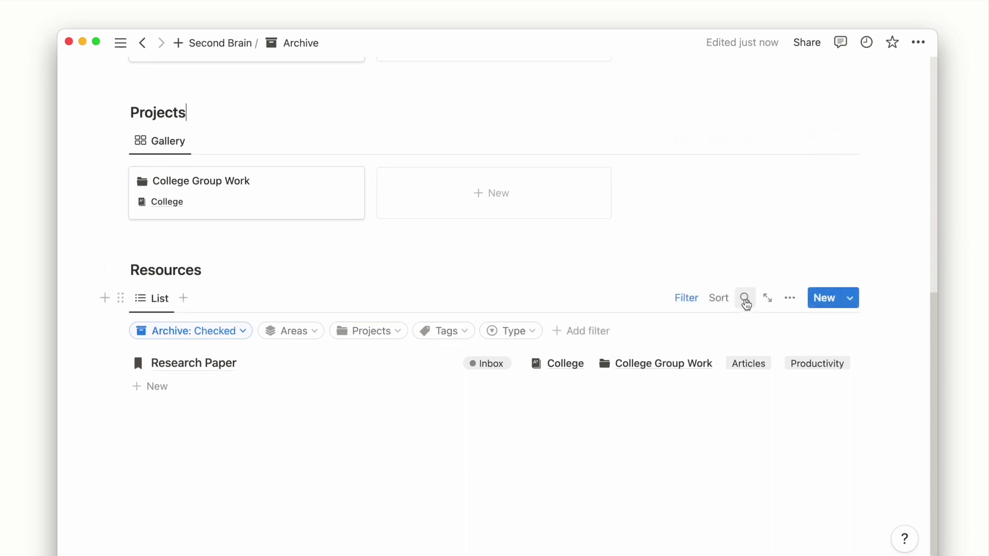
left_click(712, 256)
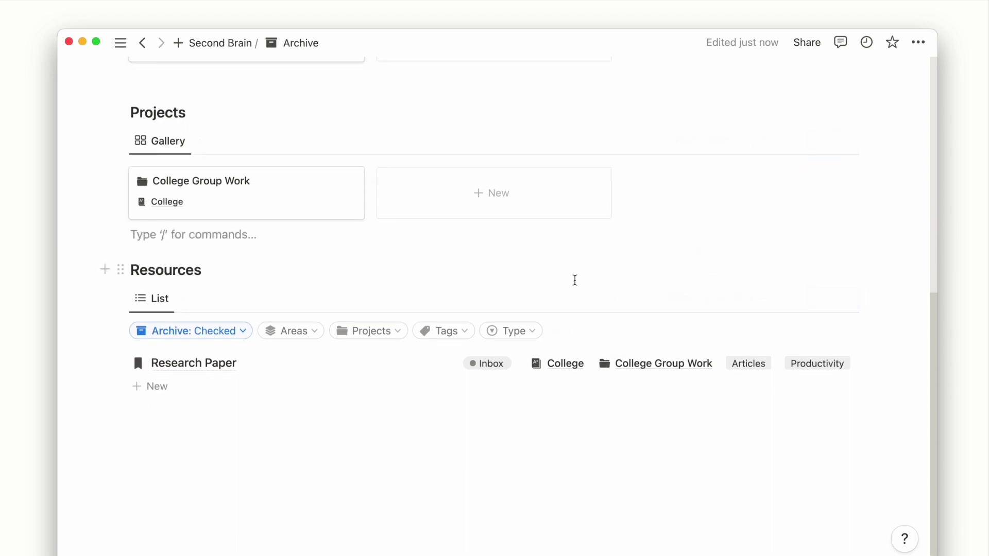
Browse the My Second Brain example, examining its Areas page and the inbox, notes and reviewed resources in the Knowledge Hub.
left_click(405, 341)
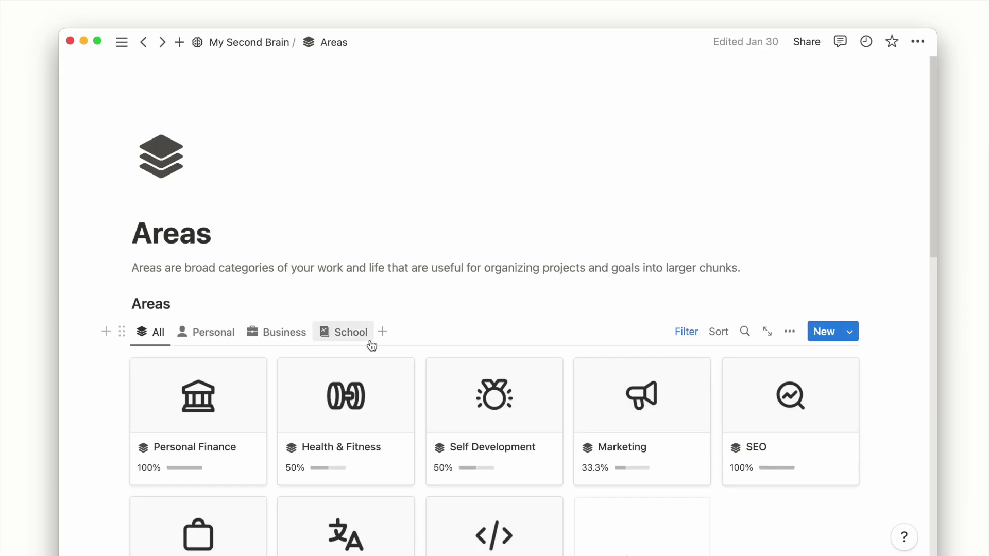
scroll(371, 344, "down", 4)
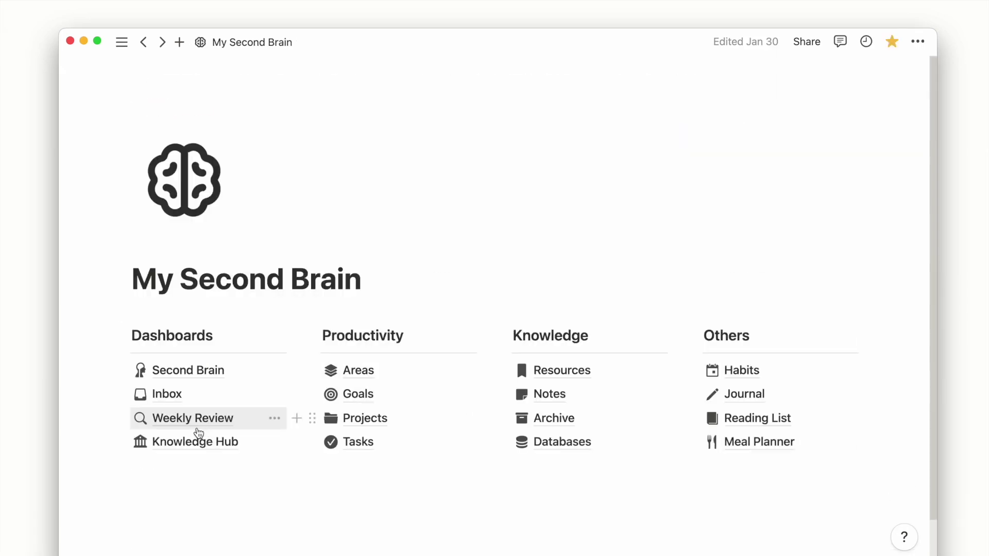
left_click(165, 441)
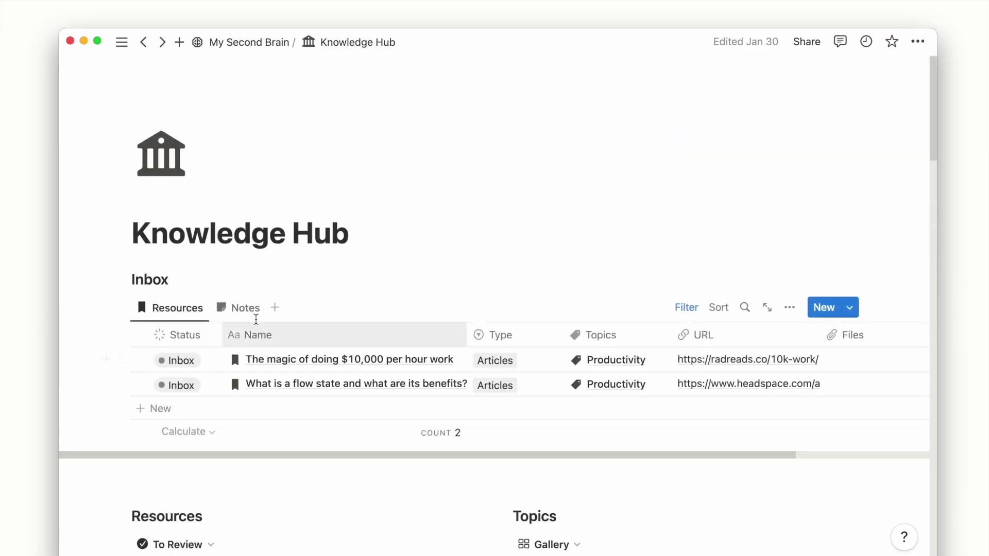
left_click(246, 309)
scroll(379, 337, "down", 12)
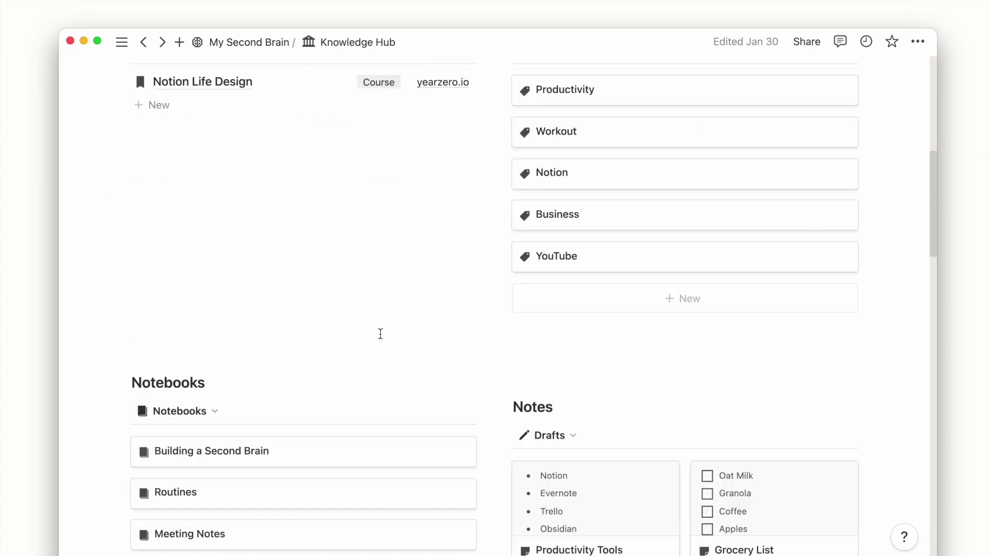
scroll(380, 334, "down", 9)
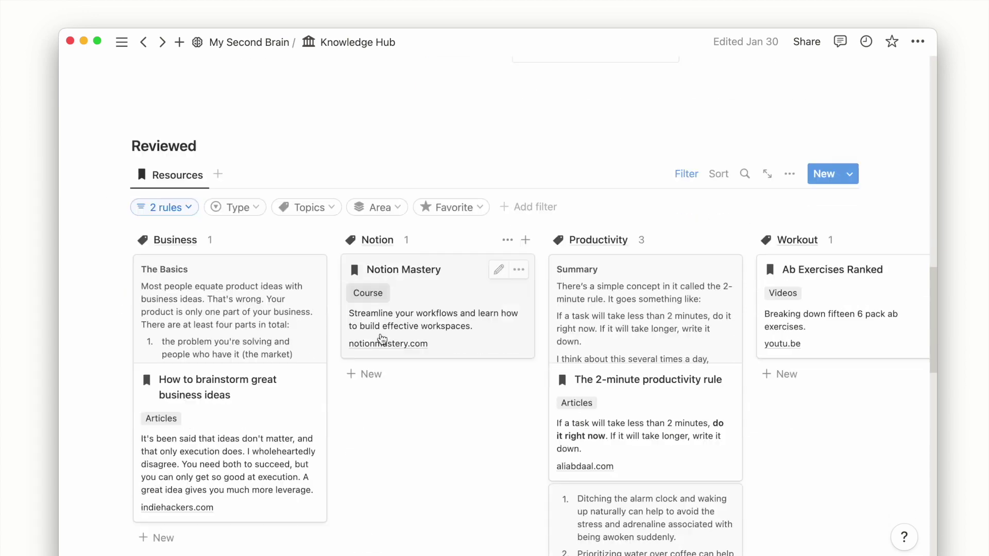
scroll(380, 331, "right", 2)
scroll(380, 331, "right", 3)
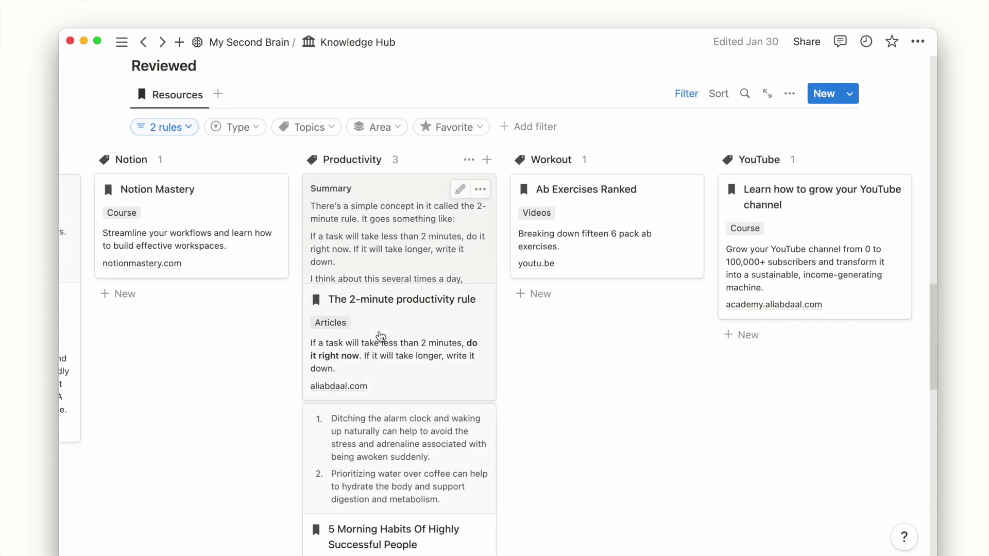